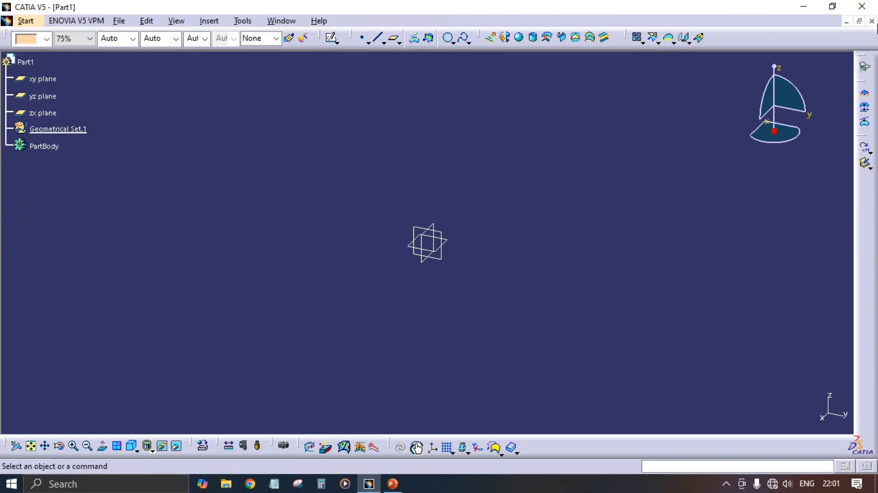
Close the current part and create a new Generative Shape Design part named Part1 with a geometrical set.
left_click(871, 21)
left_click(864, 64)
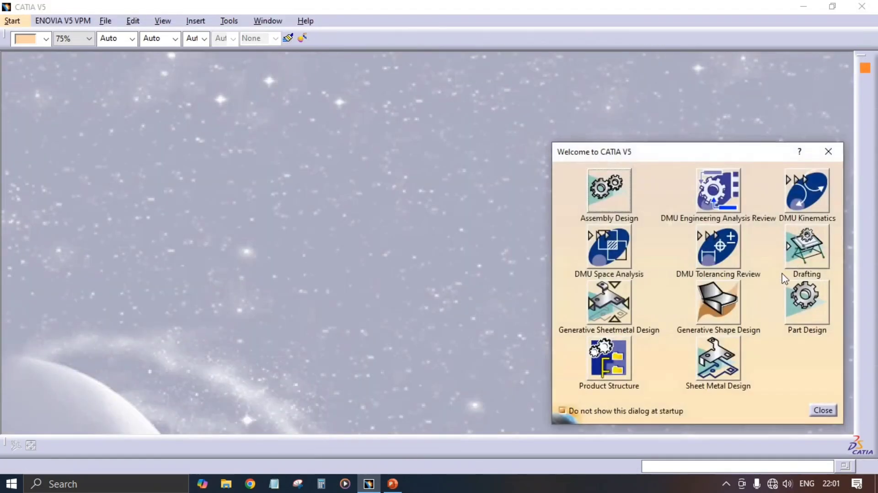
left_click(737, 315)
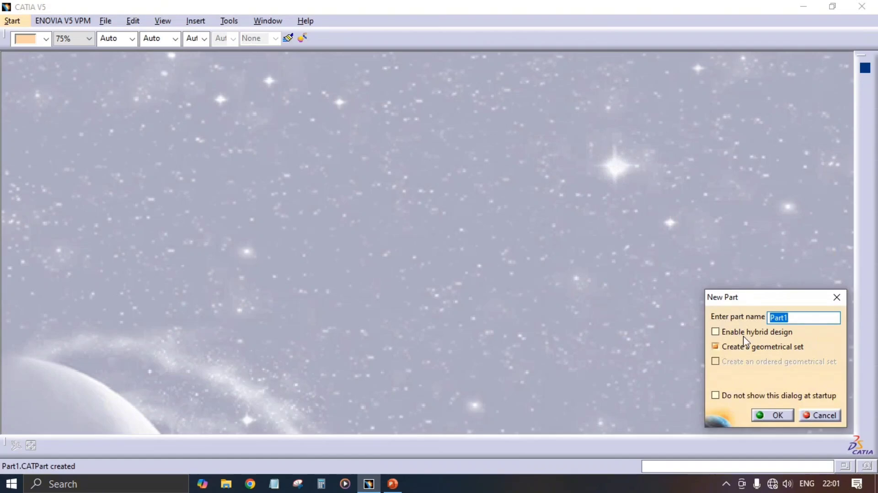
left_click(773, 415)
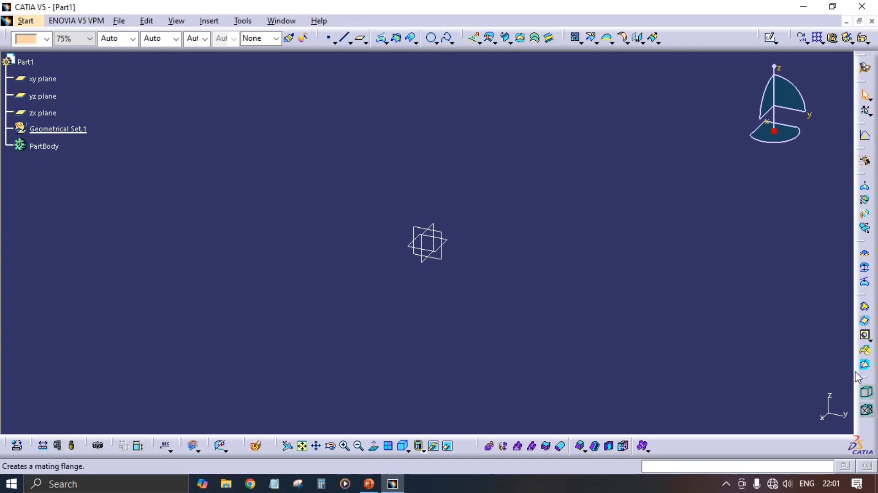
left_click_drag(861, 378, 721, 282)
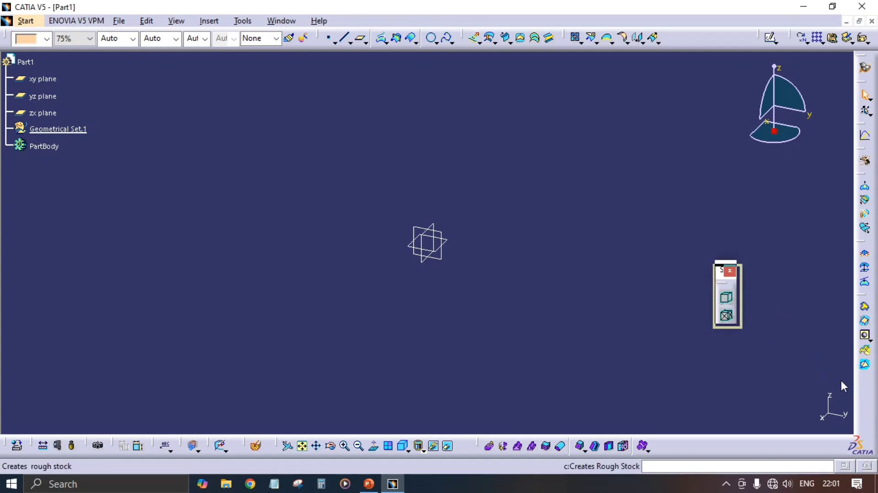
mouse_move(841, 381)
left_mouse_down()
mouse_move(859, 383)
mouse_move(851, 377)
left_mouse_up()
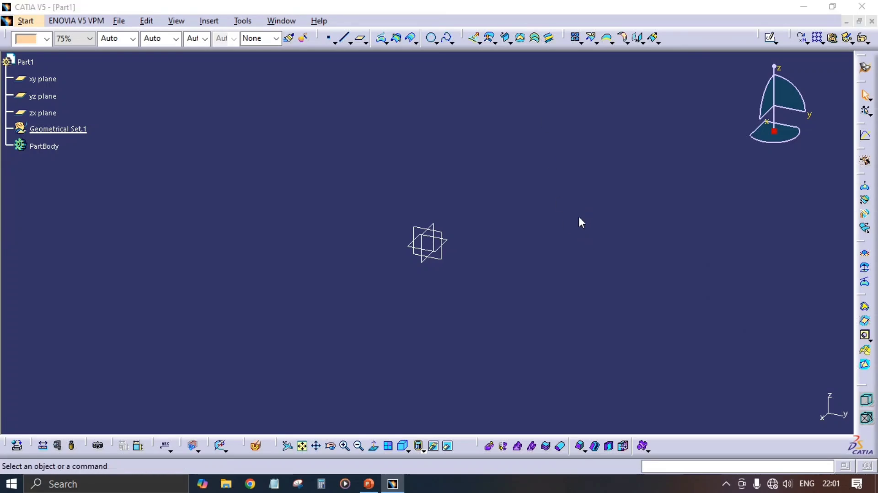
Switch to PowerPoint to review the slide's list of Generative Shape Design tools, and return to CATIA.
key("alt+Tab")
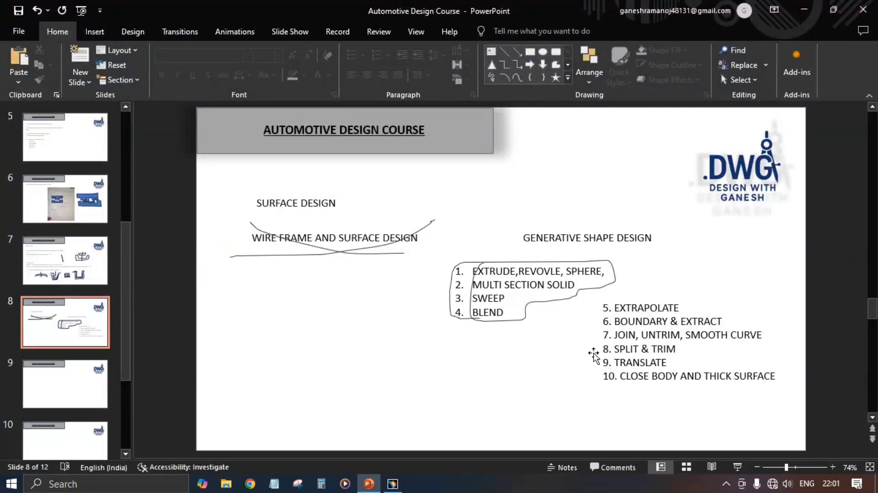
key("alt+Tab")
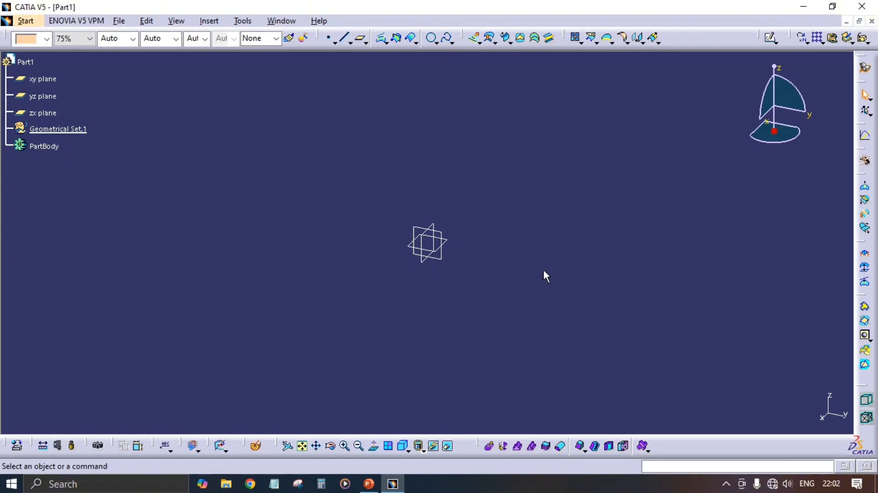
key("alt+Tab")
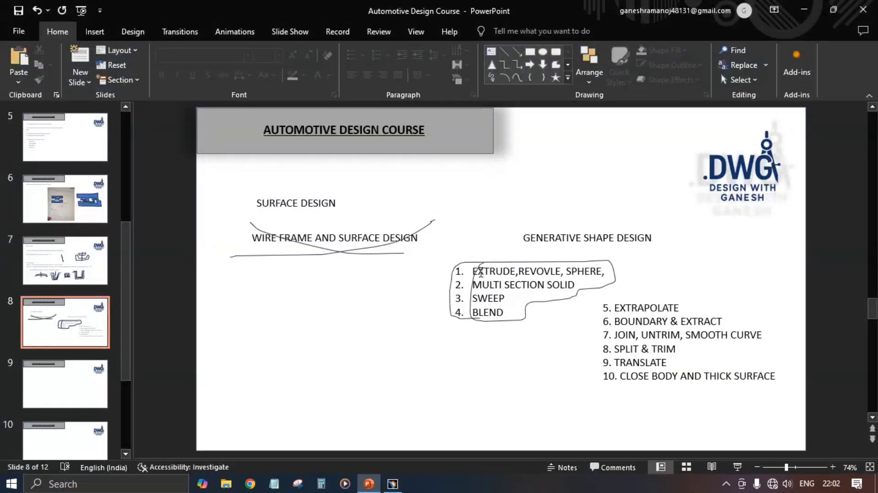
key("alt+Tab")
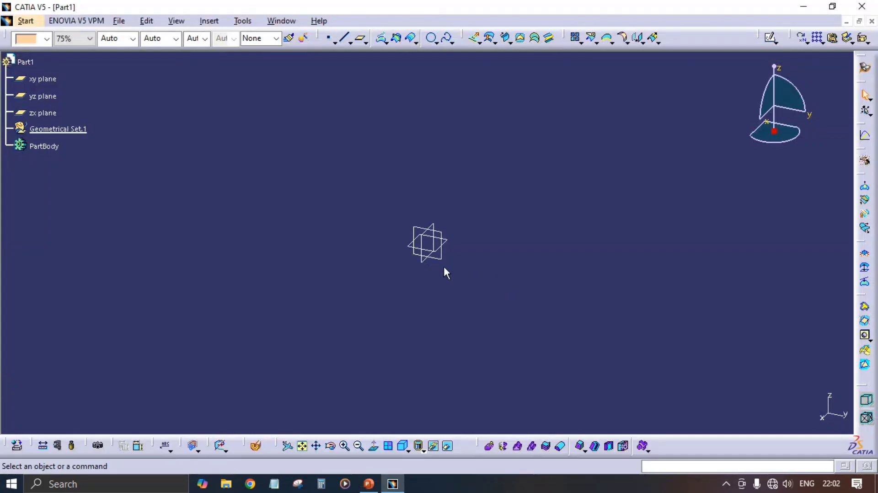
key("alt+Tab")
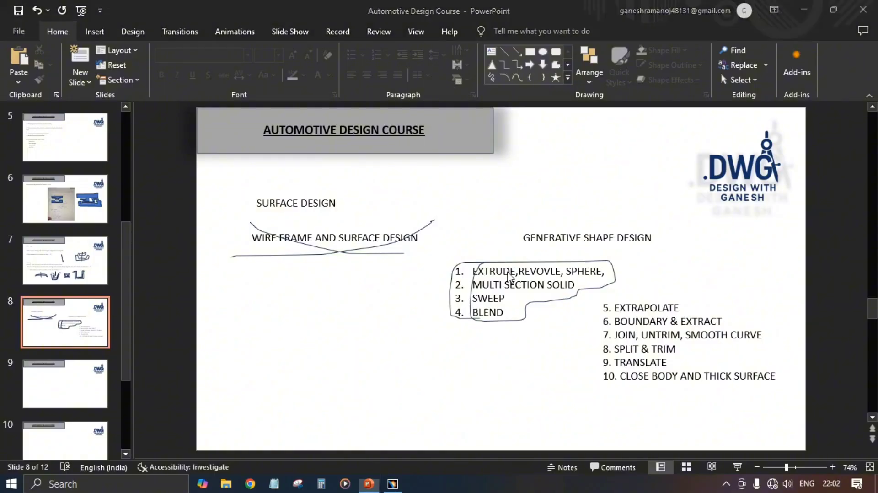
key("alt+Tab")
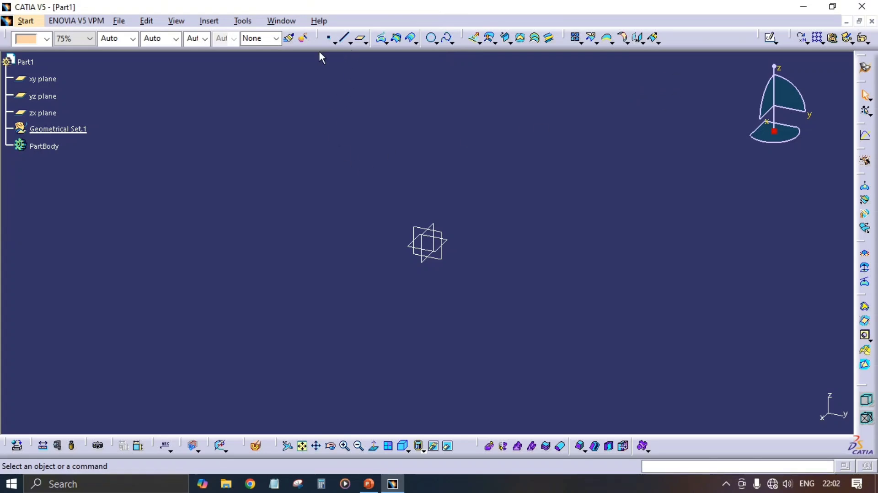
Start a Point-Direction line and create its reference point by coordinates at the origin (0, 0, 0 mm).
left_click(346, 40)
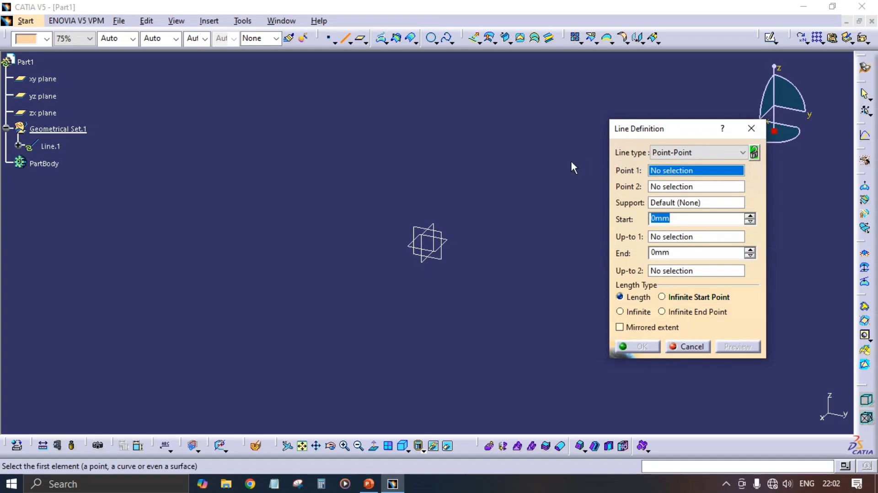
left_click(679, 154)
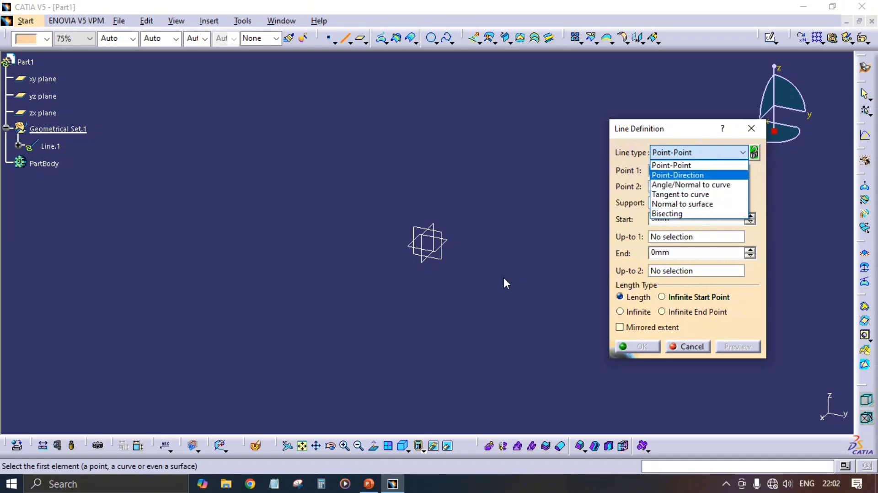
left_click(693, 179)
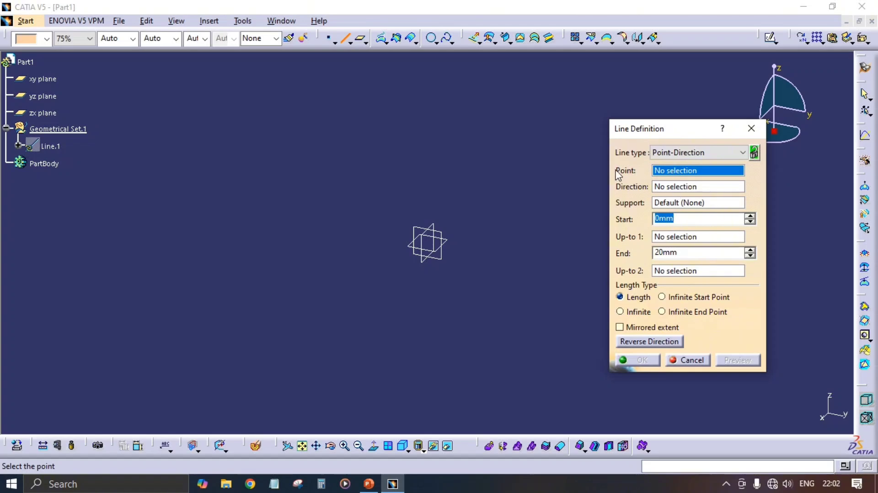
right_click(668, 171)
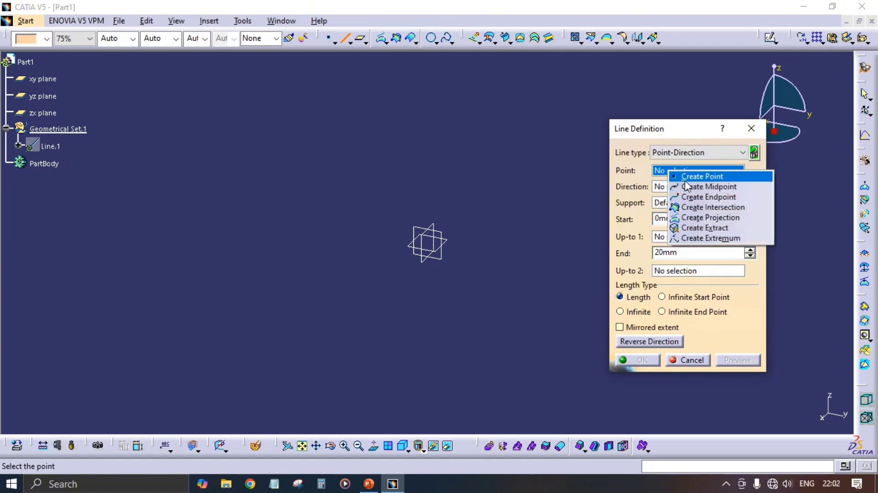
left_click(702, 179)
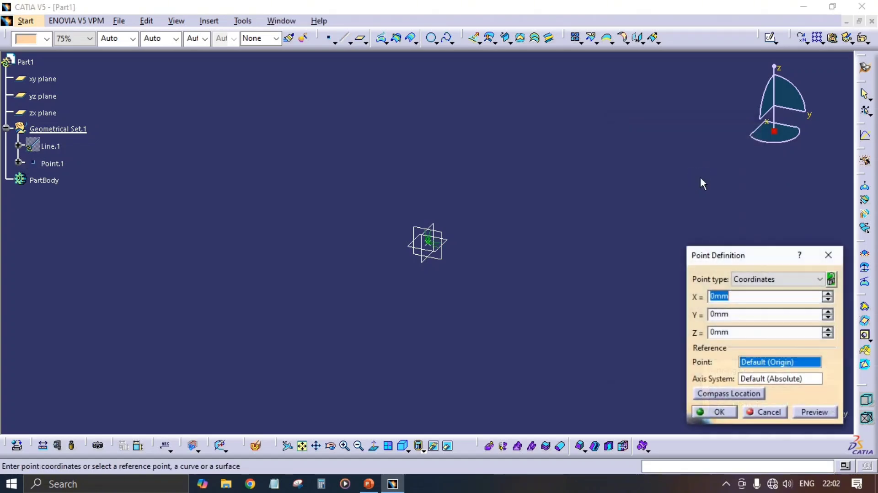
left_click(764, 280)
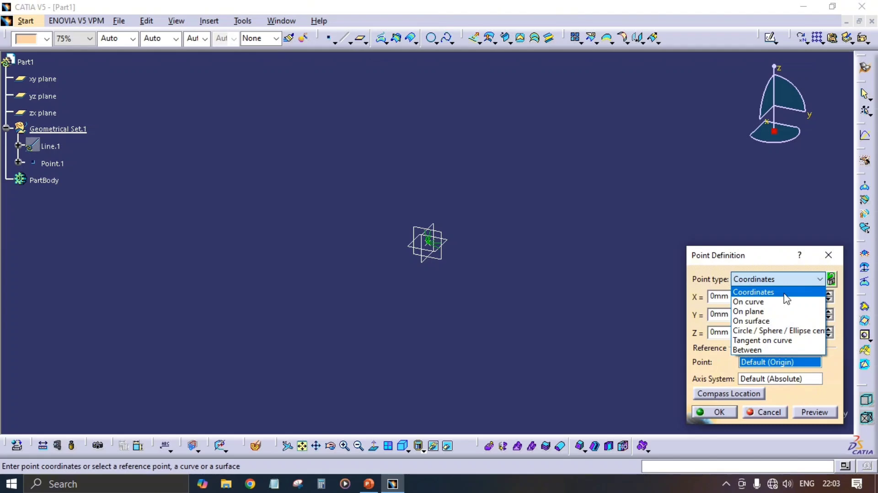
left_click(759, 293)
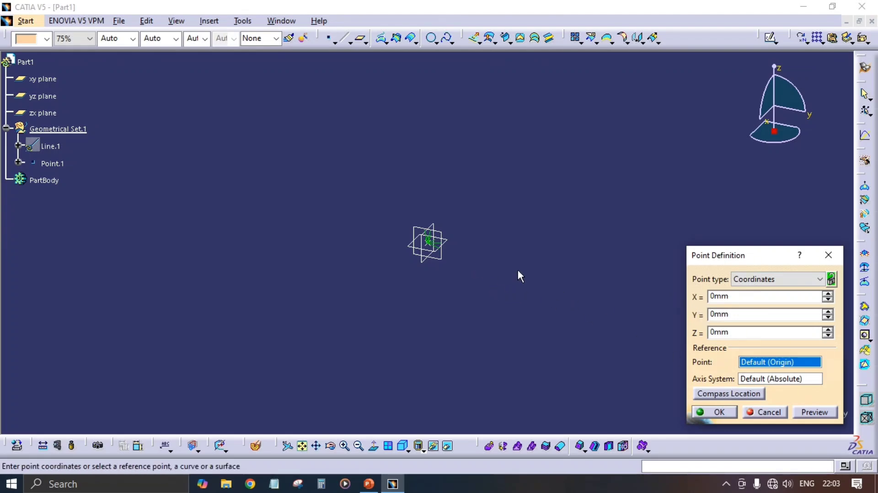
left_click(717, 413)
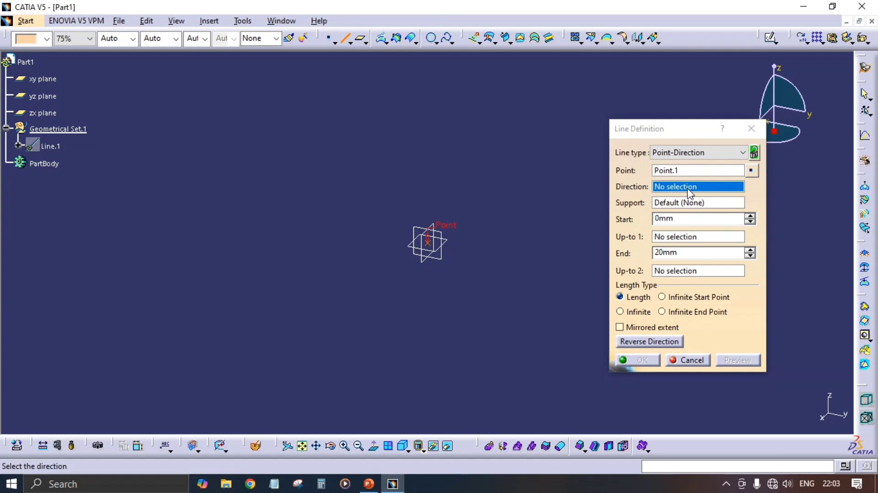
Direct the line along the X Component, stretch it from about -101 mm to about 91 mm, and create it.
left_click_drag(677, 130, 617, 158)
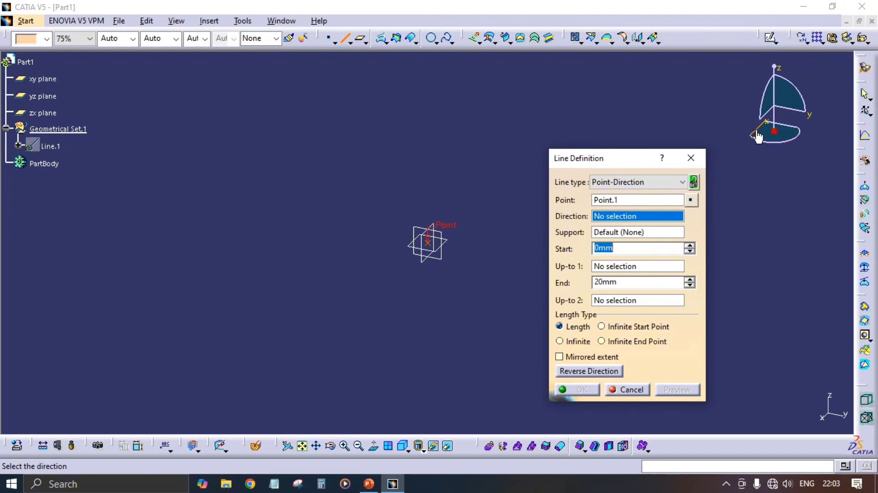
right_click(610, 221)
left_click(640, 275)
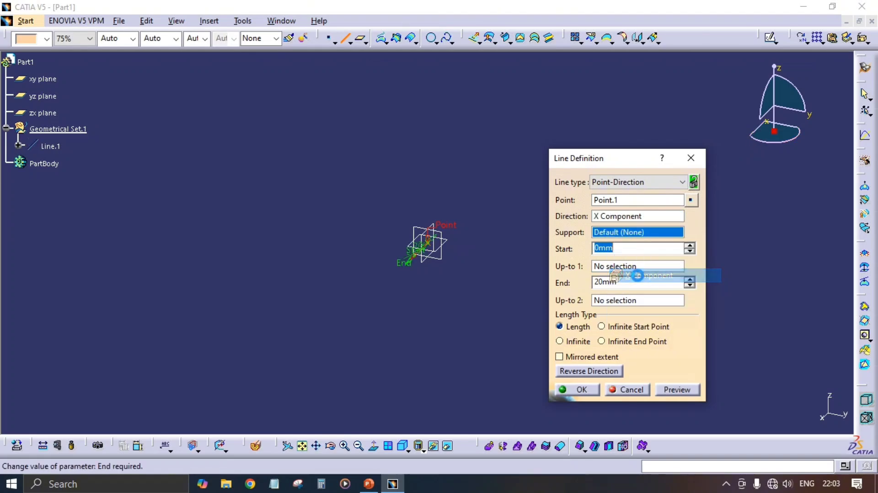
left_click_drag(415, 261, 359, 303)
left_click_drag(438, 237, 494, 178)
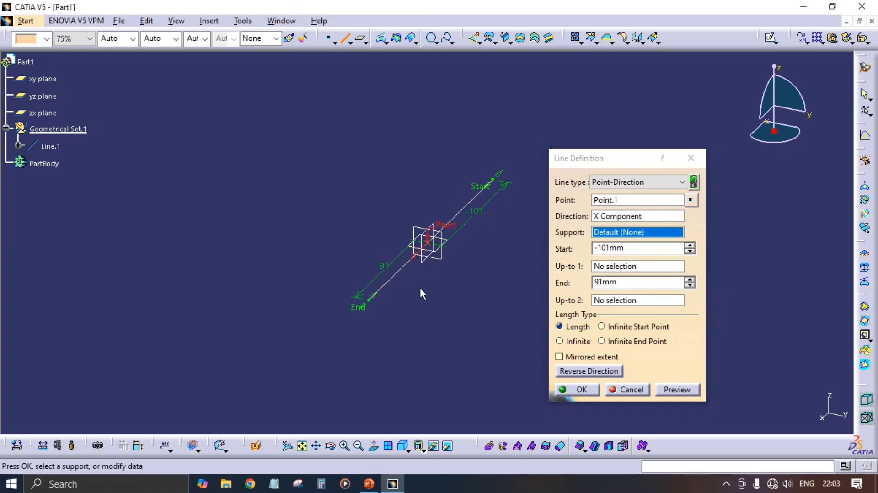
left_click(569, 390)
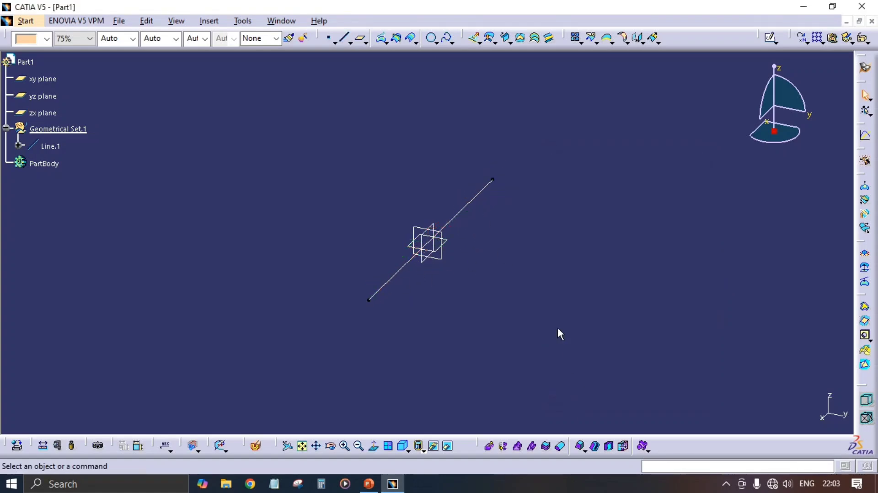
Extrude the line as a surface along the Y Component, with limits of about 64 mm and 105 mm.
middle_click_drag(520, 290, 483, 270)
left_click(403, 447)
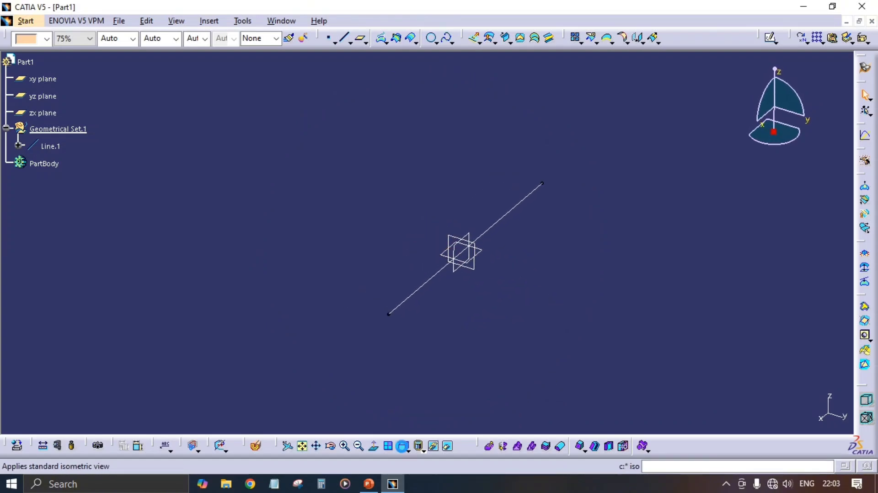
left_click(472, 41)
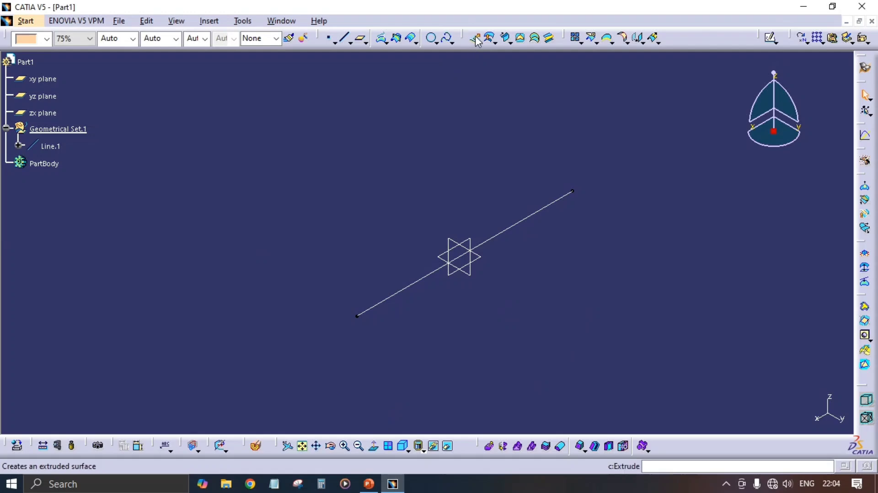
left_click(518, 222)
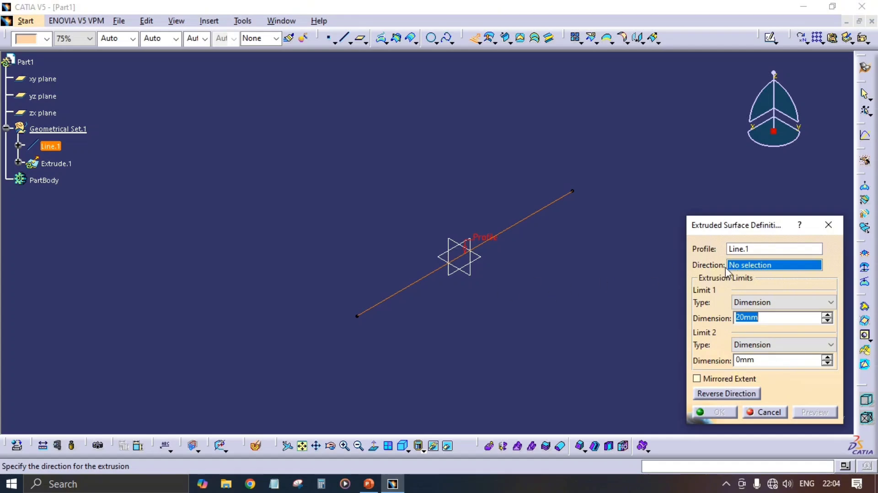
middle_click_drag(512, 257, 440, 226)
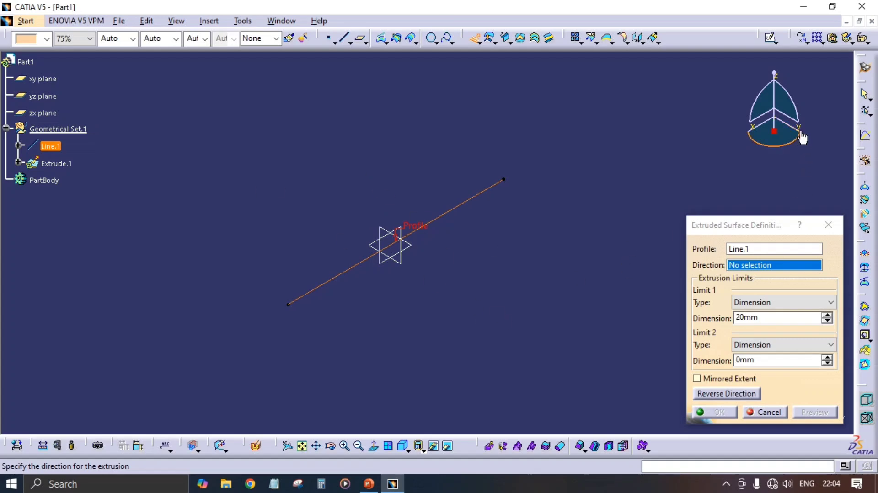
right_click(768, 265)
left_click(787, 334)
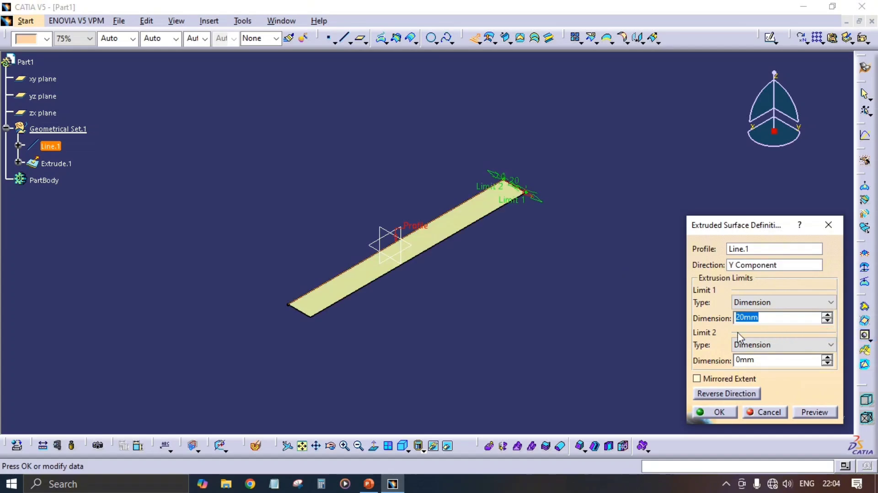
left_click_drag(538, 204, 582, 221)
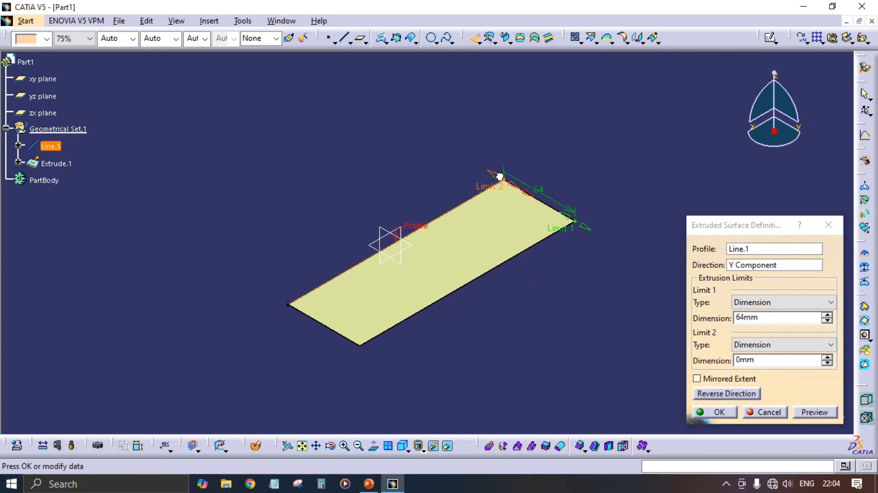
left_click_drag(499, 179, 362, 134)
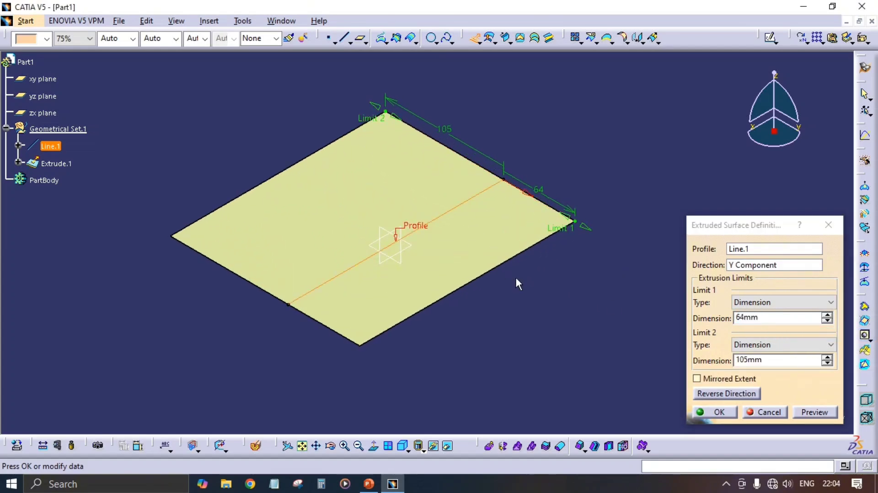
Try the Z Component as the extrusion direction, and set it back to the Y Component.
right_click(761, 264)
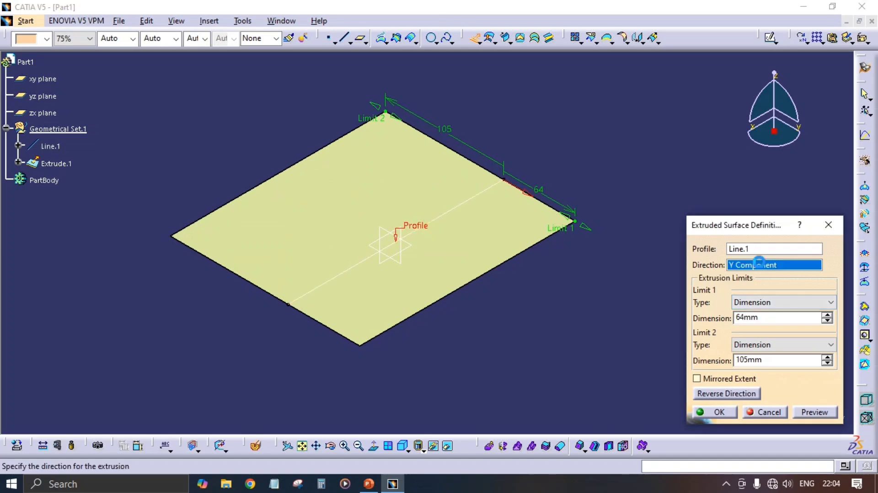
left_click(778, 347)
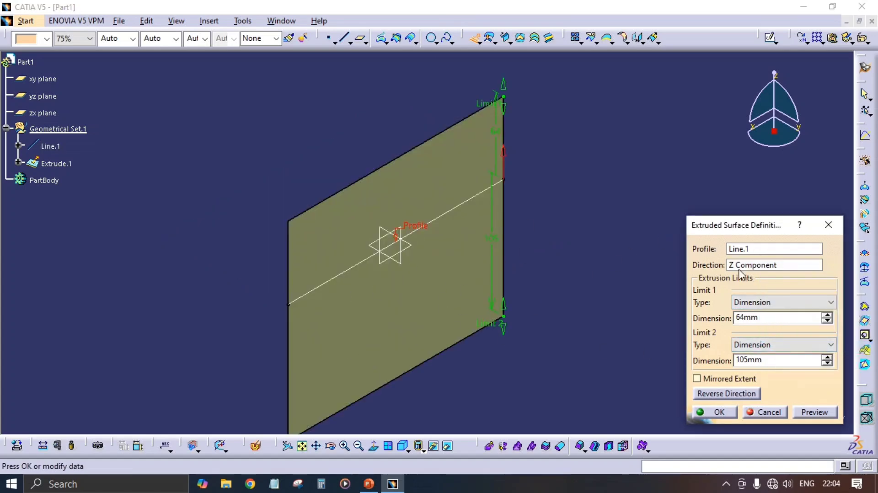
left_click(757, 265)
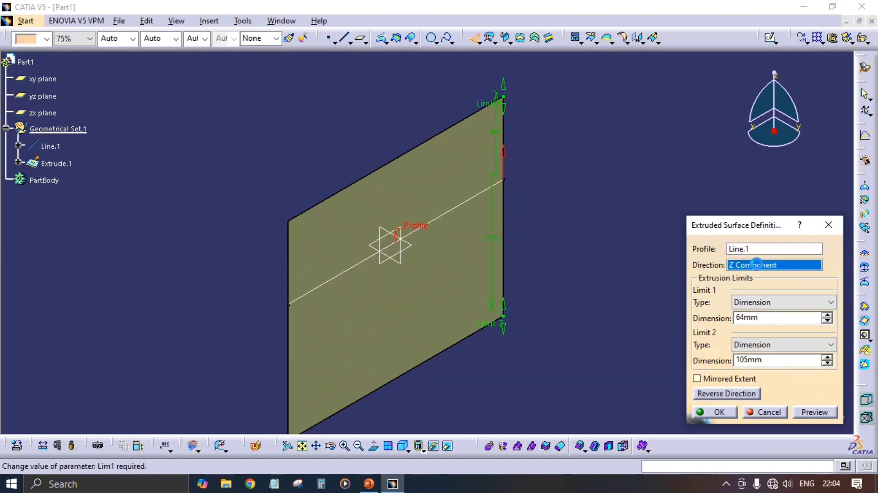
right_click(757, 265)
left_click(798, 335)
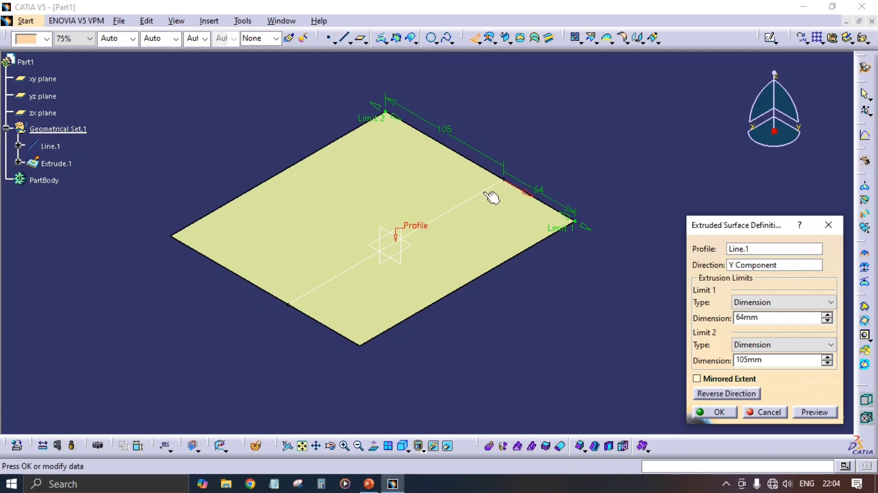
Give the extruded surface a mirrored extent, set Limit 1 to 70 mm, and create the surface.
left_click(697, 378)
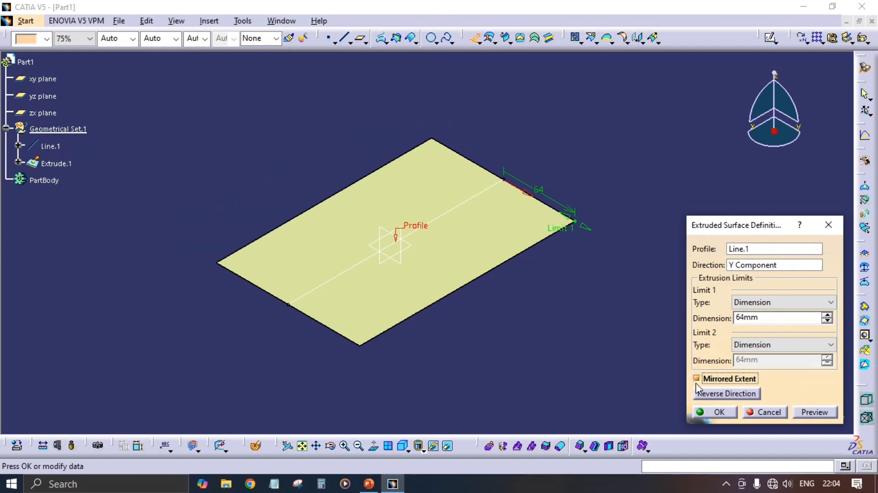
left_click(827, 314)
left_click(827, 314)
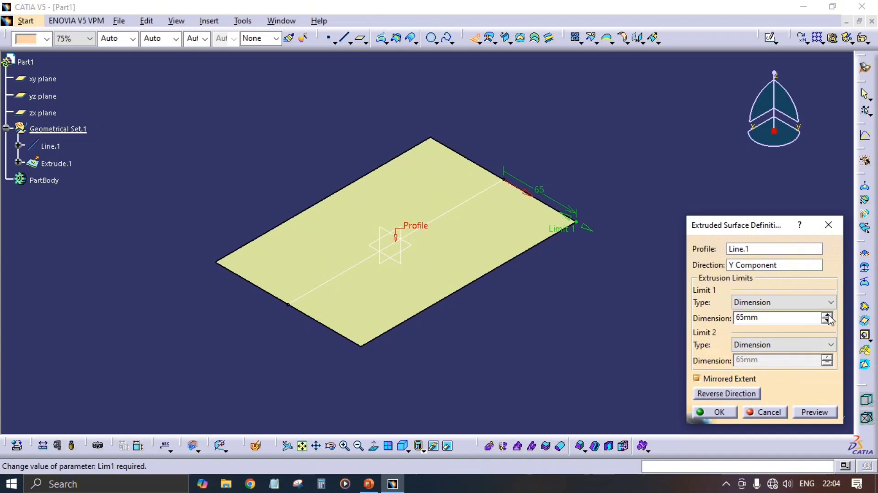
left_click(827, 315)
left_click(827, 314)
left_click(827, 315)
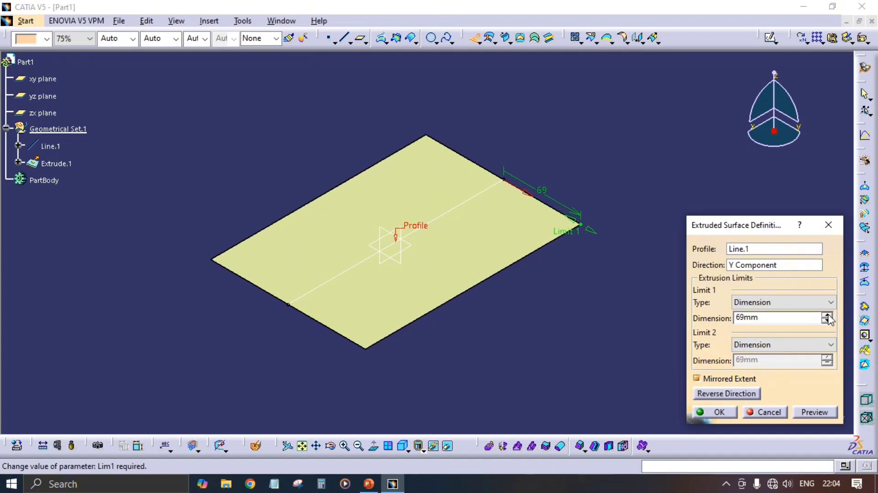
left_click(827, 314)
left_click(814, 413)
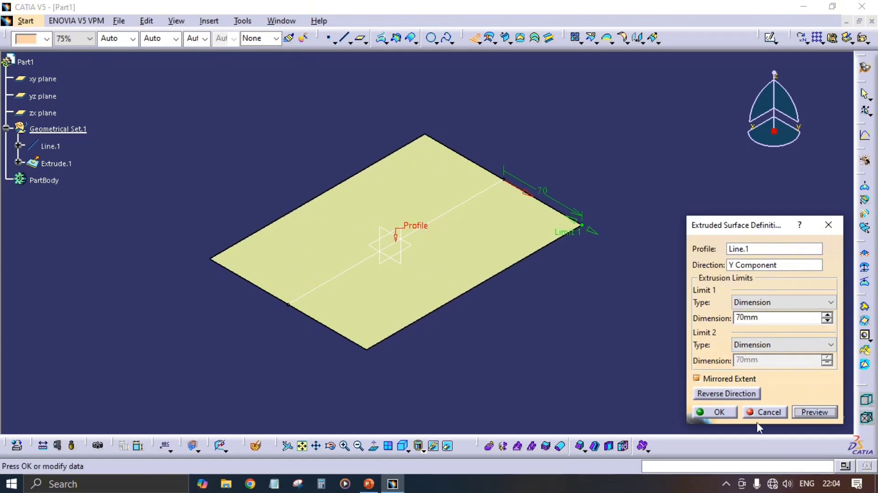
left_click(714, 413)
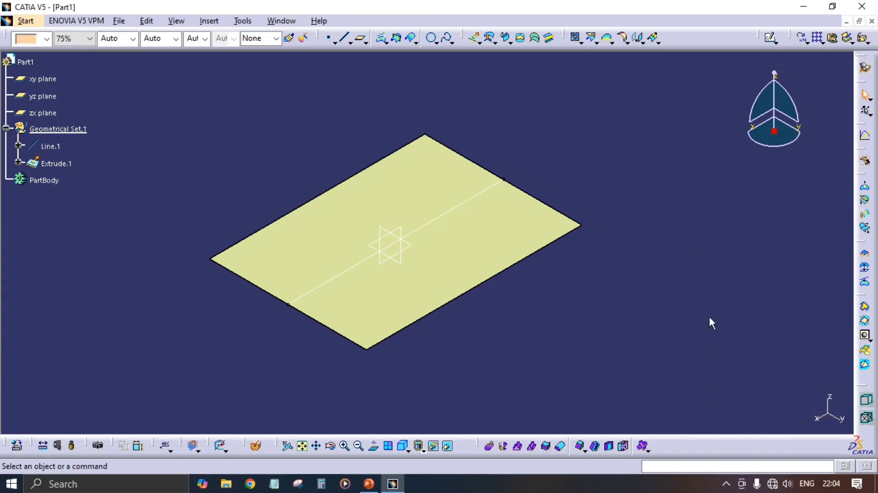
Hide the profile line and the extruded surface.
left_click(462, 206)
key("space")
middle_click_drag(594, 195, 556, 179)
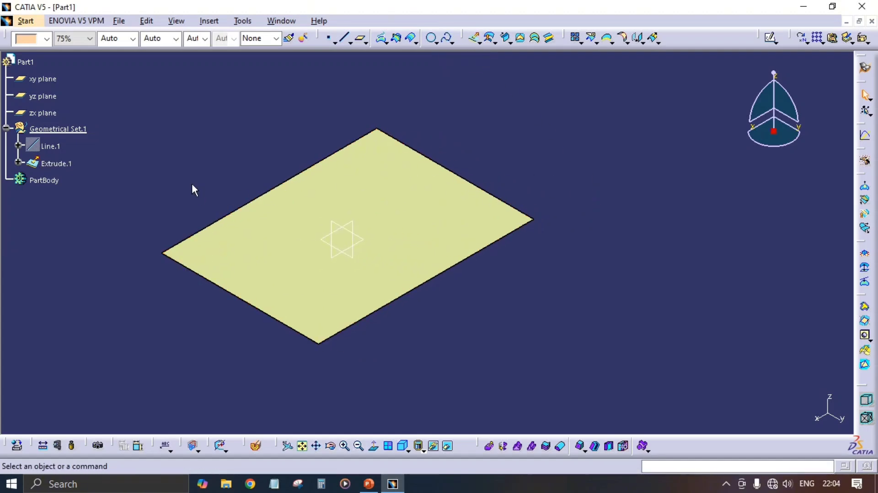
left_click(269, 258)
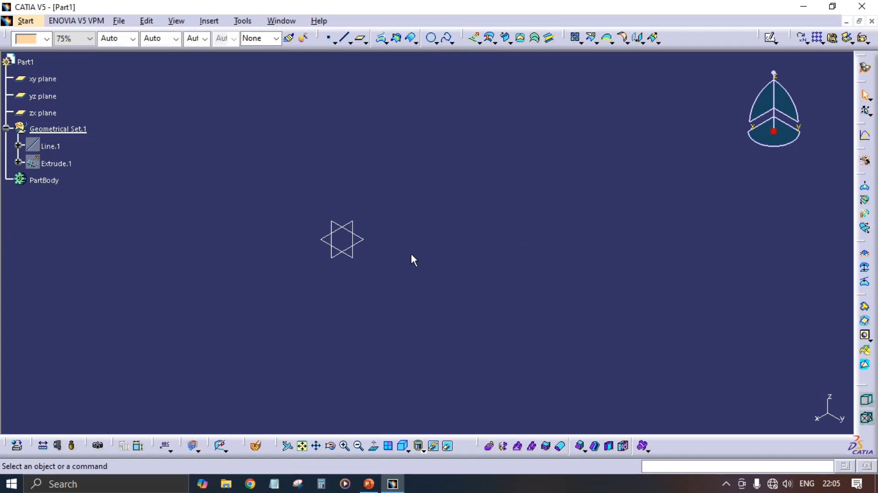
middle_click_drag(420, 248, 401, 246)
mouse_move(460, 219)
middle_mouse_down()
mouse_move(506, 177)
mouse_move(531, 169)
middle_mouse_up()
Create a reference point by coordinates at the origin (0, 0, 0 mm).
left_click(480, 43)
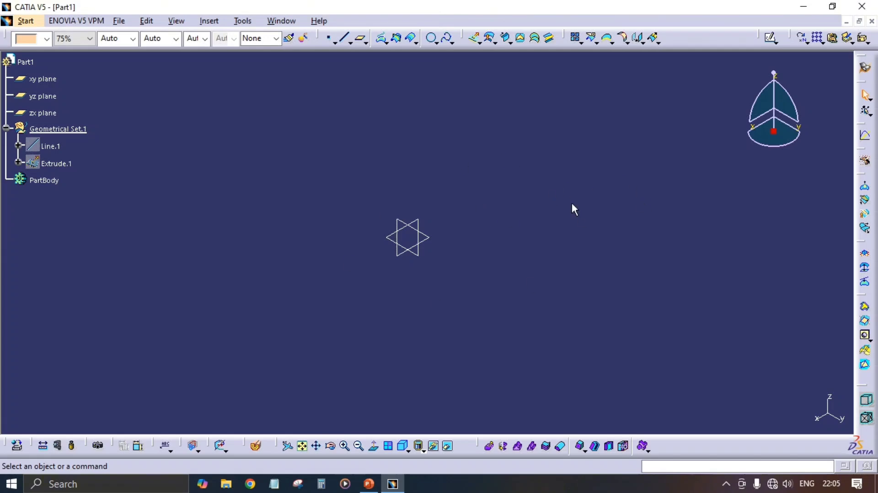
left_click(775, 42)
left_click(775, 42)
left_click(328, 38)
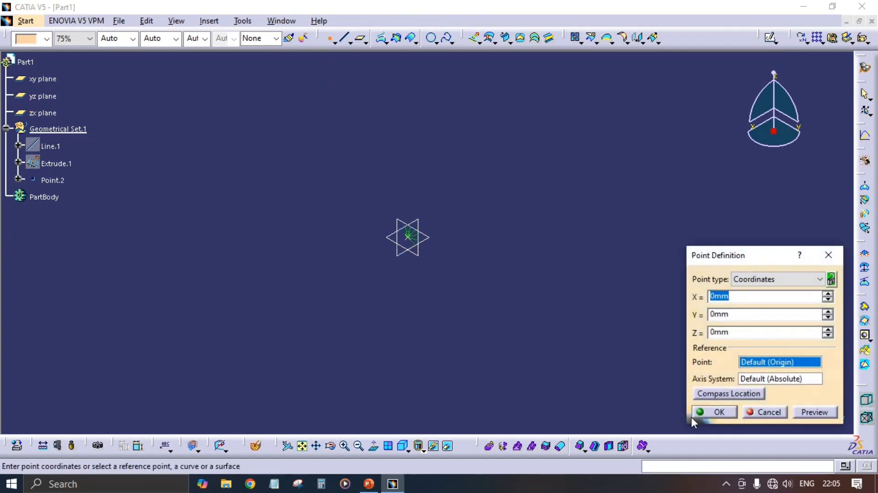
left_click(722, 412)
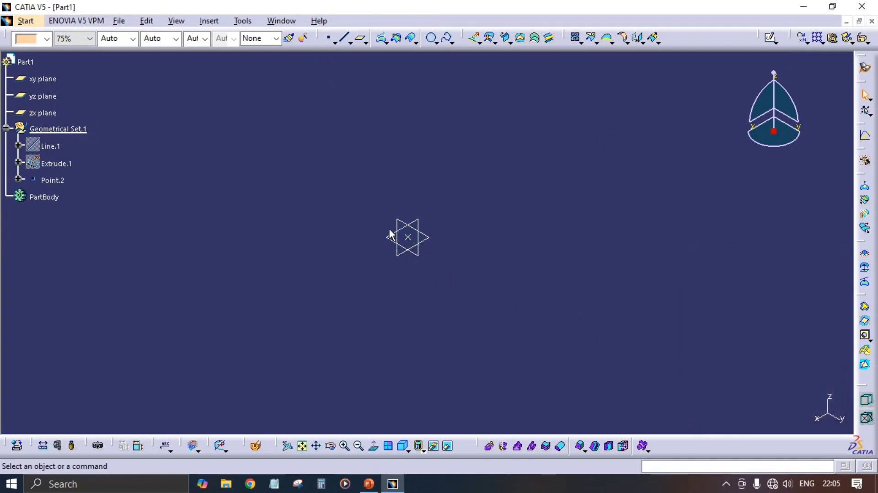
Start a positioned sketch on the yz plane, using the new reference point as its Projection point origin.
left_click(775, 42)
left_click(783, 75)
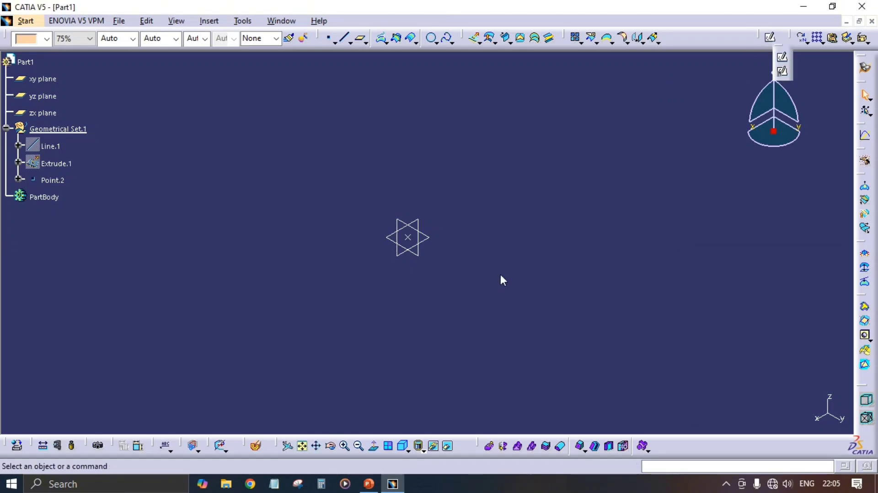
left_click(414, 259)
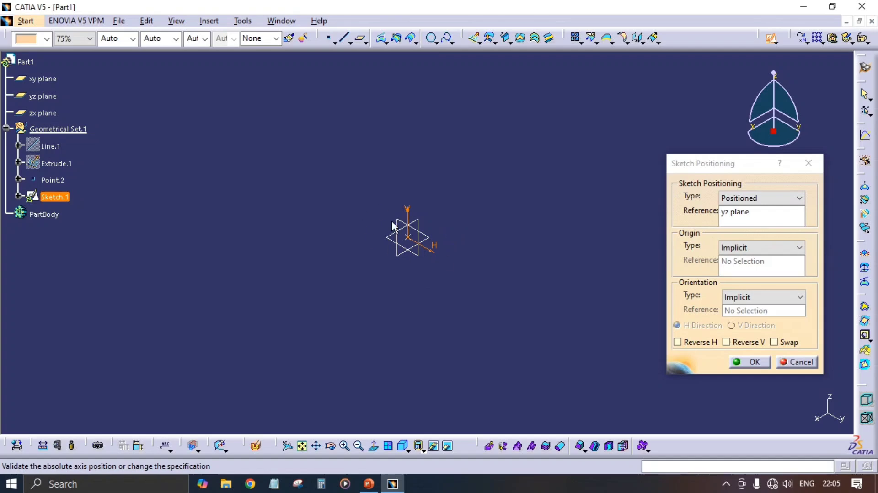
left_click(759, 255)
left_click(750, 278)
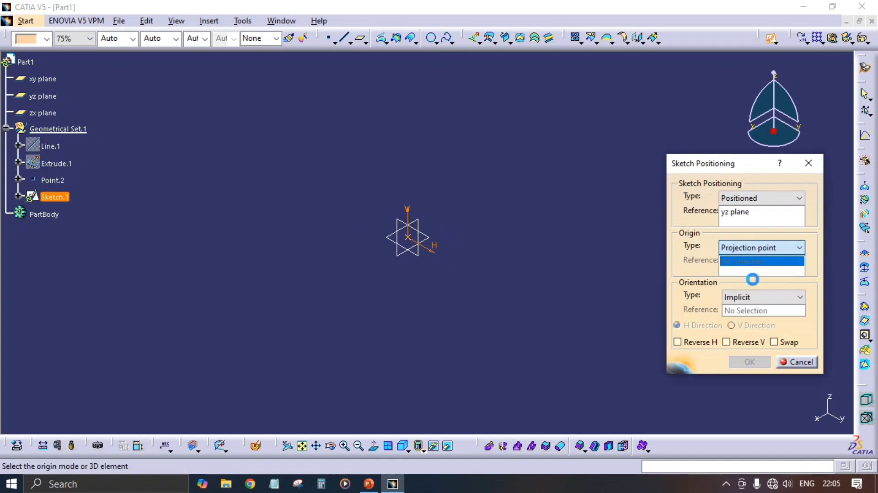
left_click(415, 242)
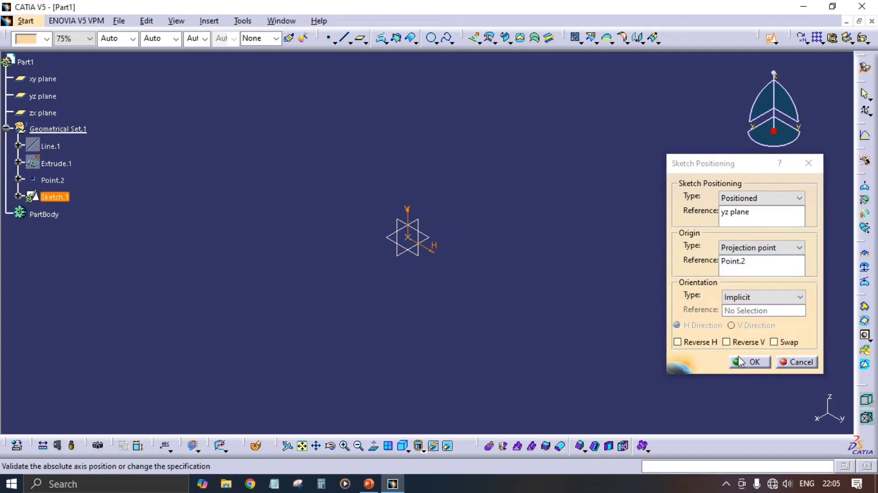
left_click(750, 362)
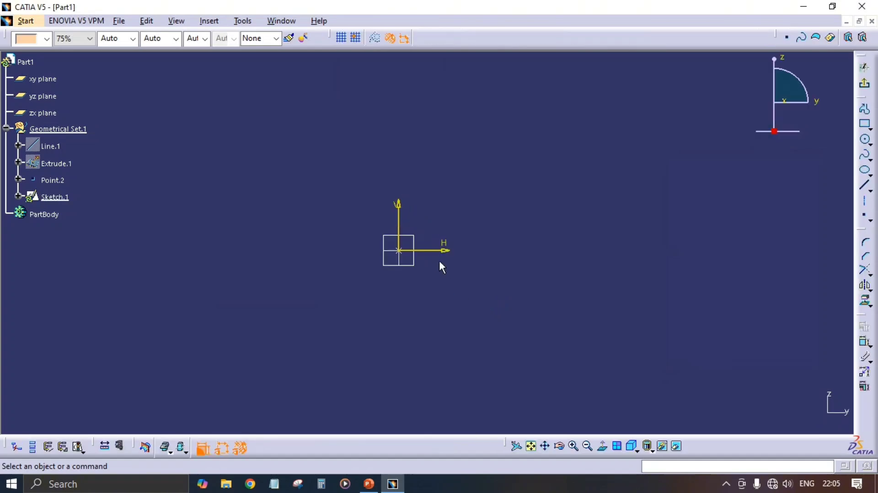
Draw a vertical sketch axis about 73 mm long, upward from the sketch origin.
left_click(865, 206)
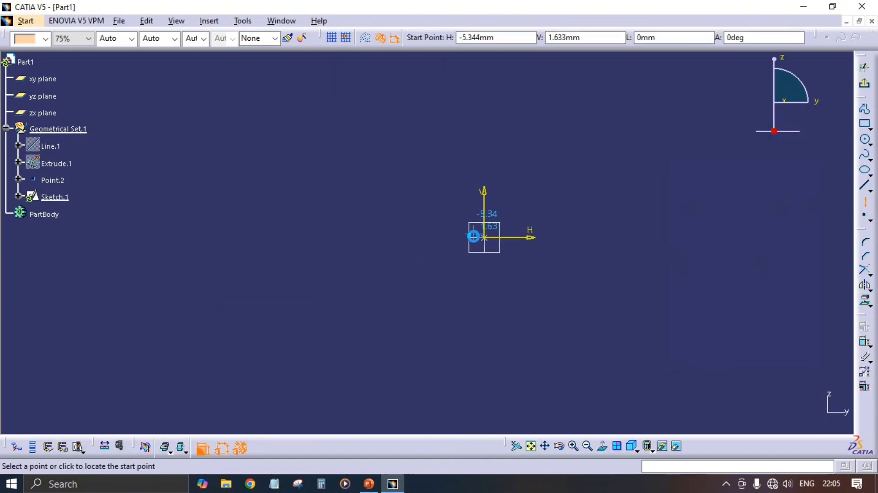
left_click(485, 238)
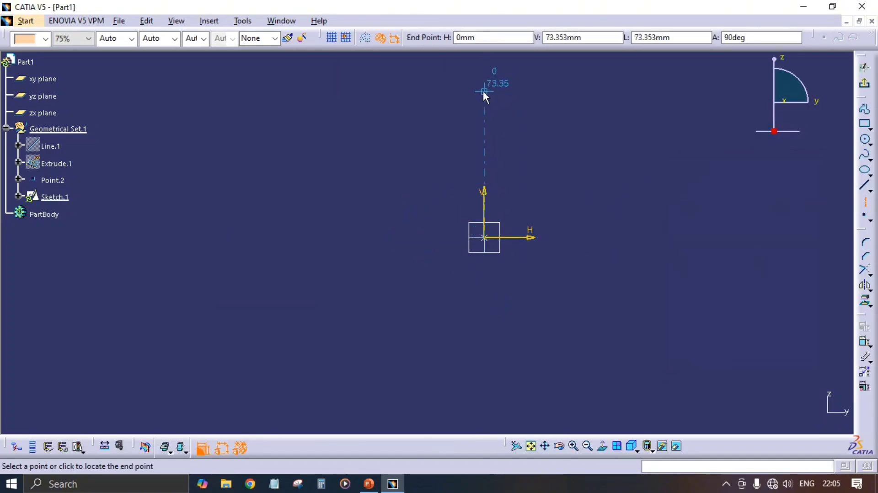
left_click(483, 92)
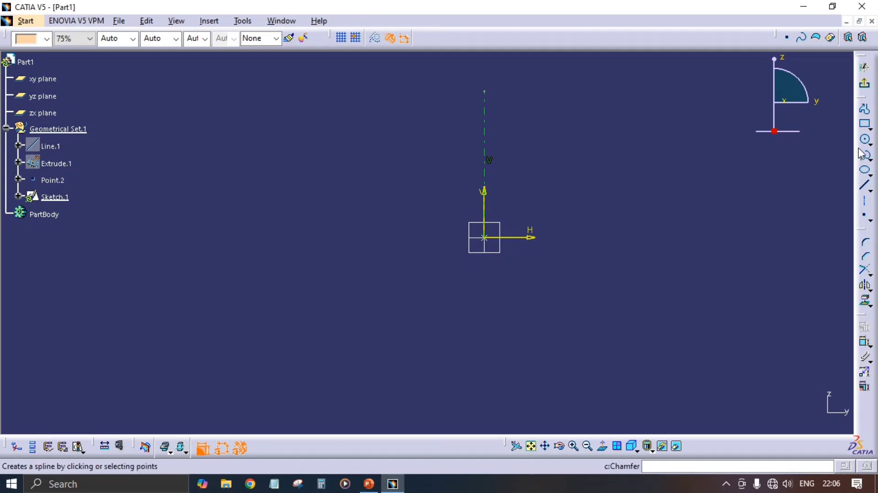
Sketch a closed stepped profile beside the axis from the origin, about 69 mm wide and 63 mm high.
left_click(863, 109)
left_click(484, 237)
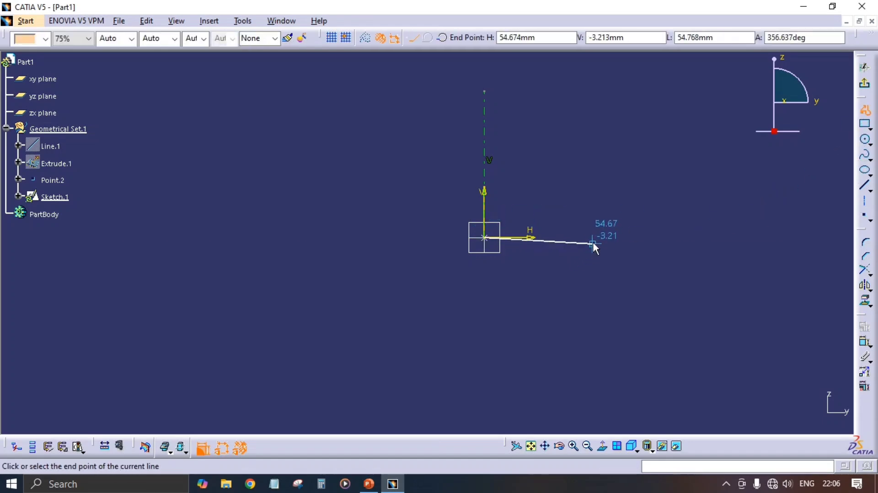
left_click(557, 238)
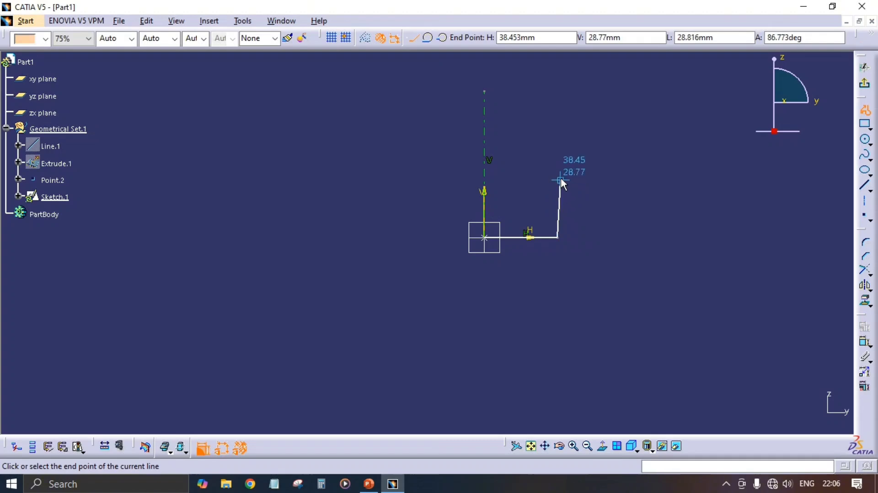
left_click(560, 179)
left_click(621, 179)
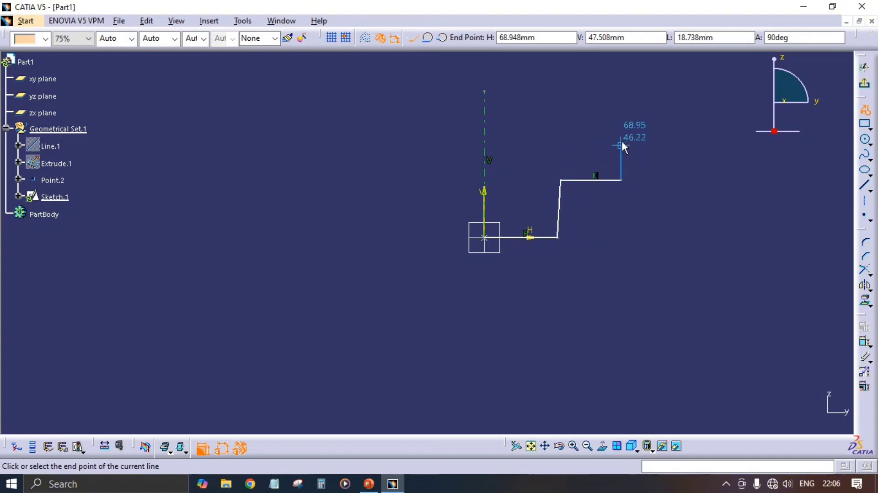
left_click(621, 137)
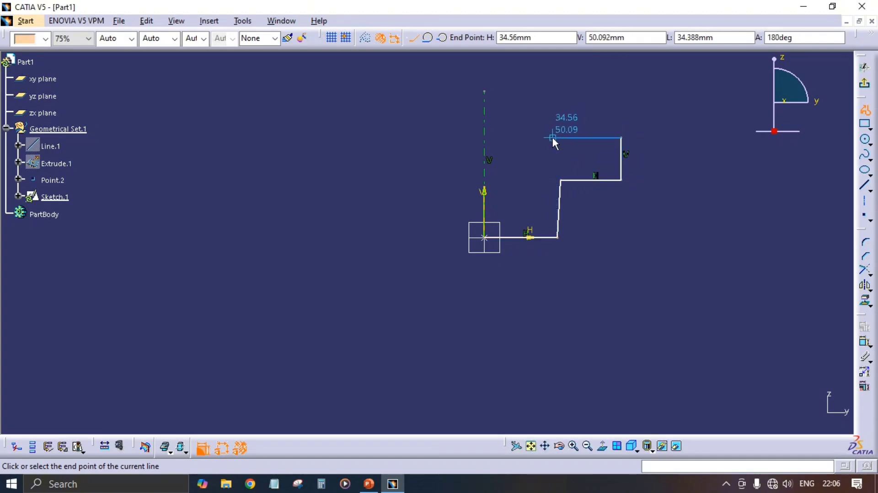
left_click(537, 138)
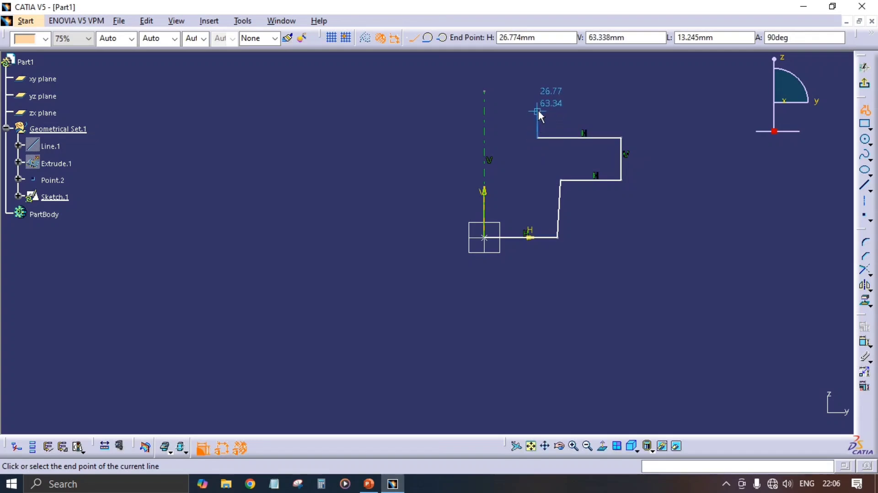
left_click(538, 112)
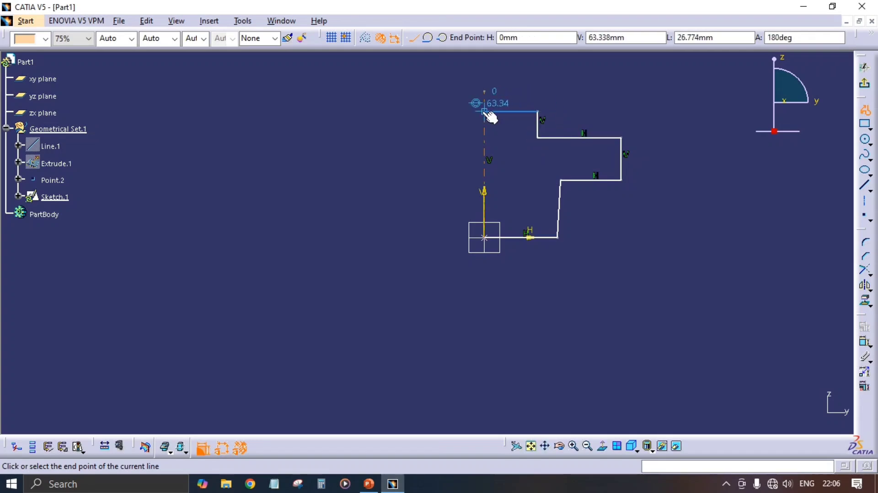
left_click(485, 112)
left_click(485, 238)
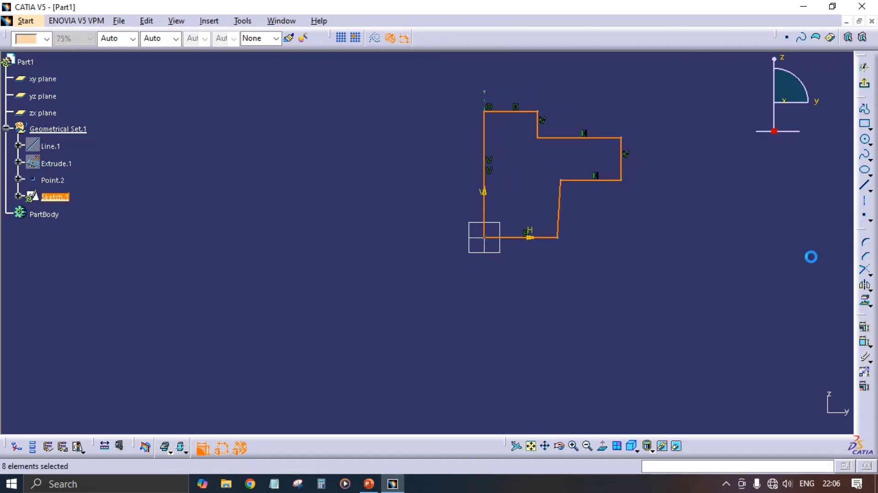
Constrain the slanted lower side line of the profile as Vertical and exit the sketch.
right_click(560, 213)
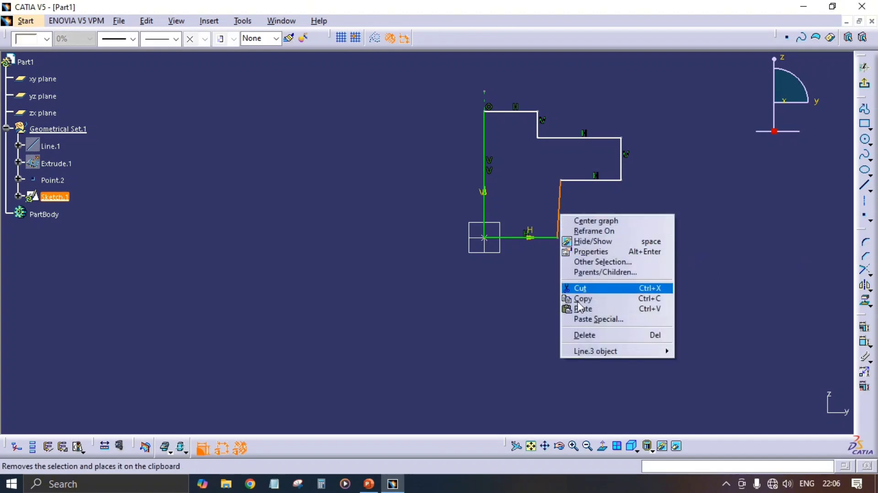
mouse_move(600, 351)
left_click(698, 388)
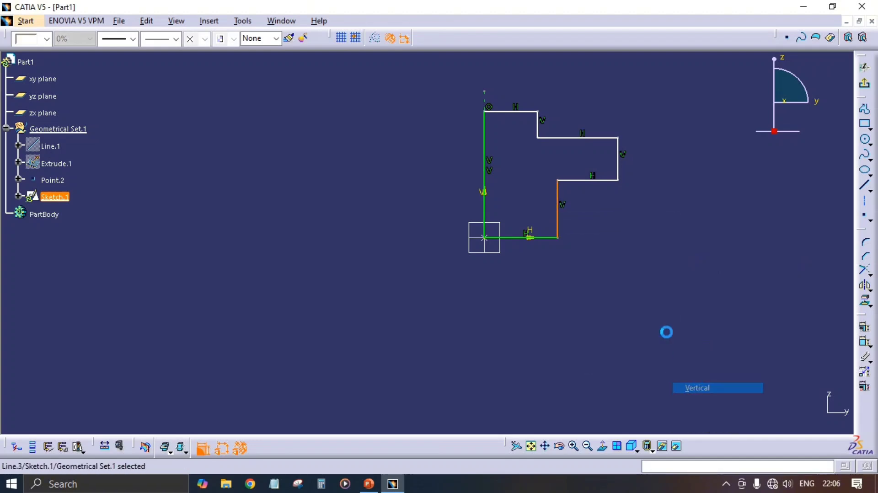
middle_click_drag(684, 268, 664, 322)
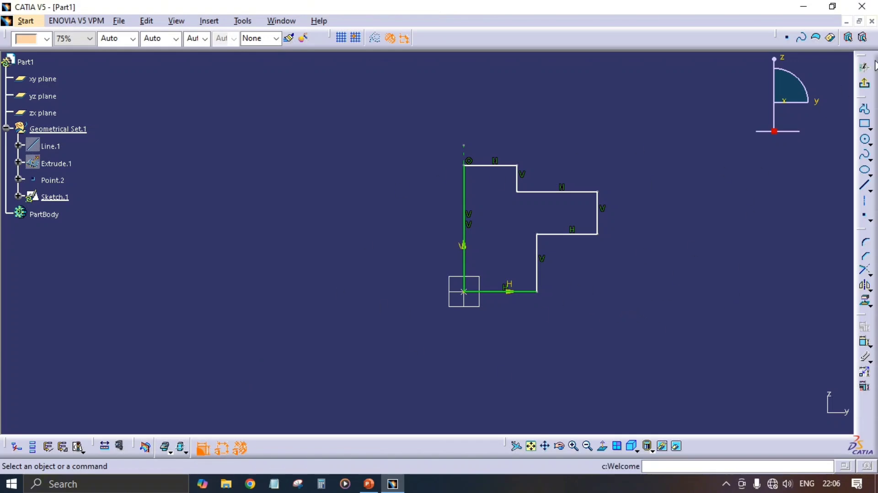
left_click(864, 84)
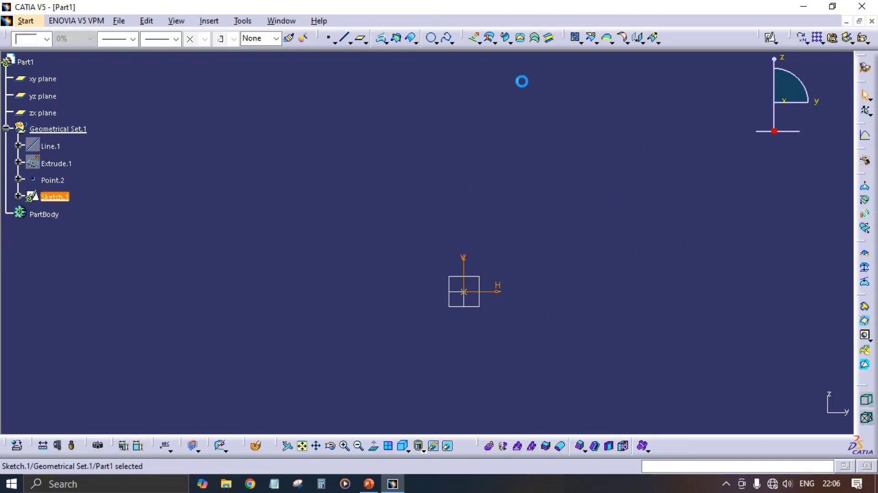
Revolve the sketched profile as a surface about its sketch axis, with Angle 1 at 360 degrees and Angle 2 at 0 degrees.
left_click(480, 43)
left_click(488, 74)
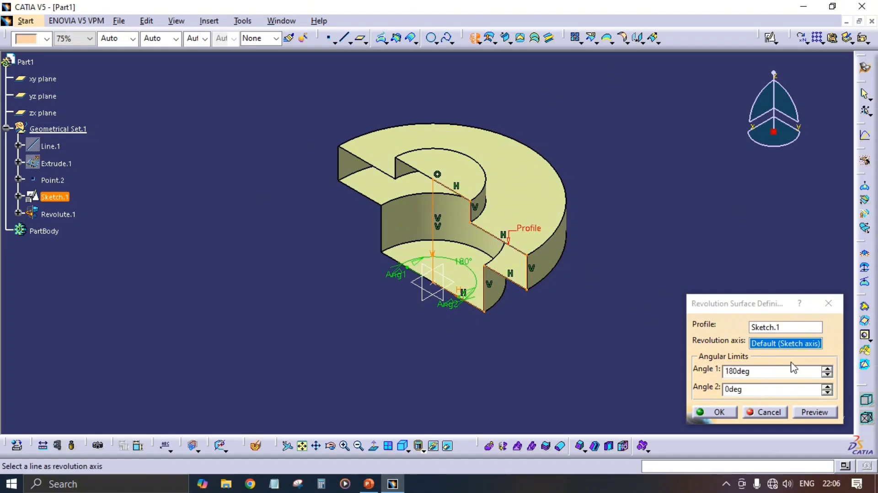
right_click(772, 348)
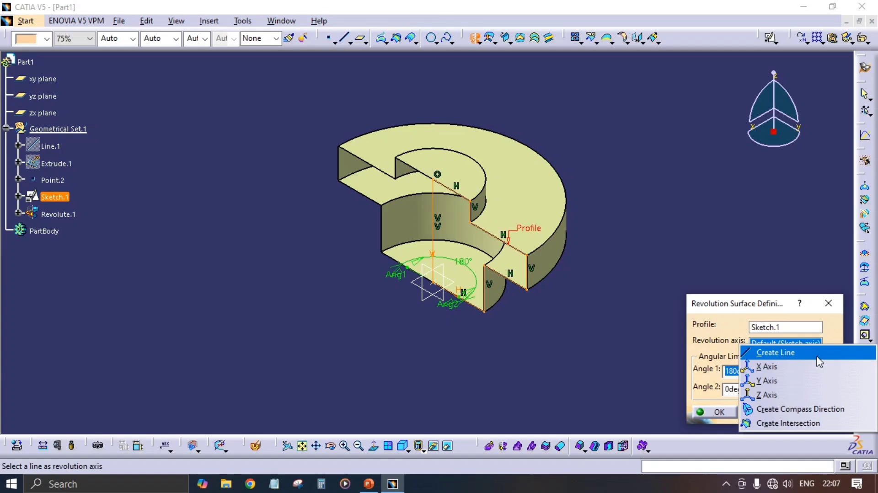
left_click(633, 337)
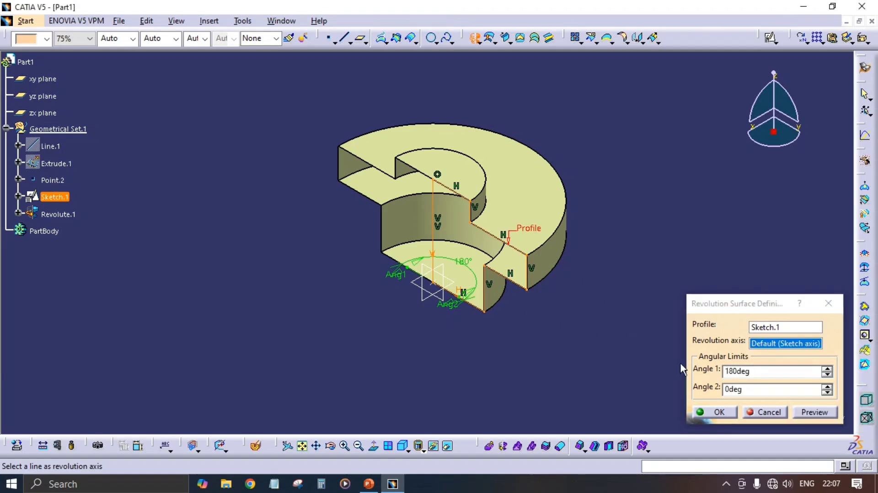
double_click(759, 376)
type("3")
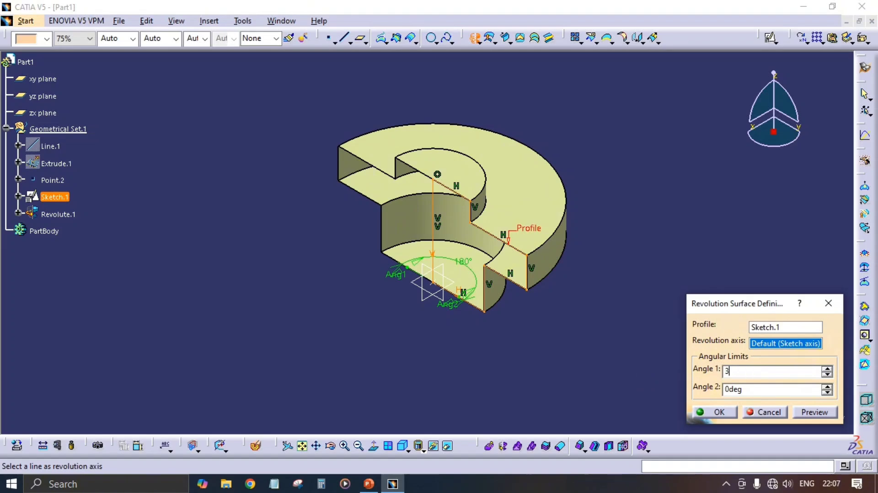
type("60")
key("Return")
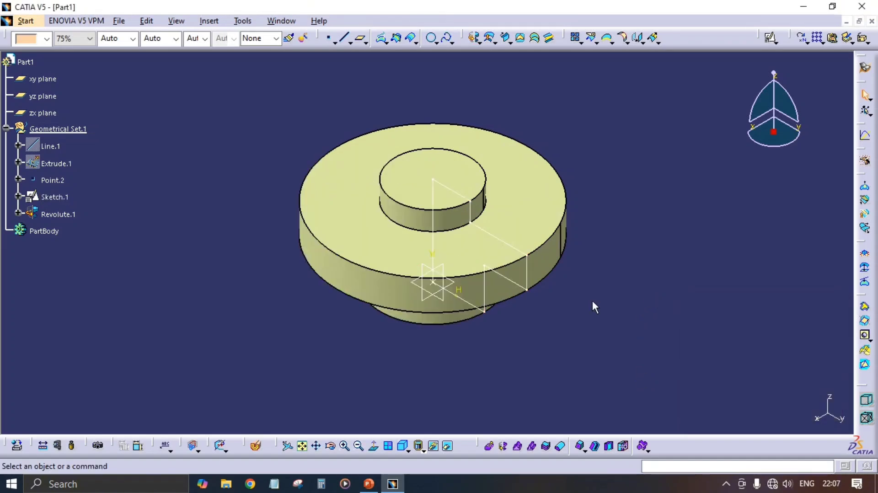
Hide the profile sketch of the revolved surface.
left_click(510, 245)
key("space")
middle_click_drag(500, 339, 493, 357)
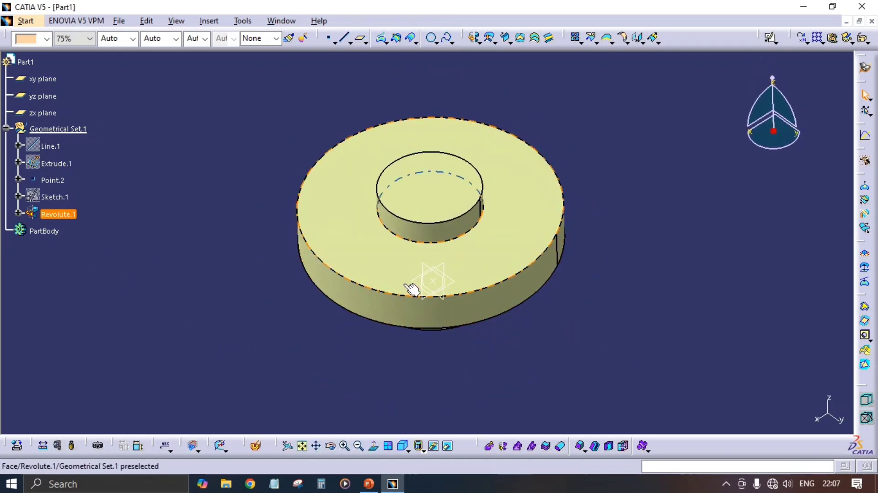
Hide the revolved surface.
left_click(368, 265)
key("ctrl+h")
middle_click_drag(605, 247, 569, 267)
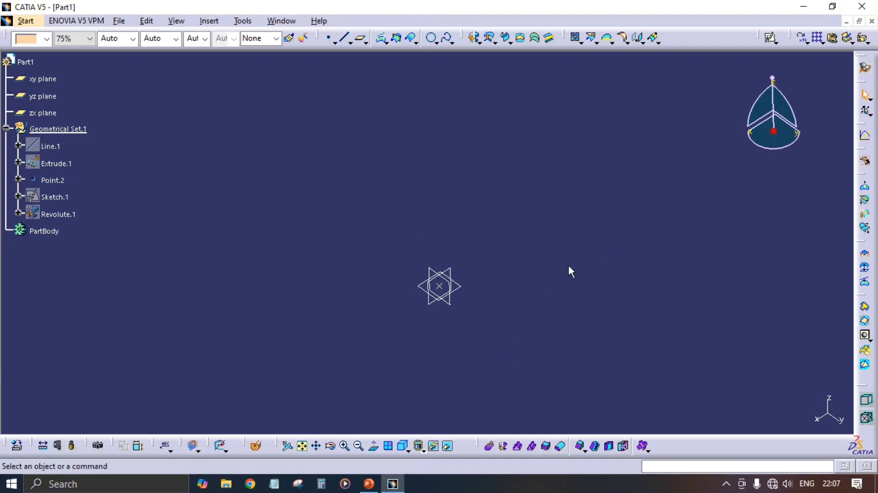
Set up a sphere surface centred on Point.2 with the default absolute axis and a 20 mm radius.
left_click(490, 39)
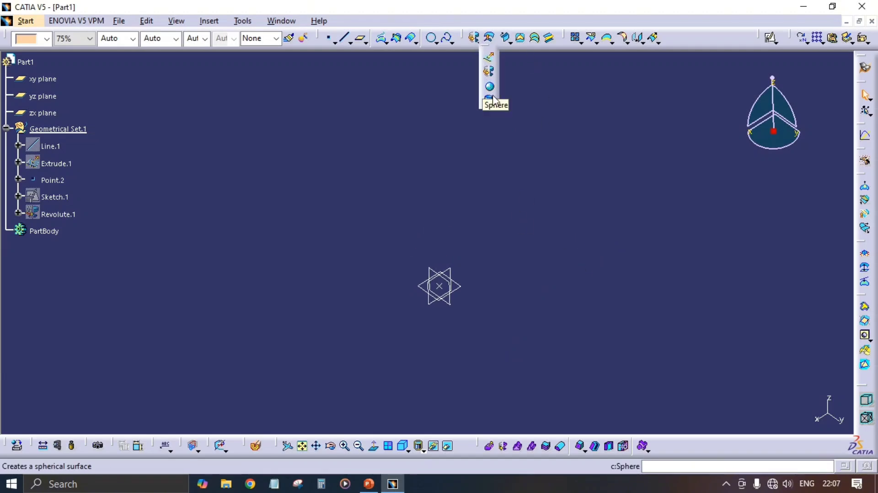
left_click(547, 163)
mouse_move(479, 146)
middle_mouse_down()
mouse_move(503, 108)
mouse_move(471, 155)
mouse_move(464, 145)
middle_mouse_up()
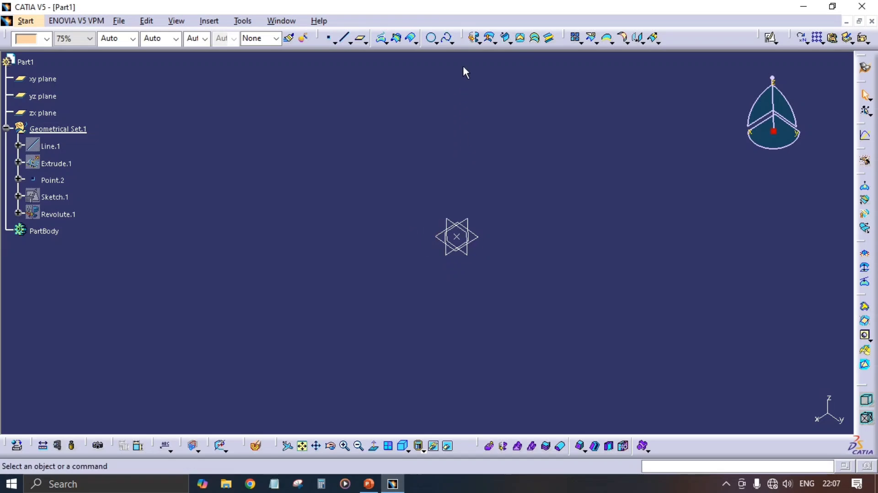
left_click(492, 41)
middle_click_drag(418, 275, 366, 272)
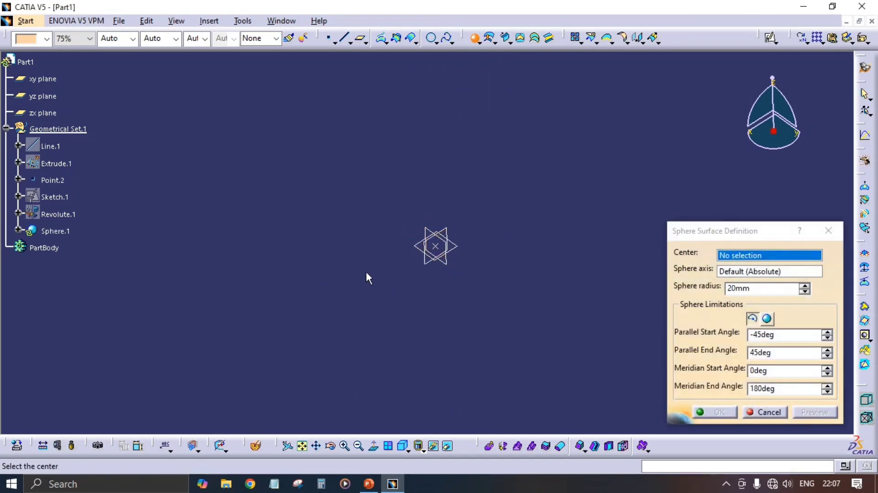
left_click(438, 249)
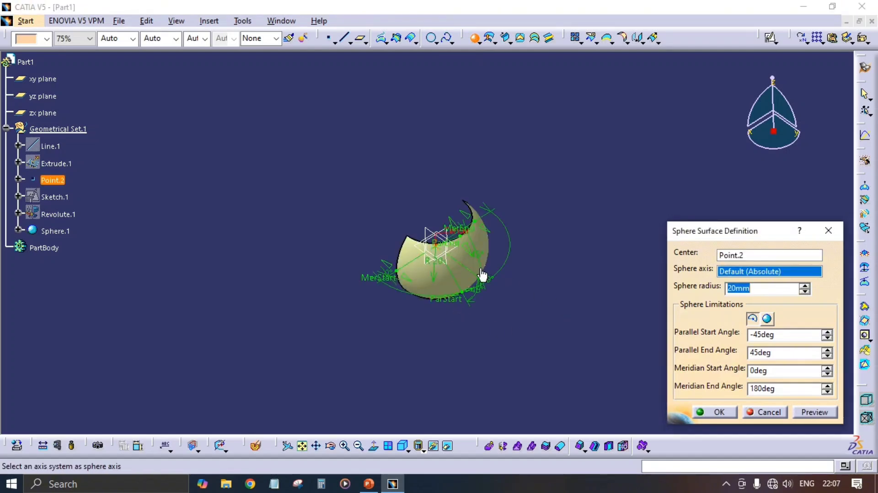
middle_click_drag(481, 269, 438, 215)
middle_click_drag(336, 220, 293, 225)
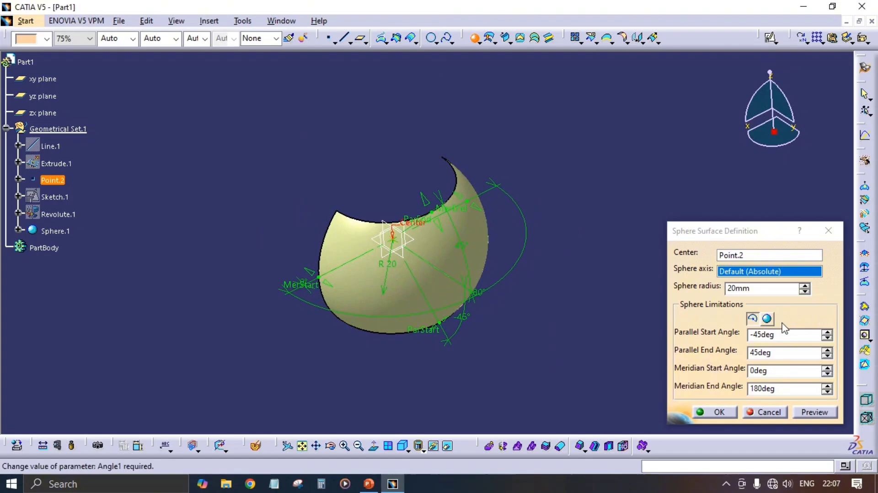
Compare the angle-limited and complete sphere limitations, and create the surface as a complete sphere.
left_click(770, 320)
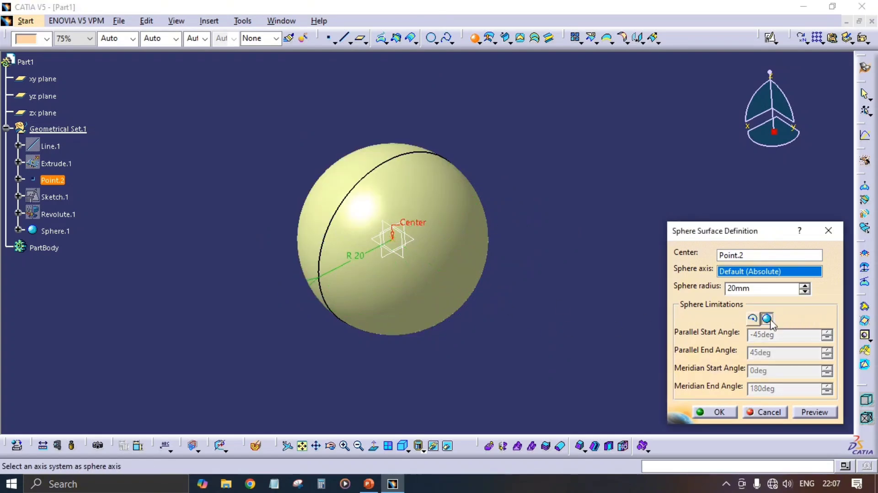
middle_click_drag(559, 333, 491, 322)
left_click(754, 319)
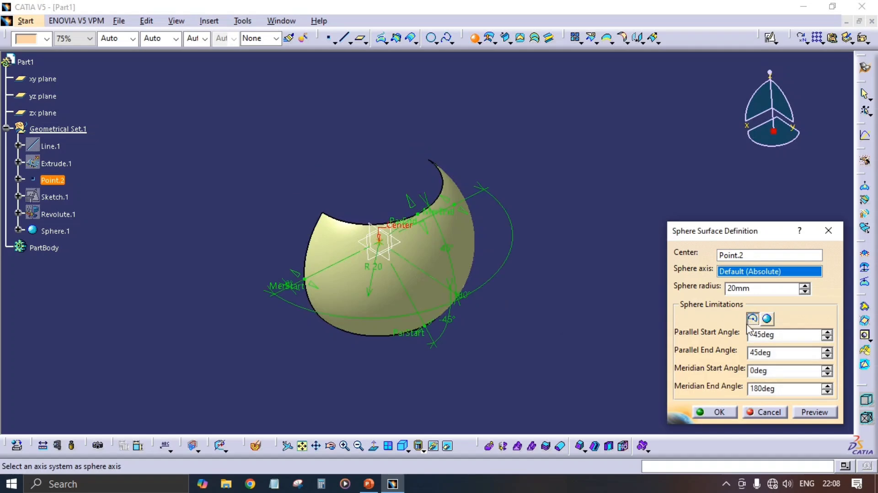
mouse_move(470, 282)
middle_mouse_down()
mouse_move(506, 345)
mouse_move(503, 325)
mouse_move(631, 268)
mouse_move(595, 280)
mouse_move(566, 257)
mouse_move(547, 259)
mouse_move(533, 286)
mouse_move(445, 290)
mouse_move(616, 281)
mouse_move(470, 262)
mouse_move(430, 228)
mouse_move(455, 304)
mouse_move(473, 277)
middle_mouse_up()
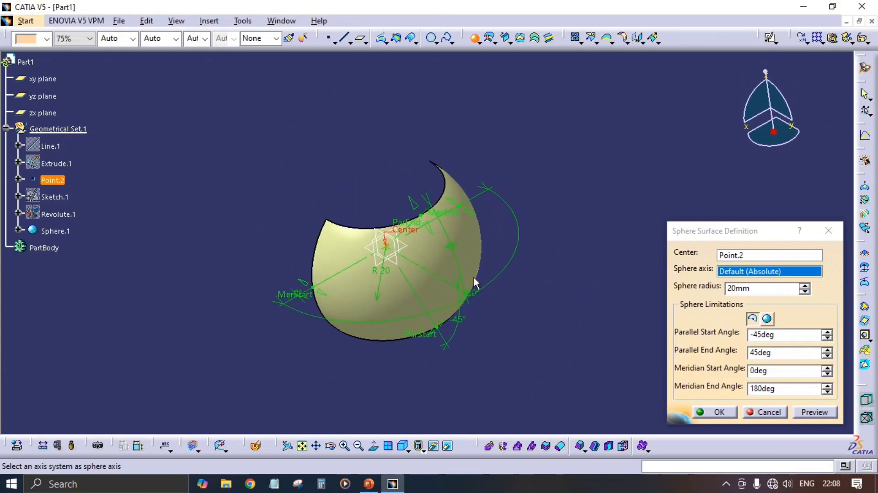
middle_click_drag(362, 273, 433, 309)
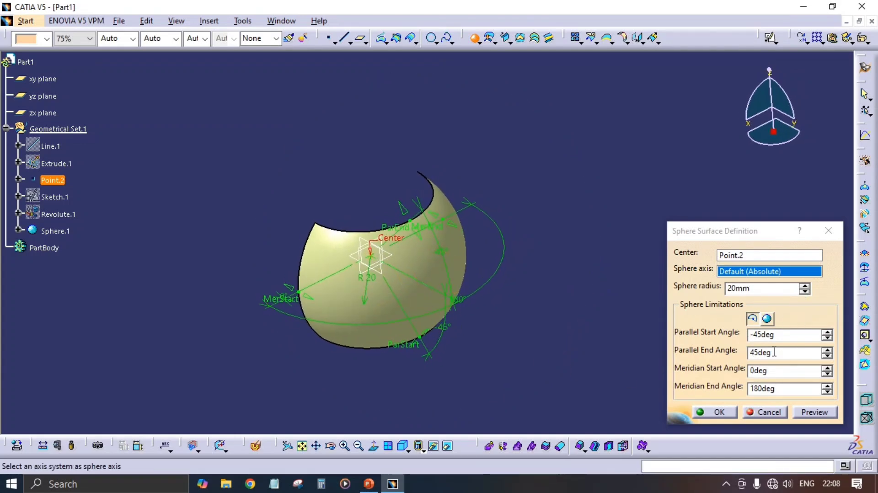
left_click(767, 318)
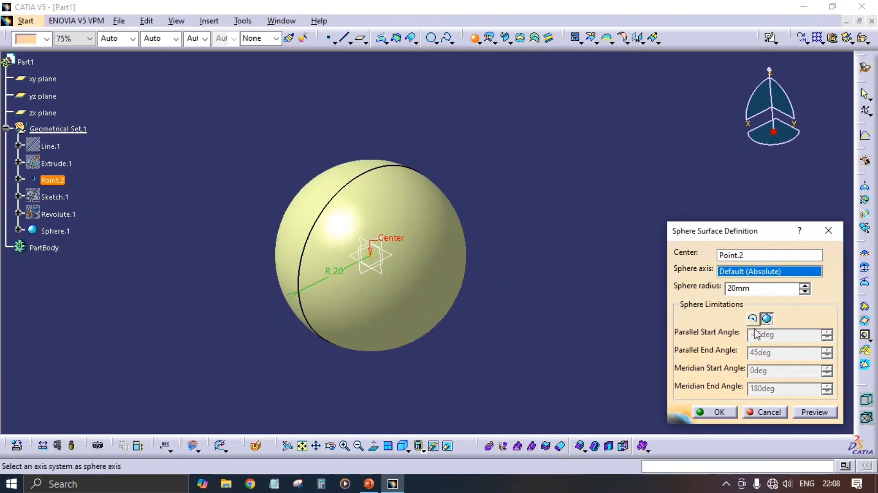
left_click(716, 412)
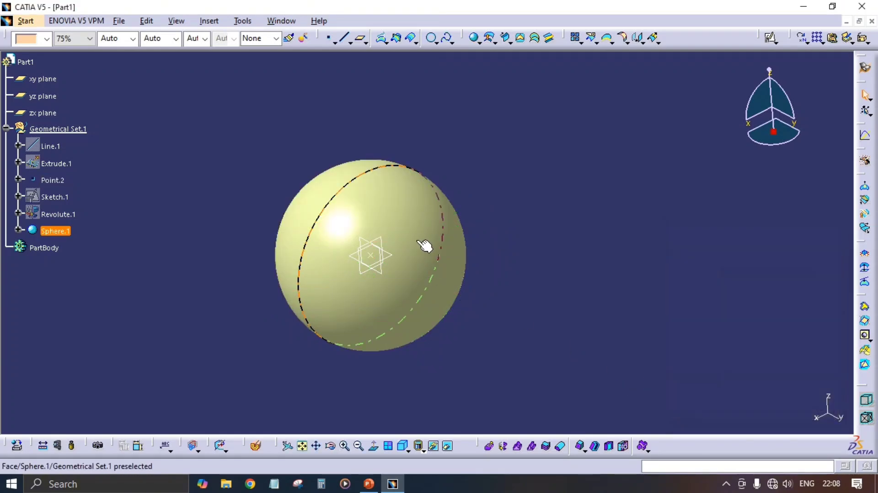
Hide the sphere surface and show Line.1 in the model.
left_click(415, 234)
middle_click_drag(506, 261, 564, 309)
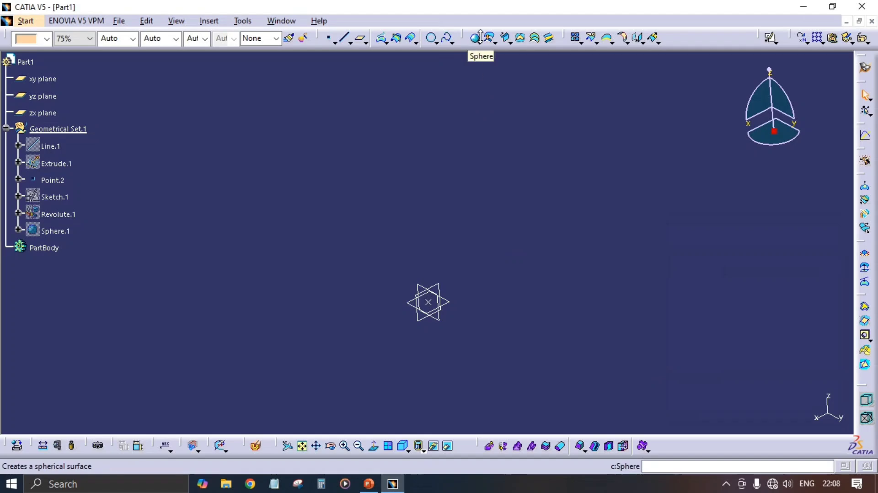
left_click(481, 41)
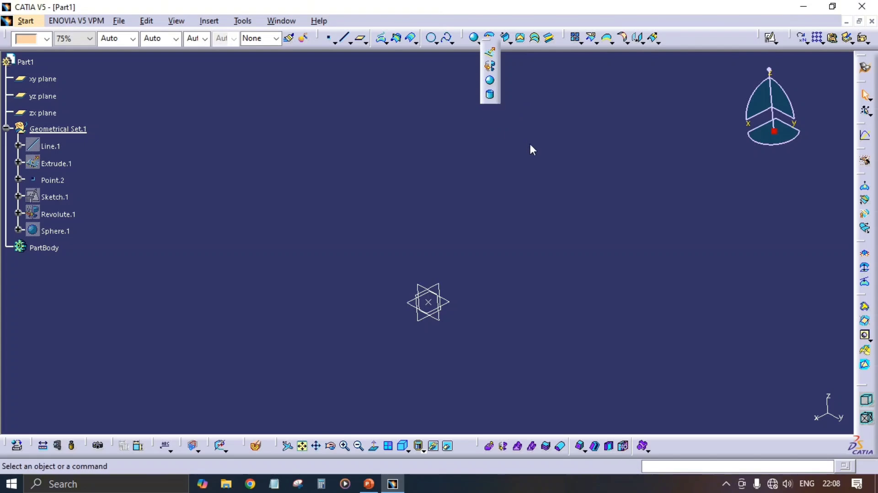
left_click(47, 145)
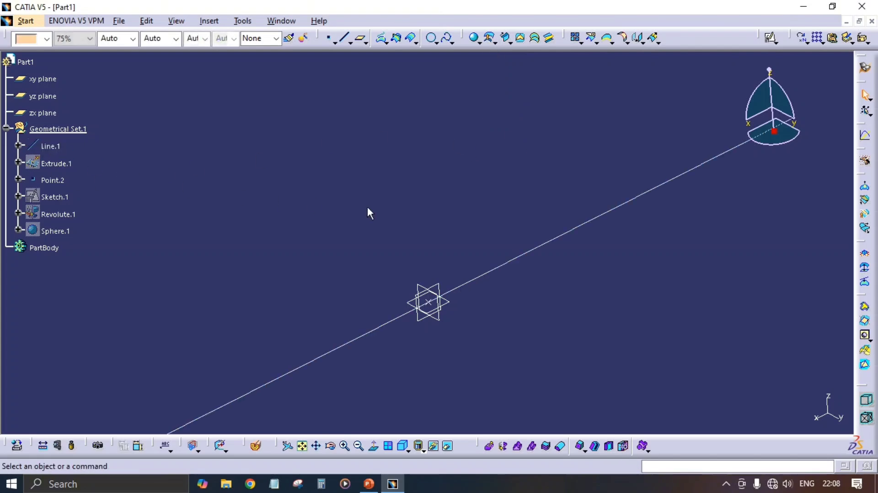
middle_click_drag(396, 206, 498, 229)
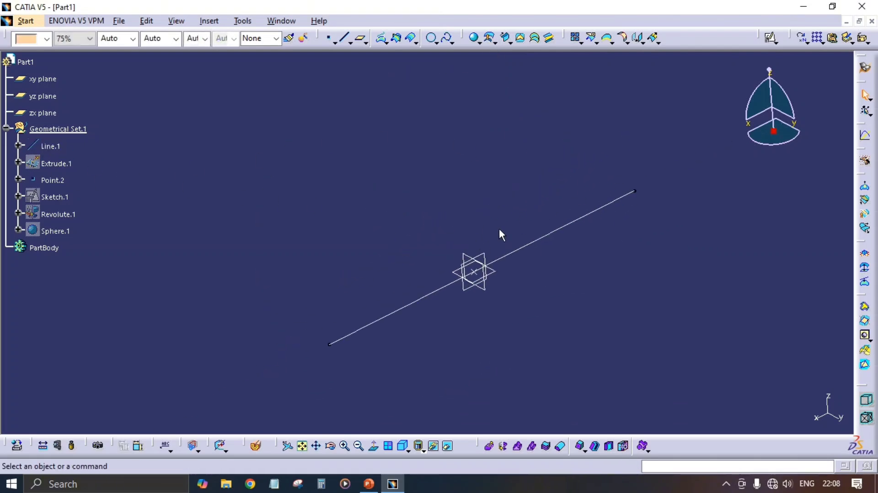
left_click(477, 41)
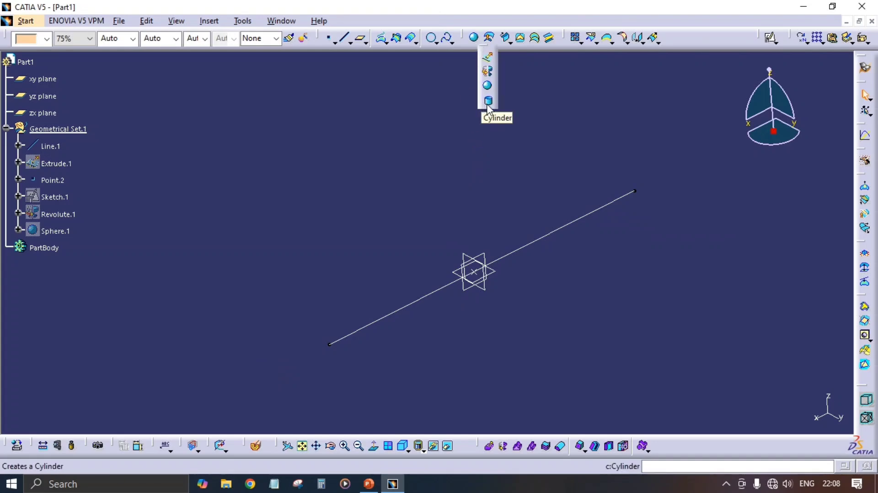
left_click(488, 102)
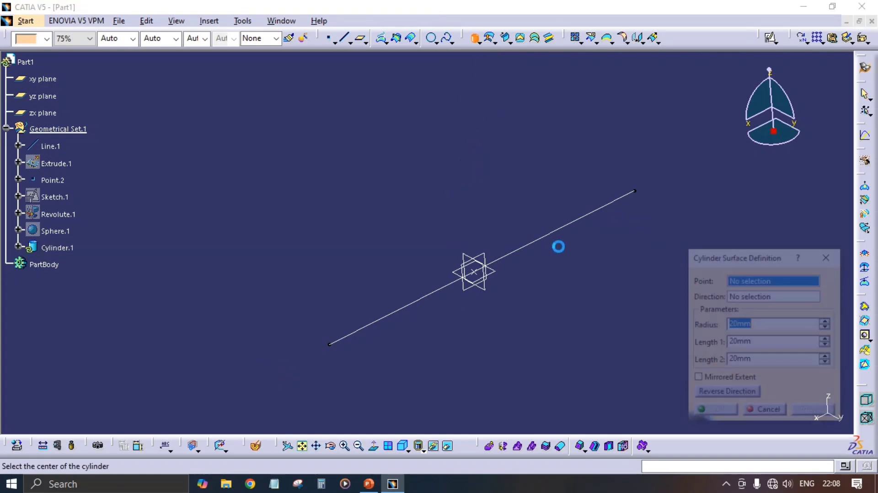
left_click(481, 274)
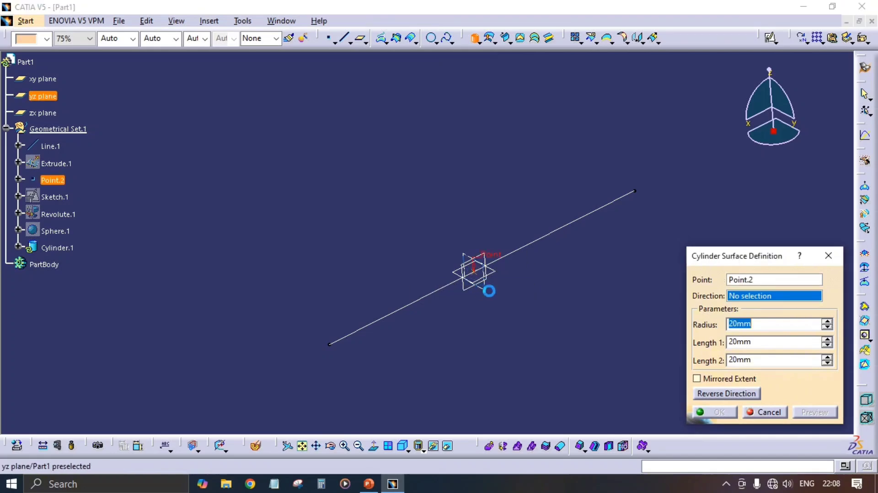
left_click(529, 245)
middle_click_drag(563, 254, 510, 259, "ctrl")
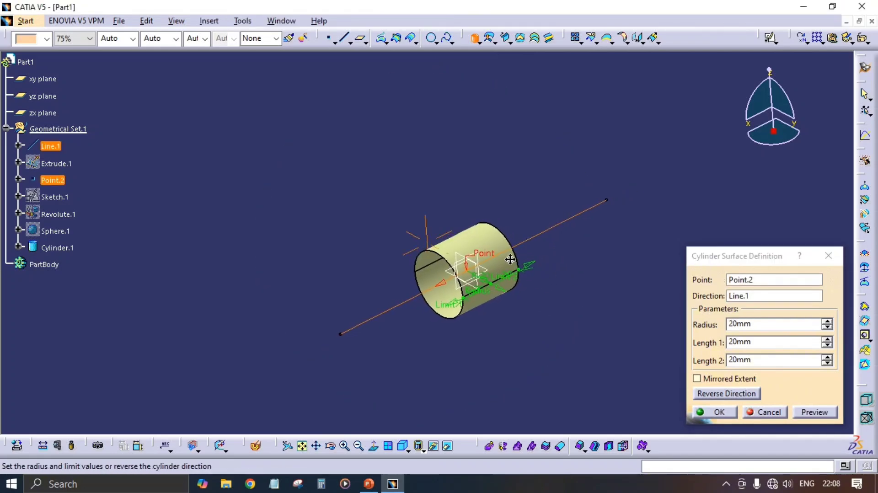
left_click(763, 411)
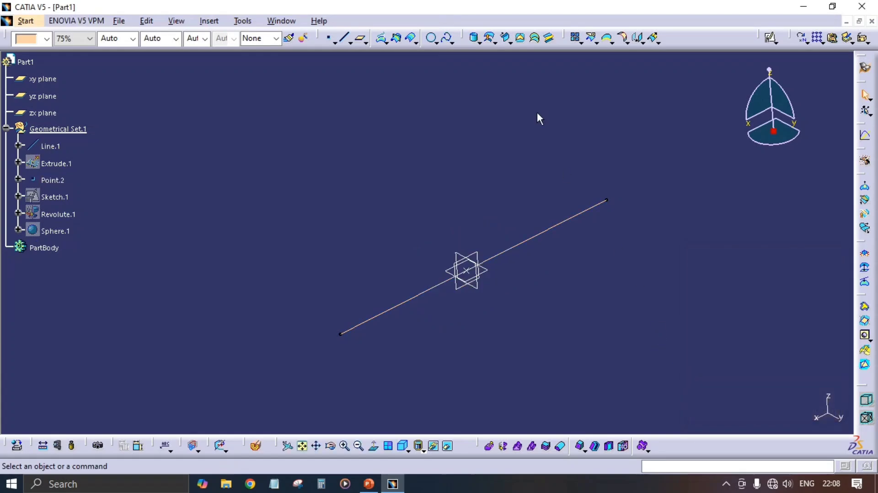
Set up a cylinder surface centred on Point.2 with the Z Component as its direction.
left_click(475, 38)
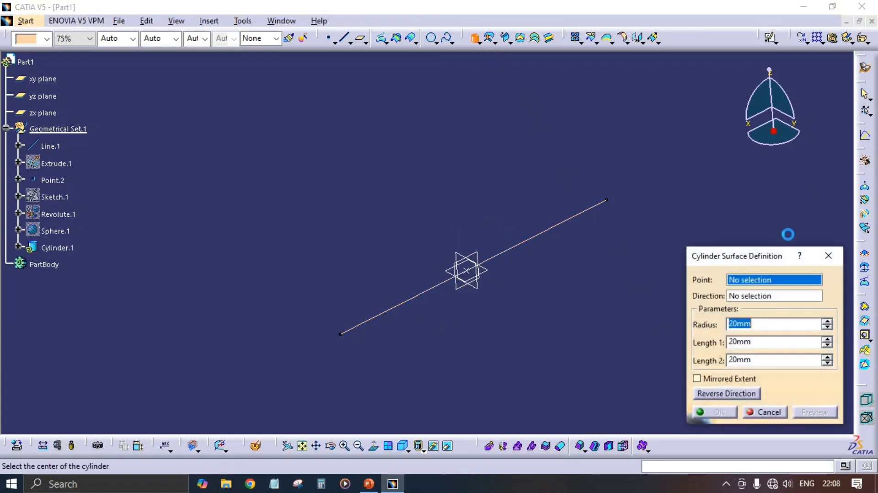
left_click(472, 275)
right_click(740, 293)
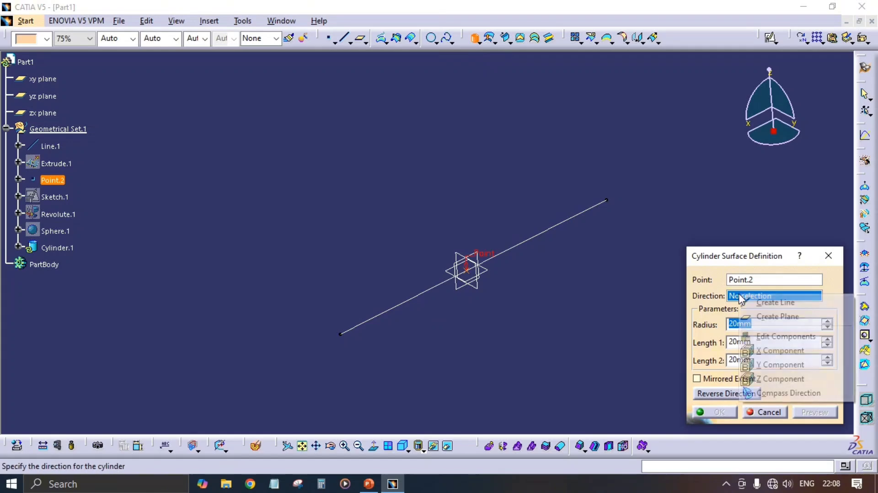
left_click(776, 380)
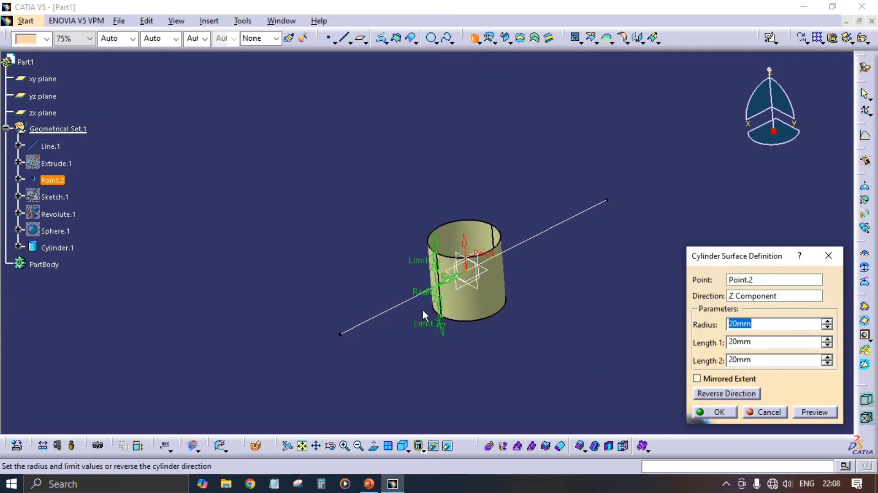
Stretch the cylinder to Length 1 of 47 mm and Length 2 of 45 mm, and increase its radius to 24 mm.
middle_click_drag(422, 309, 441, 243)
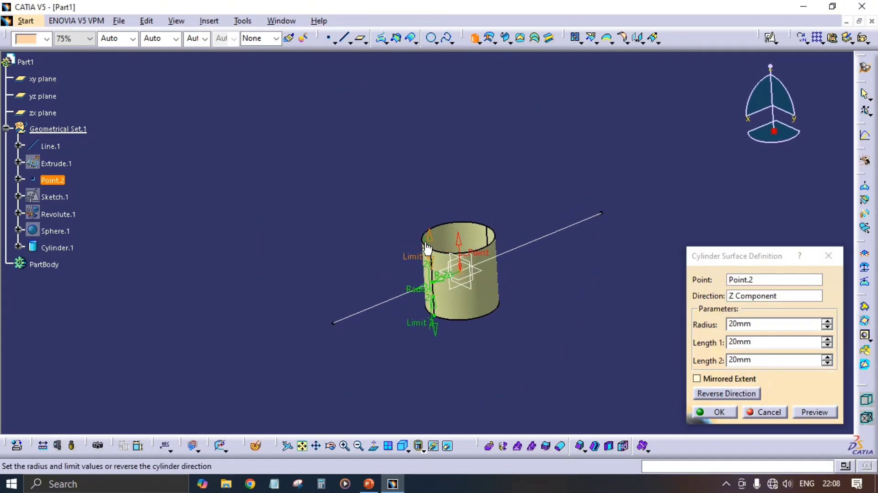
left_click_drag(426, 249, 426, 191)
left_click_drag(434, 332, 438, 377)
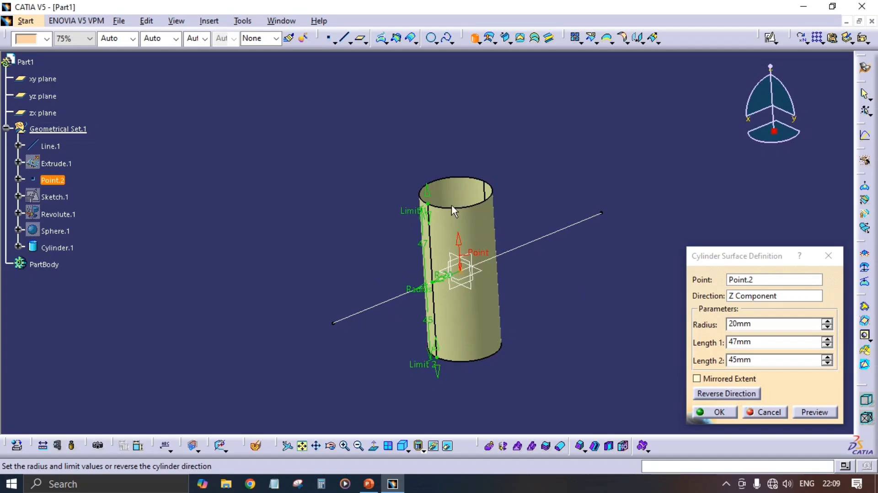
middle_click_drag(452, 205, 453, 277)
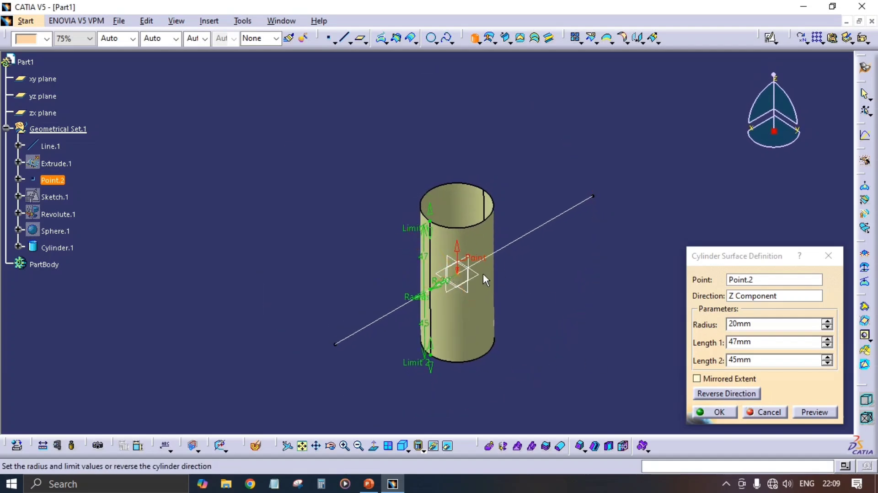
left_click(826, 322)
left_click(826, 321)
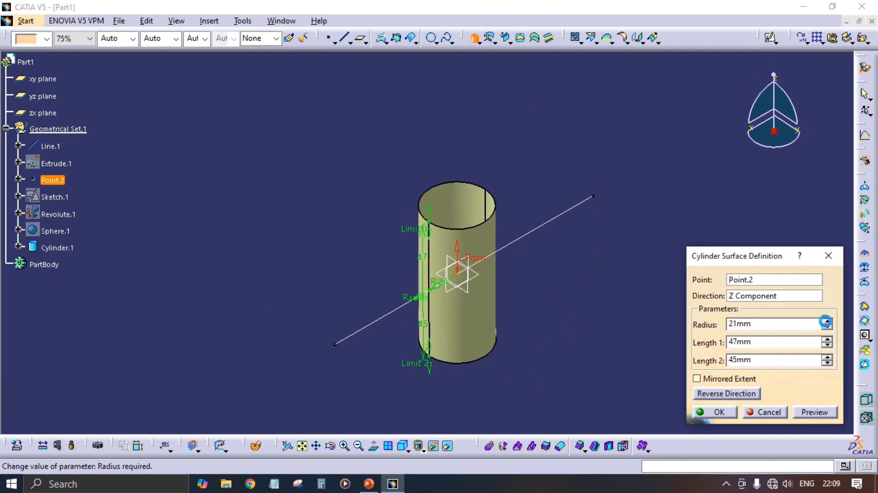
left_click(826, 322)
left_click(826, 322)
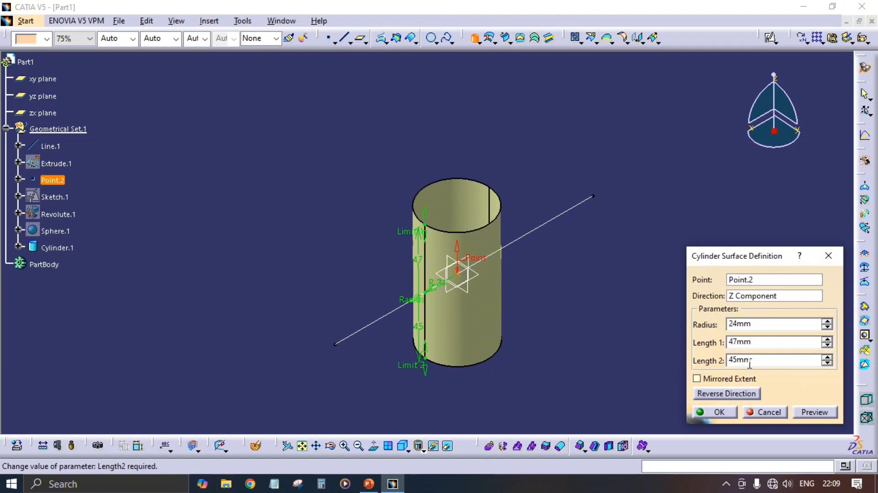
Apply Mirrored Extent to the cylinder, extend Length 1 to 62 mm and create the surface.
left_click(715, 381)
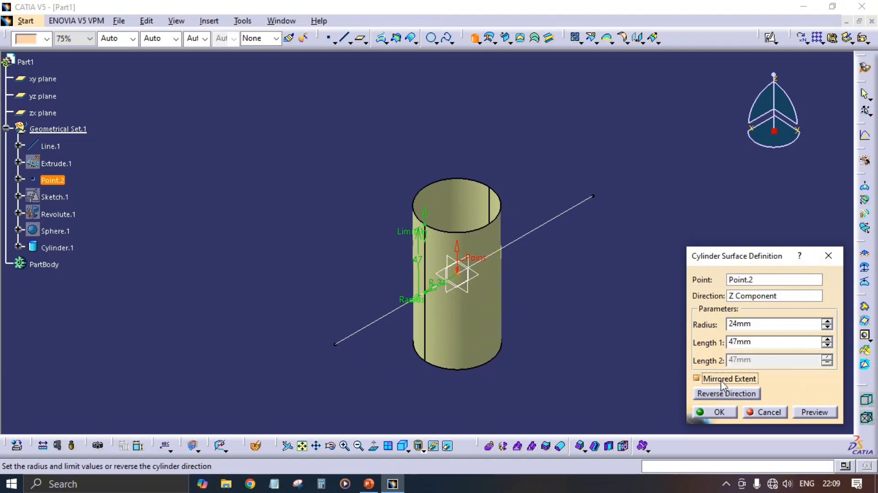
middle_click_drag(482, 319, 476, 308)
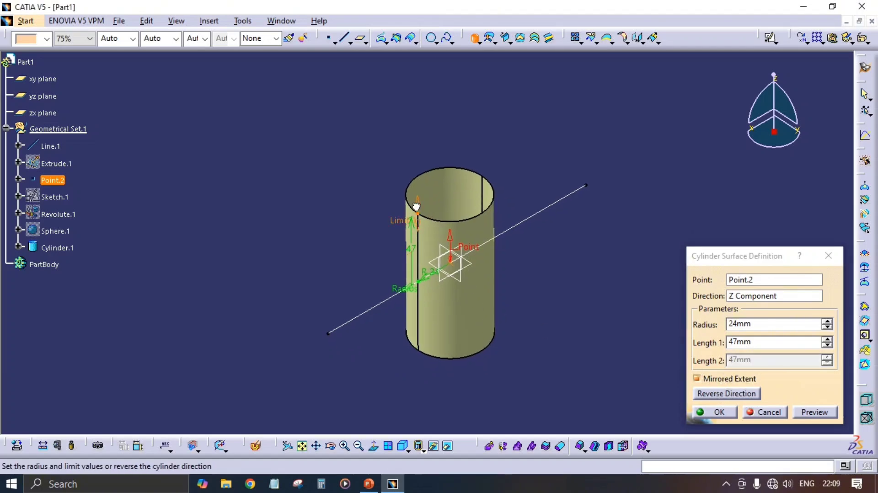
left_click_drag(416, 206, 430, 185)
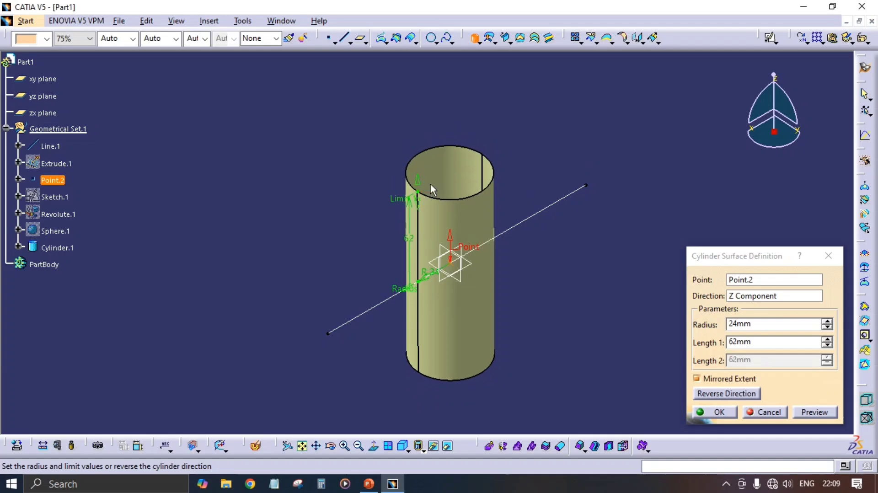
left_click(707, 413)
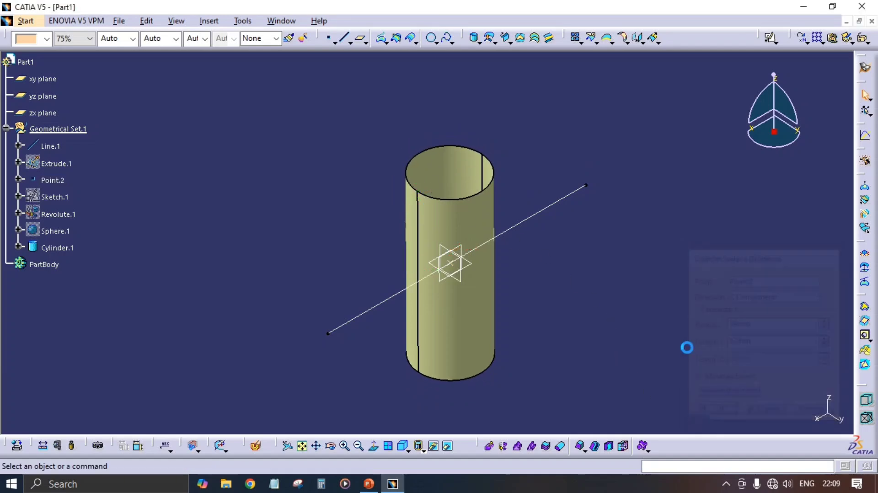
Hide the cylinder surface and Line.1.
left_click(459, 346)
key("space")
middle_click_drag(549, 277, 568, 288)
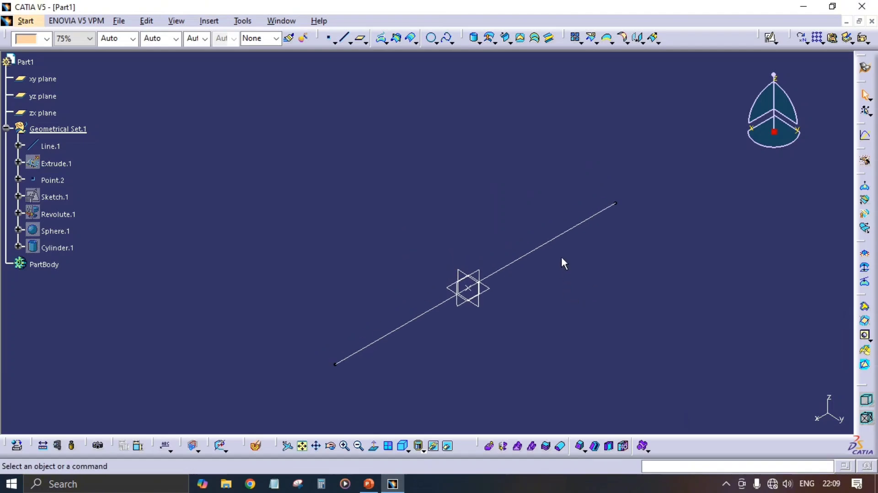
left_click(554, 239)
key("space")
middle_click_drag(560, 243, 555, 280)
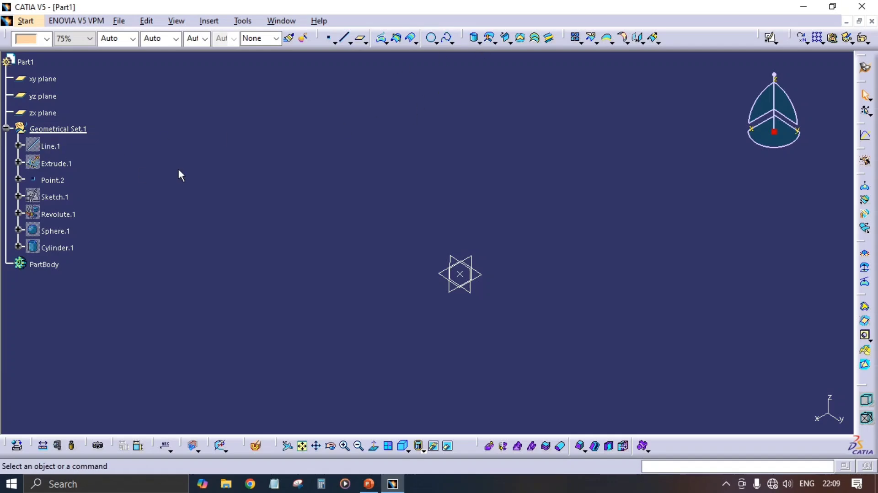
Start a positioned sketch on the zx plane, with a Projection point origin at the point where the reference planes meet.
left_click(478, 42)
left_click(487, 67)
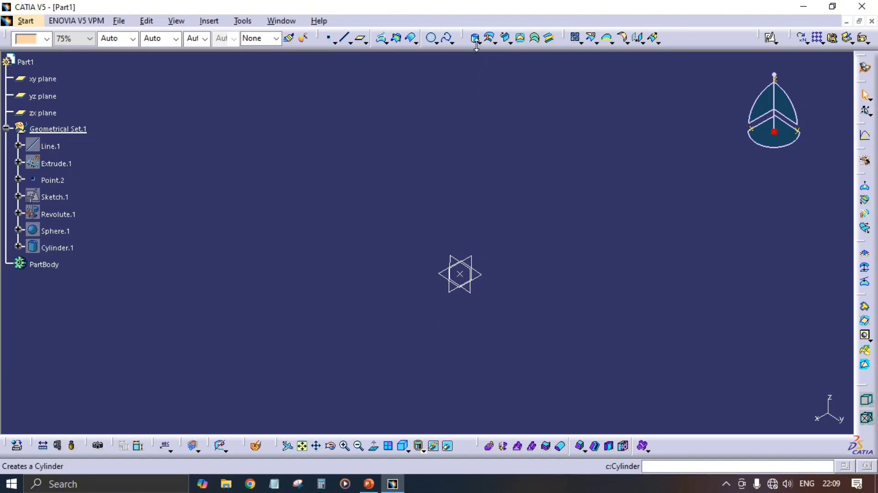
left_click(774, 41)
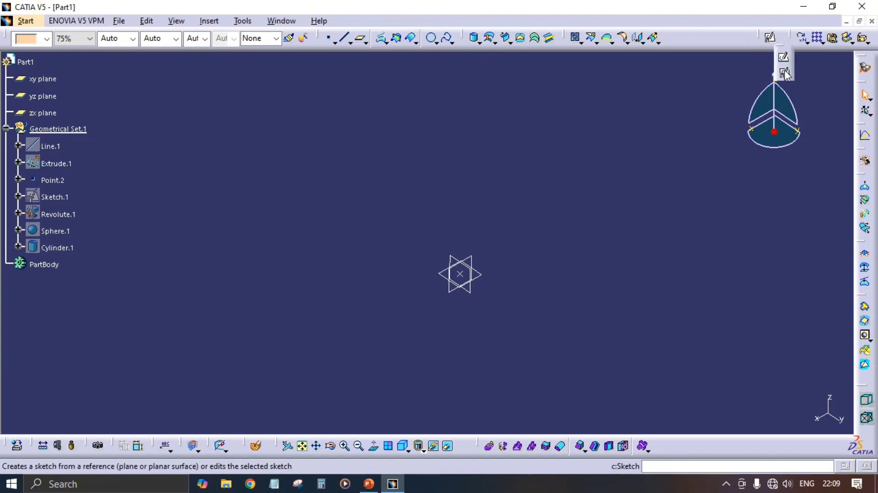
left_click(784, 73)
left_click(457, 293)
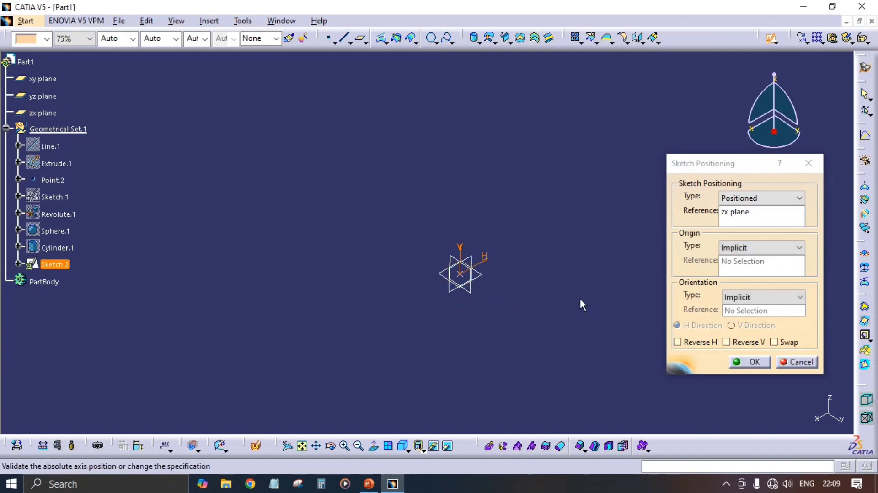
left_click(756, 248)
left_click(753, 280)
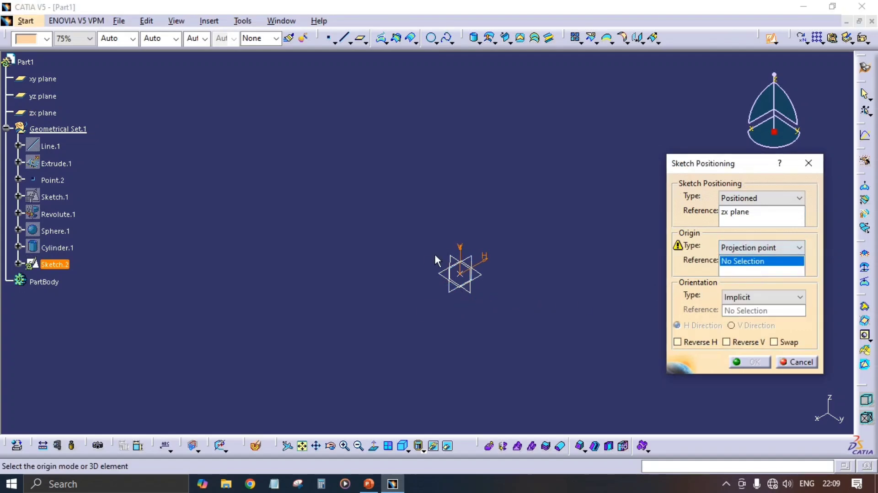
left_click(460, 275)
left_click(754, 365)
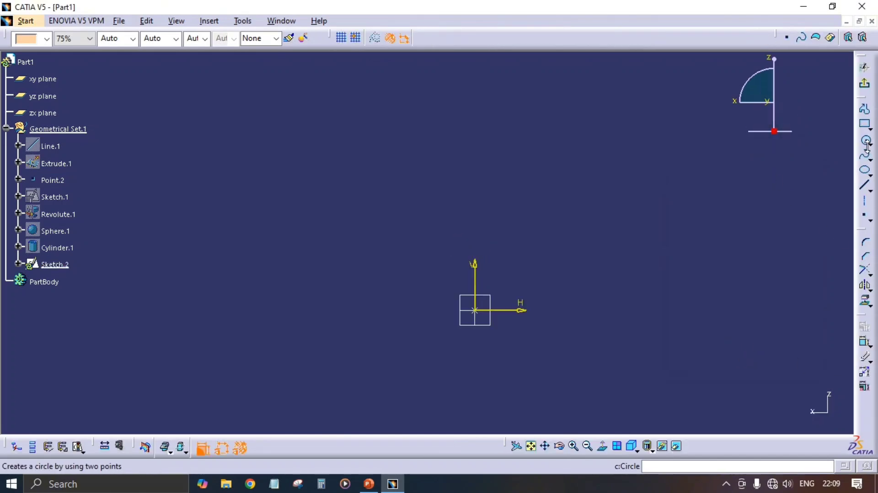
Draw a wavy open spline through six points, passing close to the sketch origin, and exit the sketch.
left_click(864, 170)
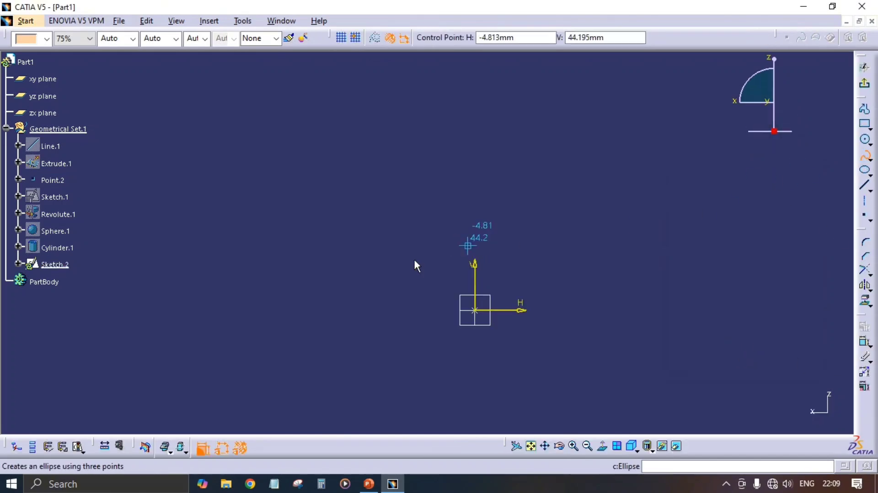
left_click(270, 307)
left_click(378, 296)
left_click(445, 310)
left_click(617, 317)
left_click(725, 245)
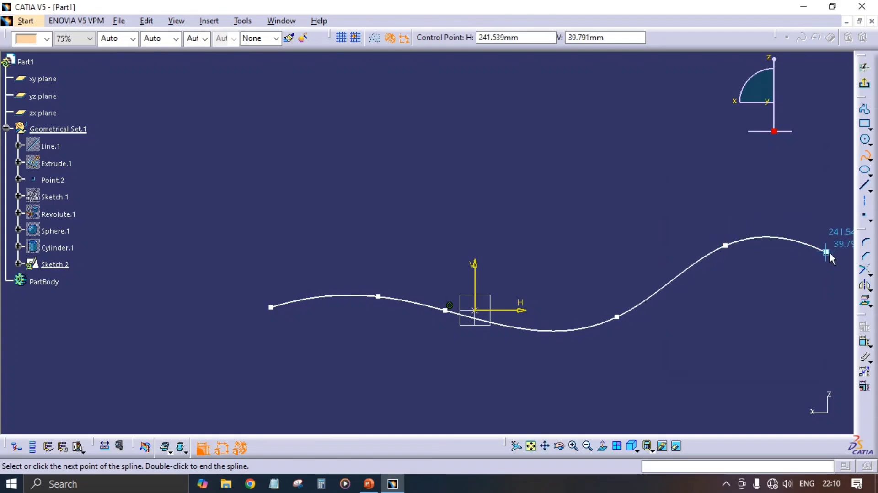
double_click(817, 260)
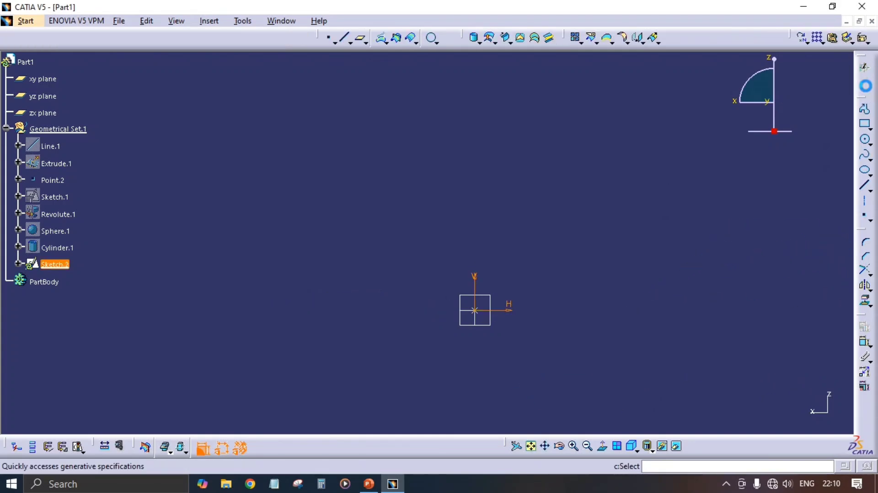
Extrude the spline sketch as a surface 70 mm to each side along the sketch normal, and hide the sketch.
left_click(478, 41)
left_click(490, 58)
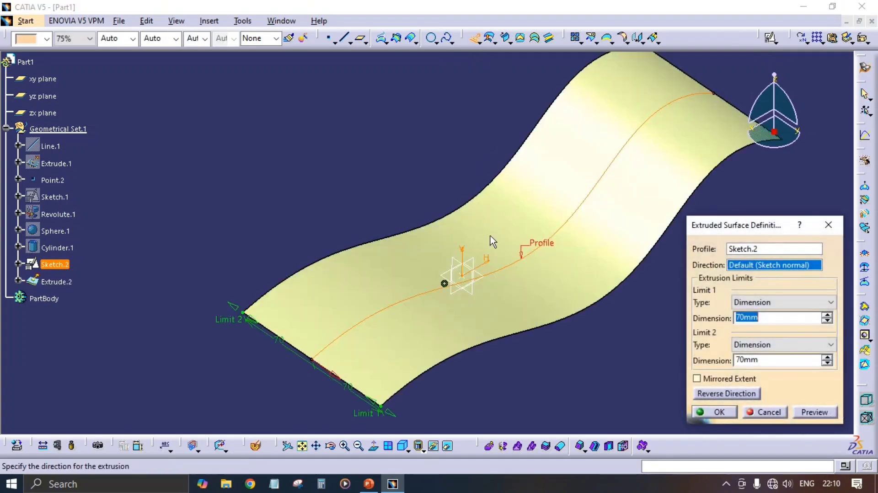
middle_click_drag(491, 235, 446, 258)
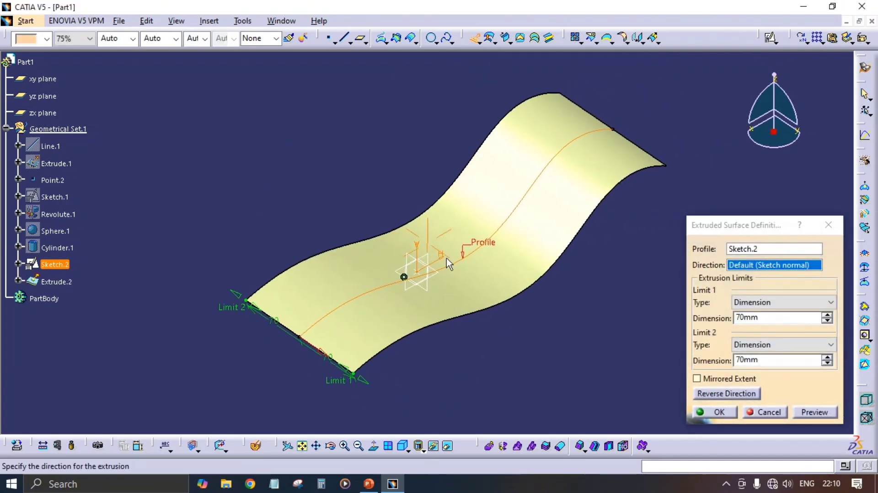
left_click(718, 410)
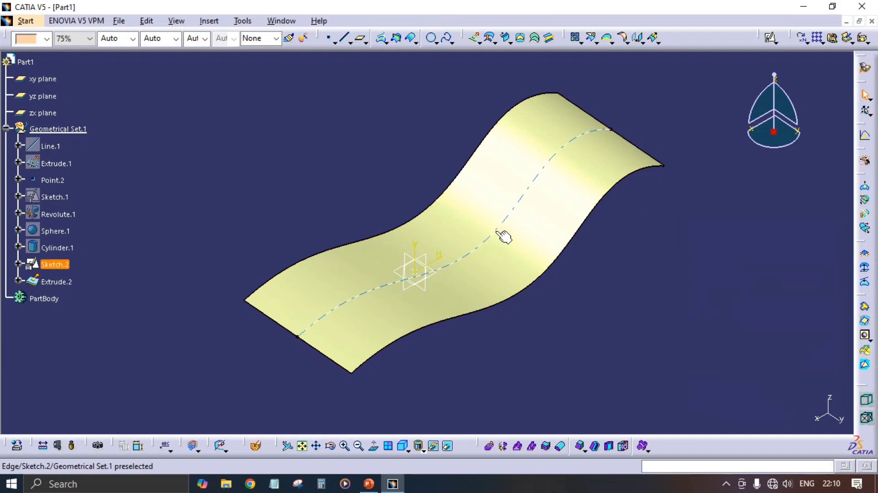
mouse_move(584, 308)
middle_mouse_down()
mouse_move(526, 303)
mouse_move(468, 202)
mouse_move(484, 238)
mouse_move(500, 249)
middle_mouse_up()
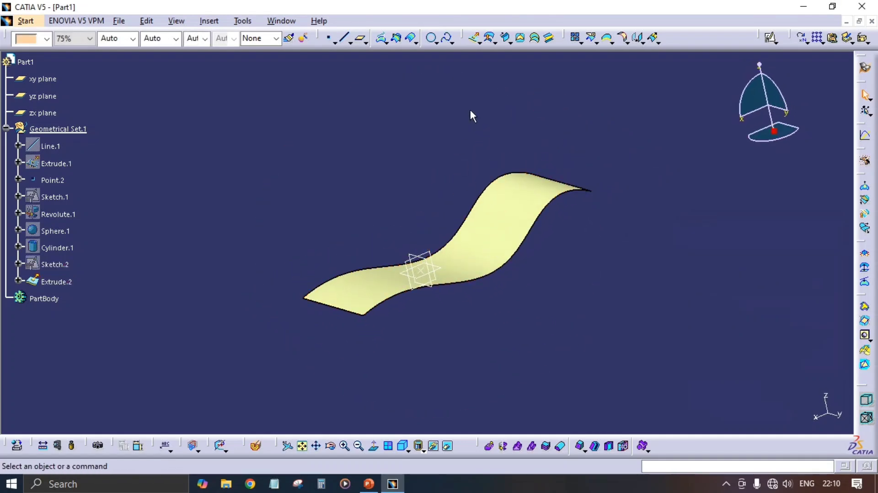
middle_click_drag(541, 209, 464, 223)
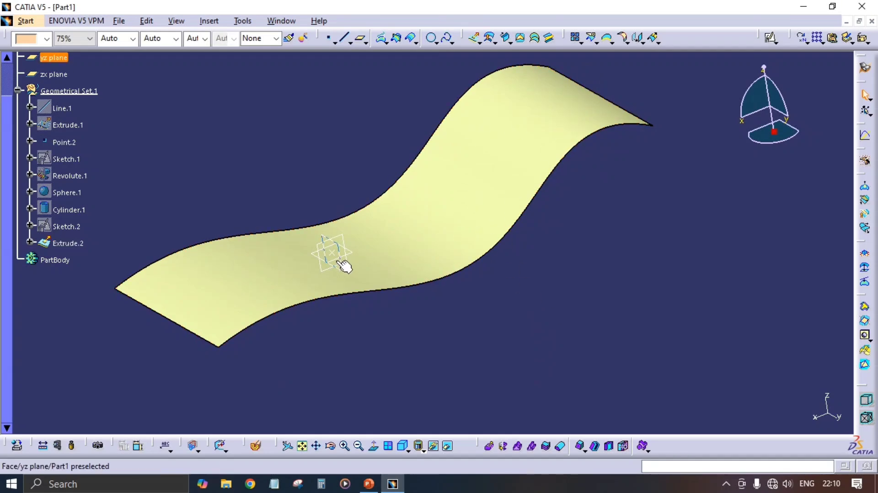
middle_click_drag(415, 237, 423, 262)
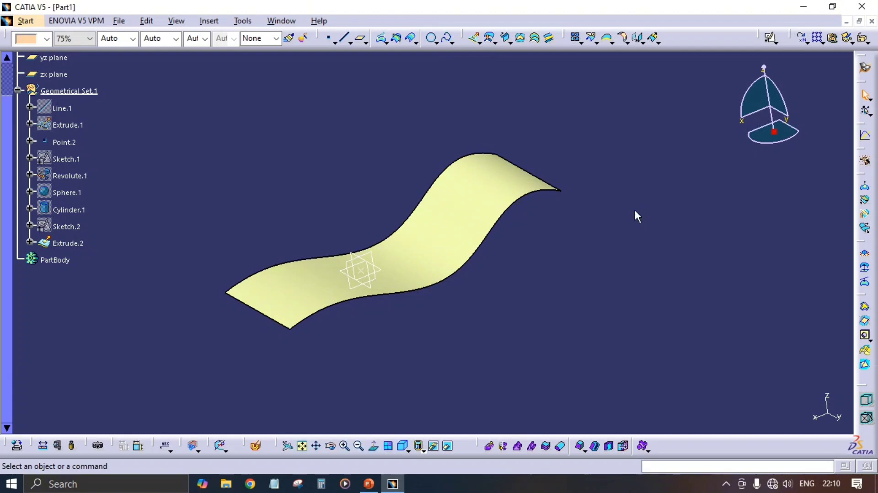
middle_click_drag(447, 306, 484, 276)
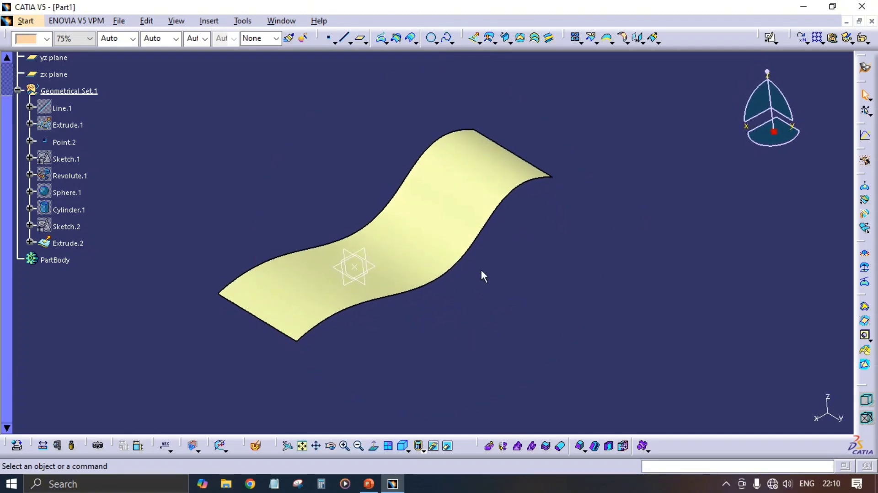
Try to offset the wavy extruded surface by -94 mm.
left_click(489, 44)
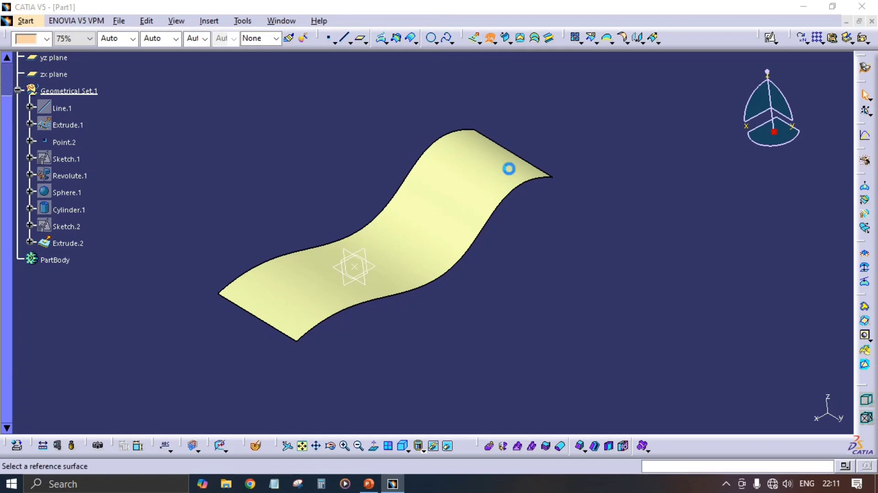
left_click(461, 191)
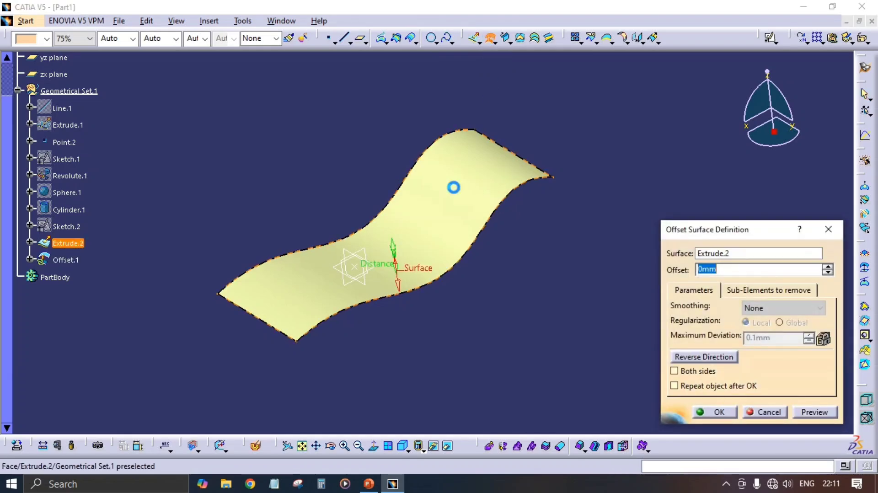
left_click_drag(394, 256, 370, 172)
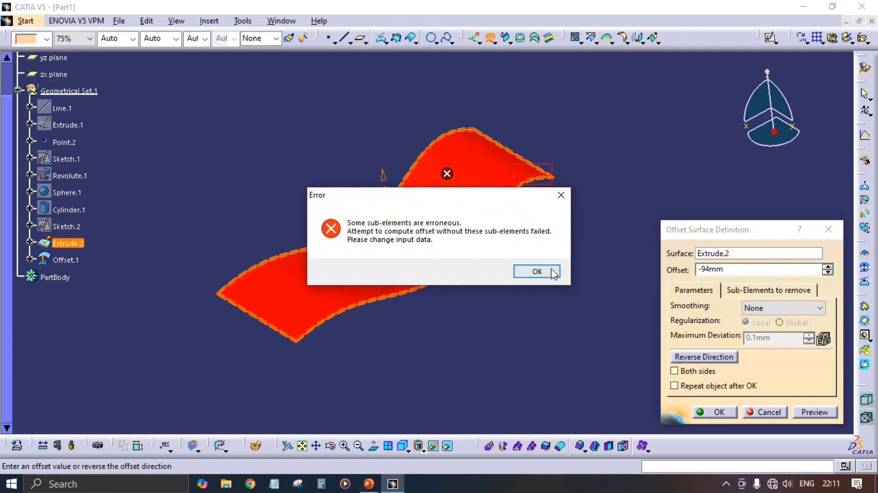
left_click(536, 271)
left_click(751, 413)
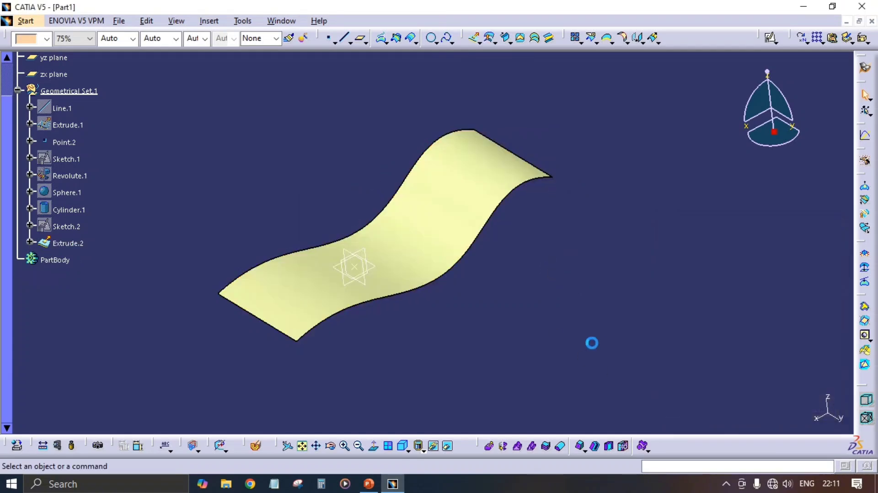
Set up an offset of the wavy extruded surface at 5 mm and preview it.
left_click(489, 38)
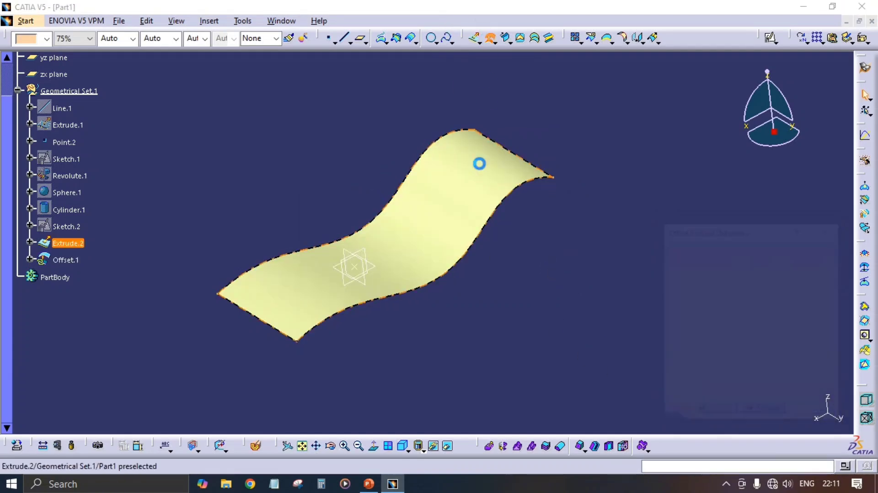
left_click(470, 201)
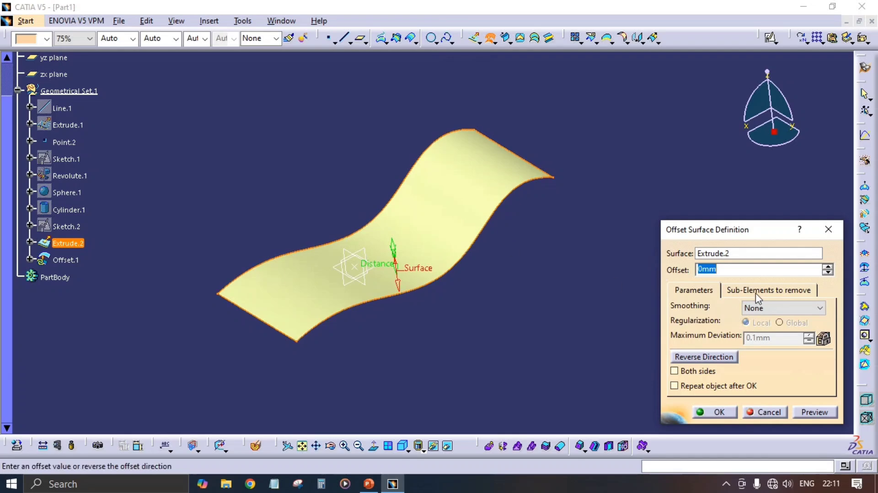
type("5")
left_click(814, 411)
middle_click_drag(468, 283, 424, 236)
Increase the offset distance to 11 mm, preview the result and create the offset surface.
left_click(828, 267)
left_click(828, 267)
left_click(828, 268)
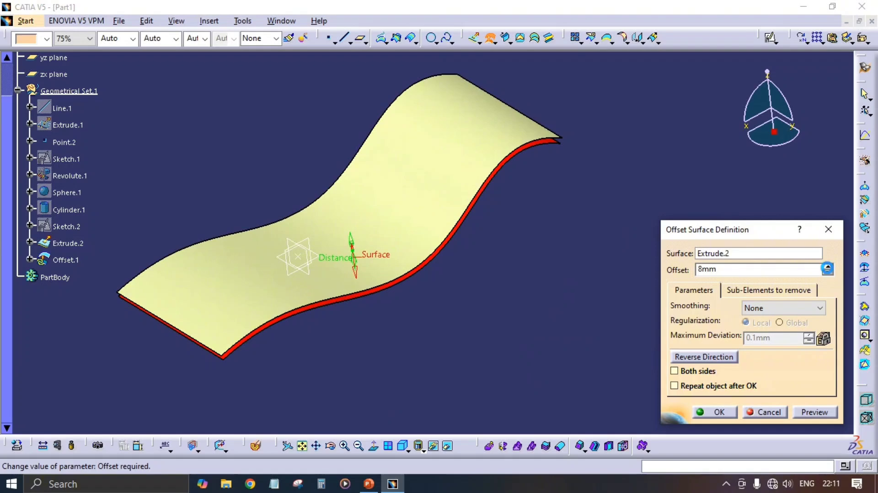
left_click(827, 268)
left_click(827, 267)
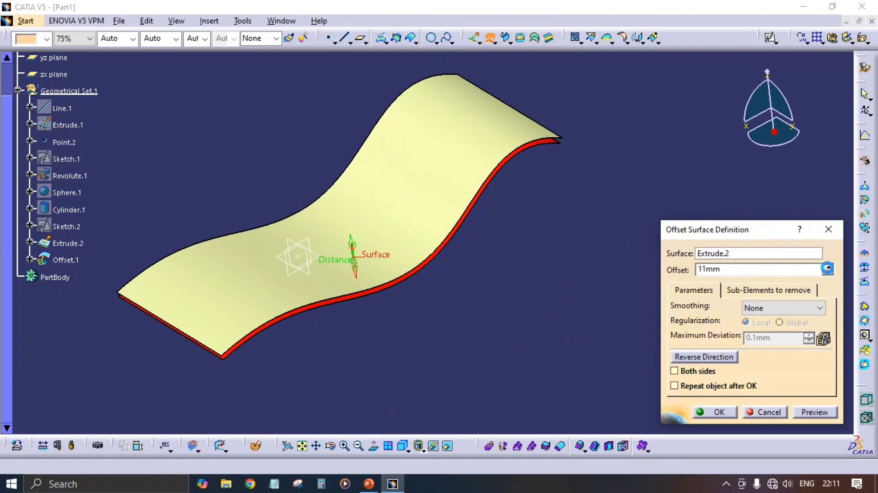
left_click(808, 411)
left_click(719, 412)
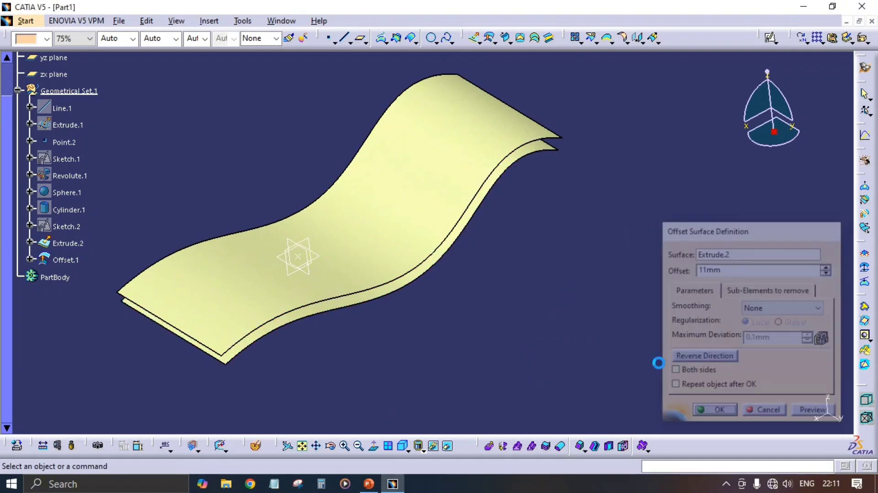
middle_click_drag(596, 275, 562, 270)
middle_click_drag(517, 316, 586, 114)
middle_click_drag(557, 197, 443, 215)
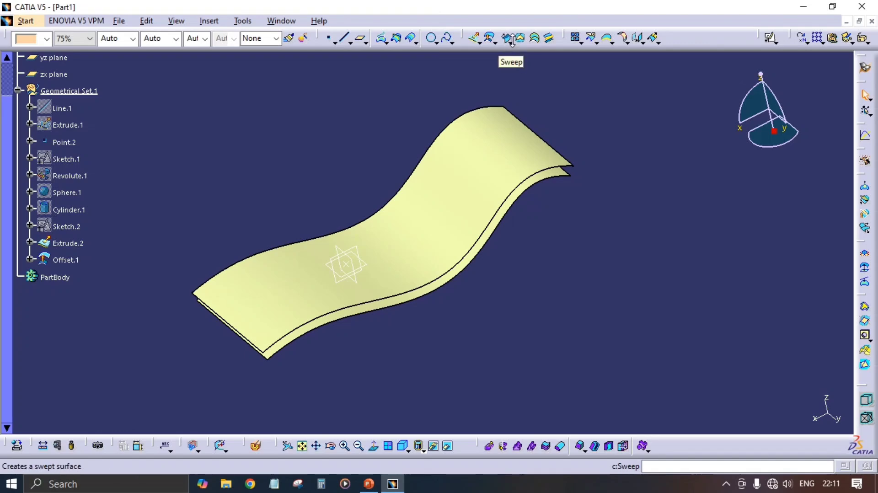
middle_click_drag(539, 125, 540, 107, "ctrl")
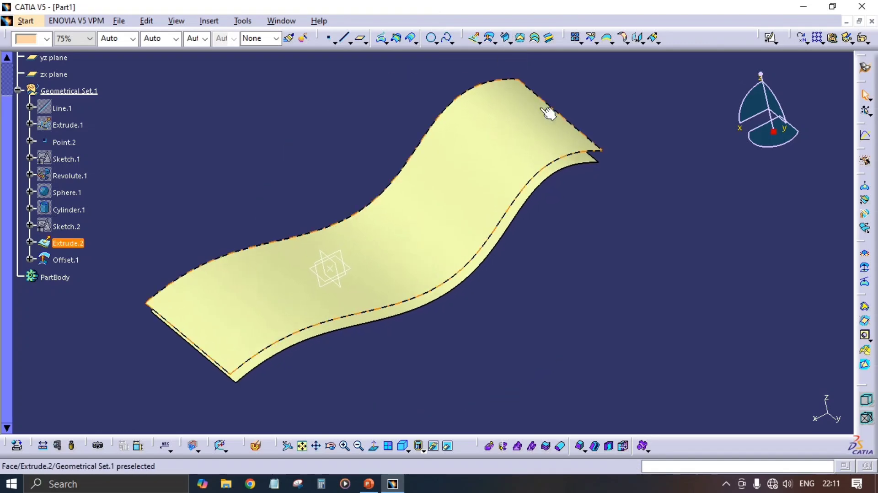
middle_click_drag(486, 125, 471, 106)
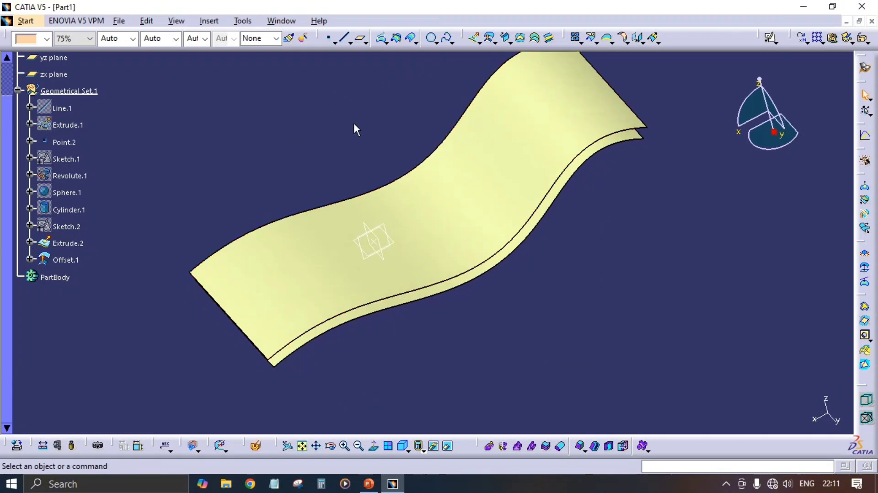
middle_click_drag(516, 158, 552, 201)
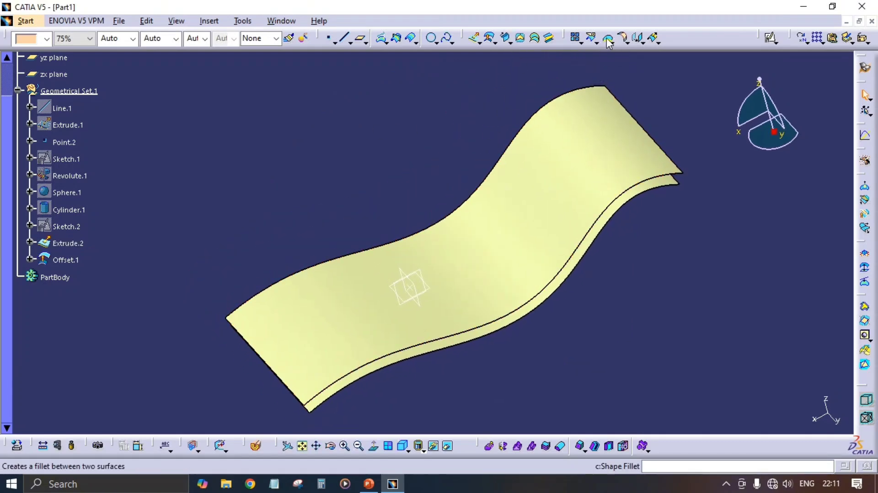
middle_click_drag(564, 197, 545, 177)
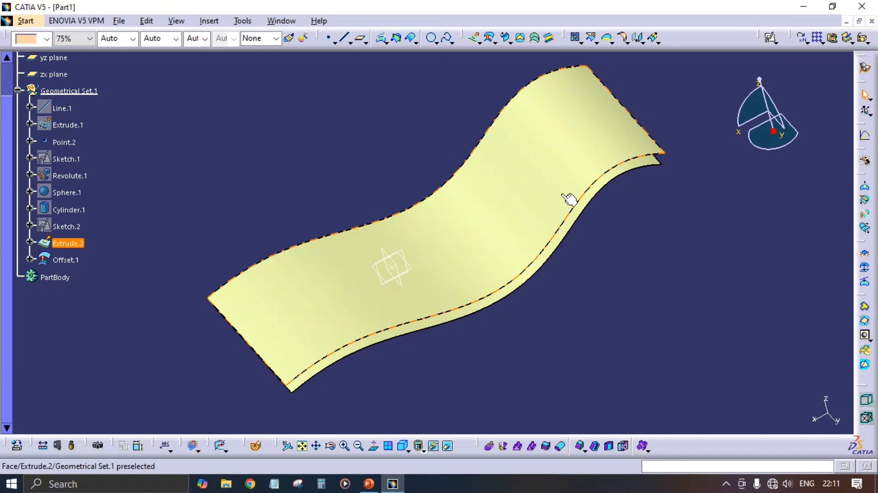
Try a boundary on the upper wavy surface, limited to one long curved edge between its two end vertices.
left_click(608, 41)
left_click(563, 159)
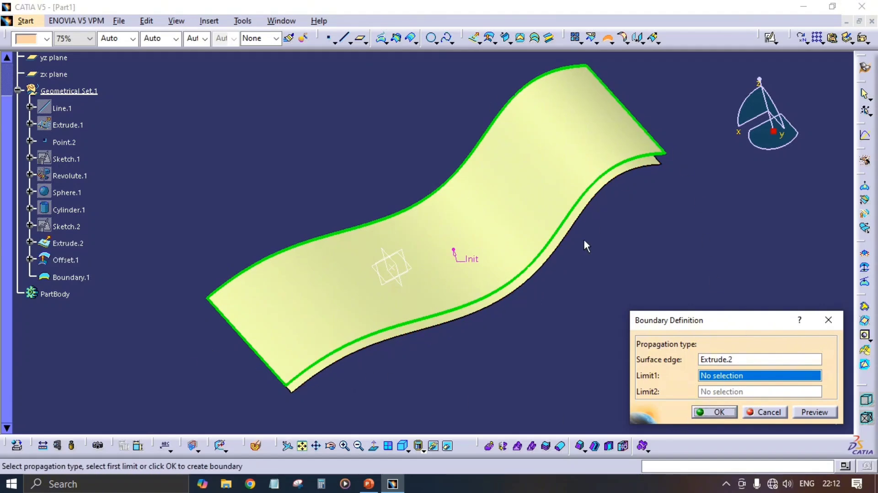
middle_click_drag(507, 350, 525, 304)
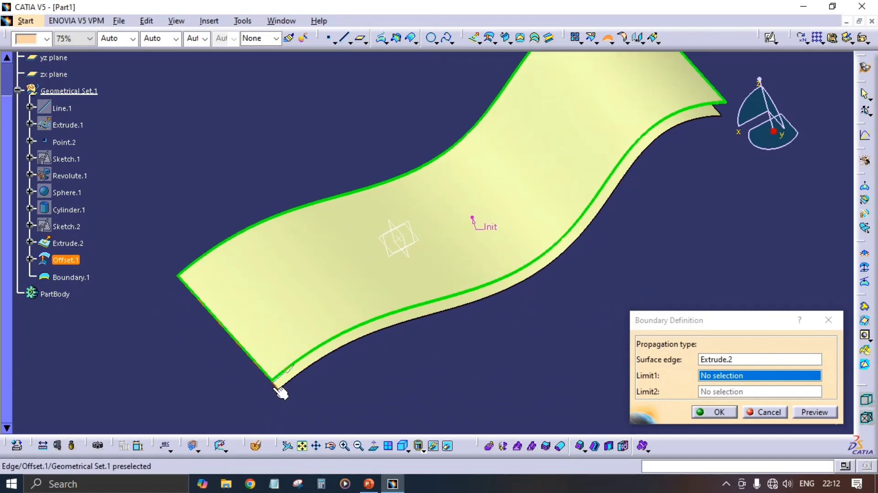
middle_click_drag(281, 382, 327, 356)
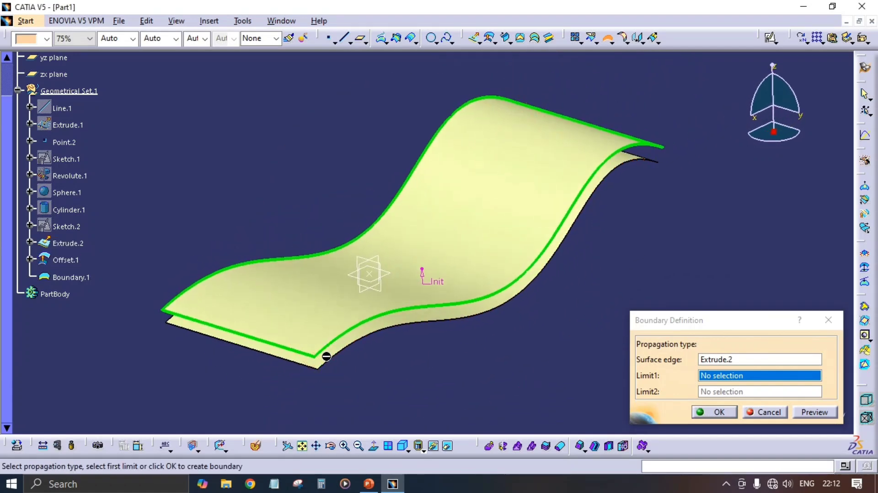
left_click(319, 360)
middle_click_drag(515, 274, 401, 360)
left_click(300, 339)
middle_click_drag(550, 257, 473, 317)
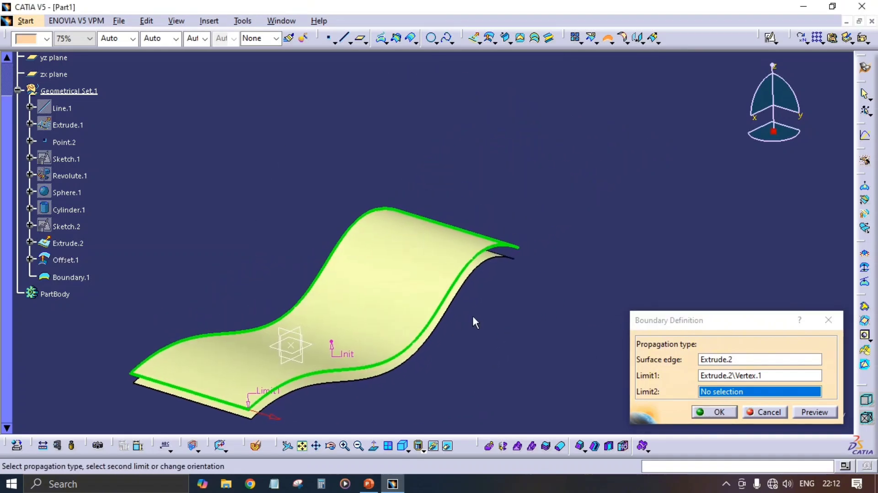
left_click(526, 250)
middle_click_drag(521, 365, 431, 369)
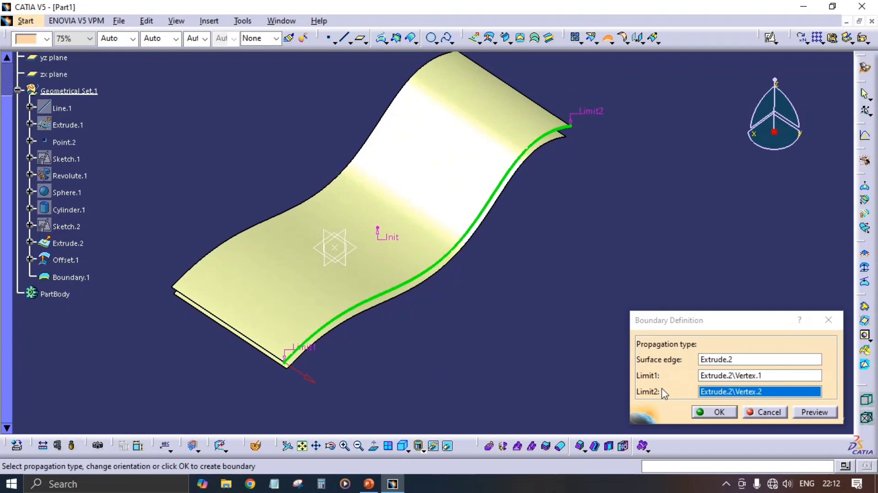
left_click(768, 411)
Extract the full perimeter of the upper wavy surface as a boundary curve with point continuity and no limits.
left_click(608, 41)
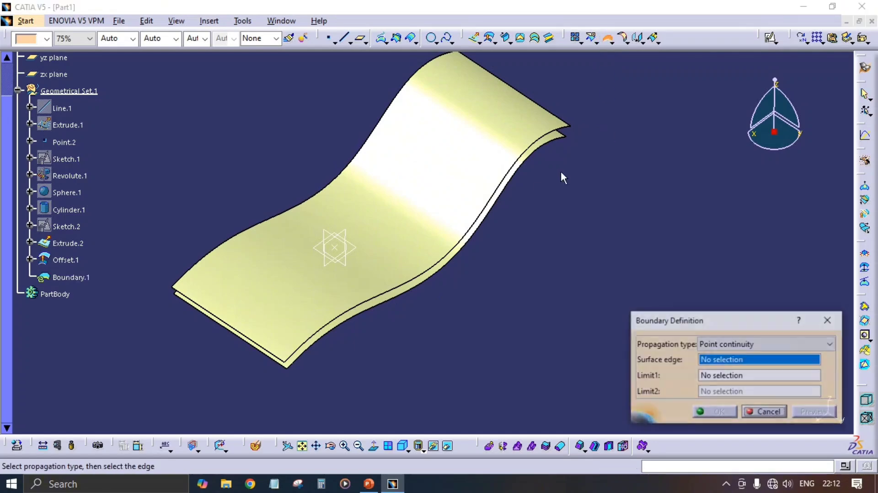
left_click(446, 196)
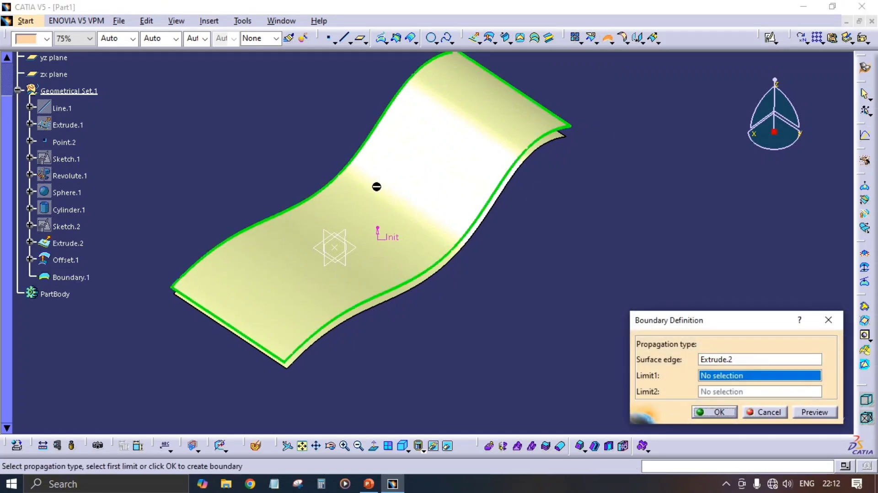
left_click(720, 415)
middle_click_drag(631, 295, 631, 247)
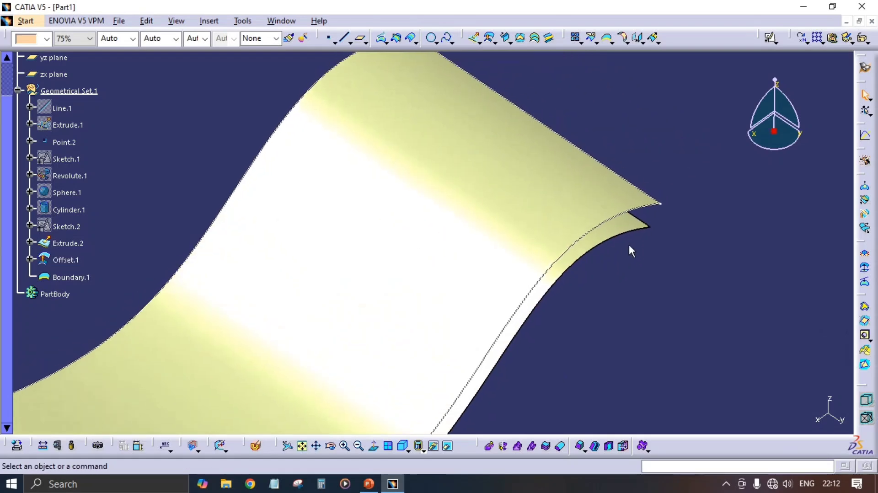
left_click(632, 183)
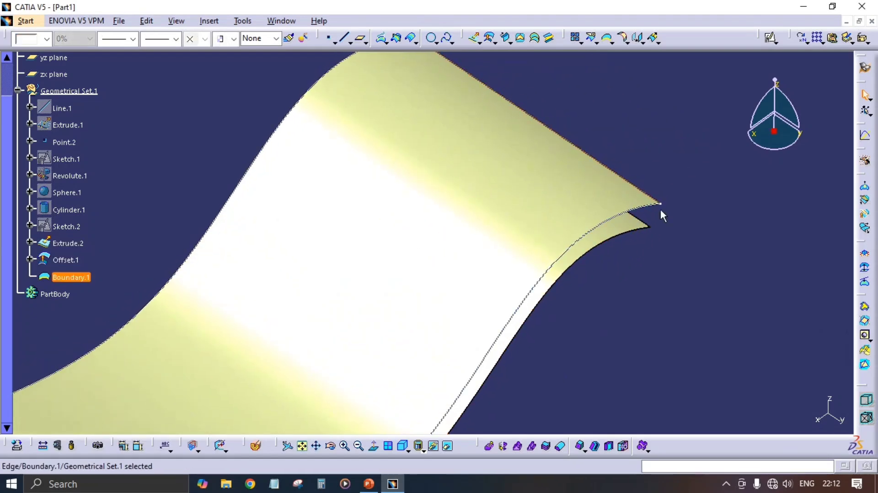
left_click(700, 201)
middle_click_drag(670, 180, 602, 209)
mouse_move(638, 172)
middle_mouse_down()
mouse_move(632, 196)
mouse_move(647, 170)
middle_mouse_up()
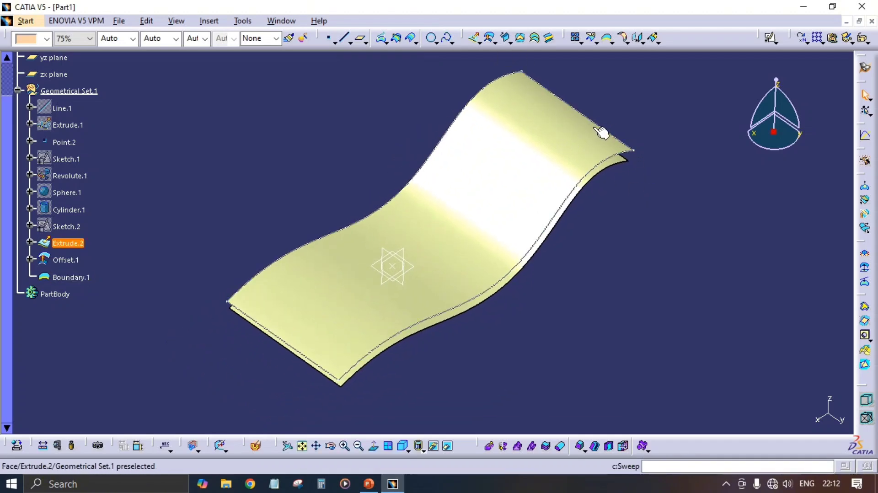
middle_click_drag(608, 216, 564, 224)
middle_click_drag(629, 225, 599, 242)
middle_click_drag(601, 167, 590, 202)
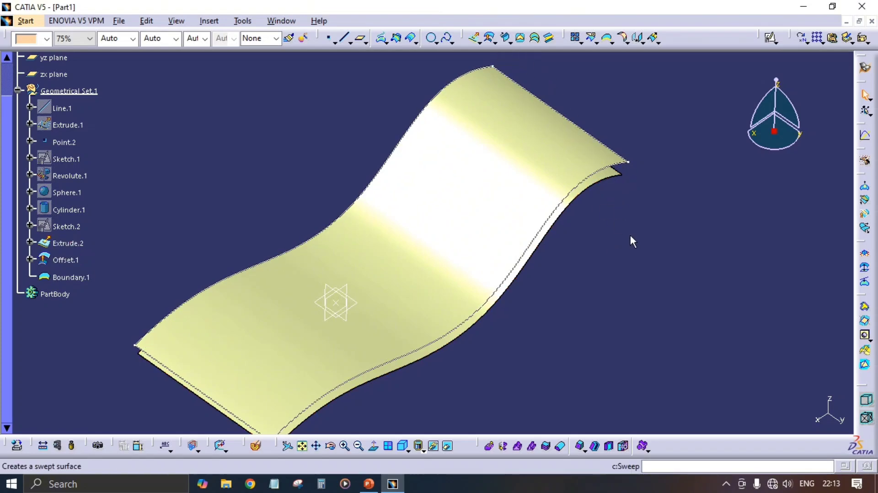
middle_click_drag(610, 120, 607, 145, "ctrl")
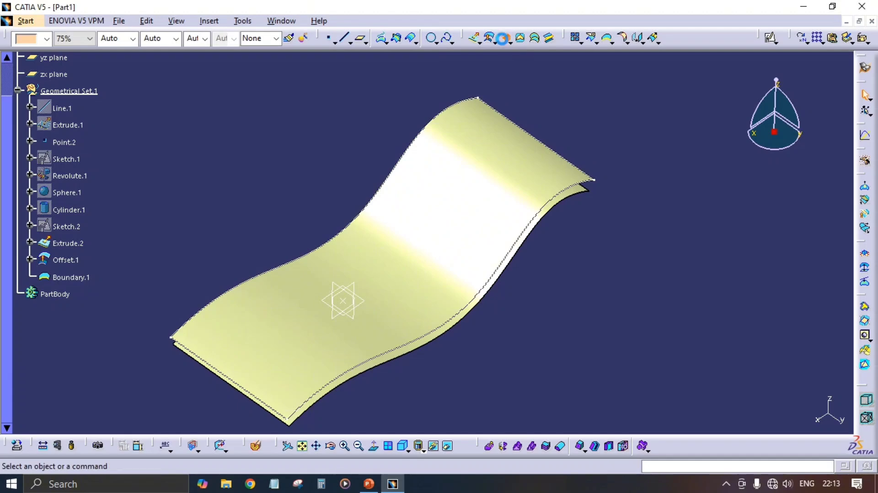
left_click(505, 38)
middle_click_drag(493, 228, 372, 233)
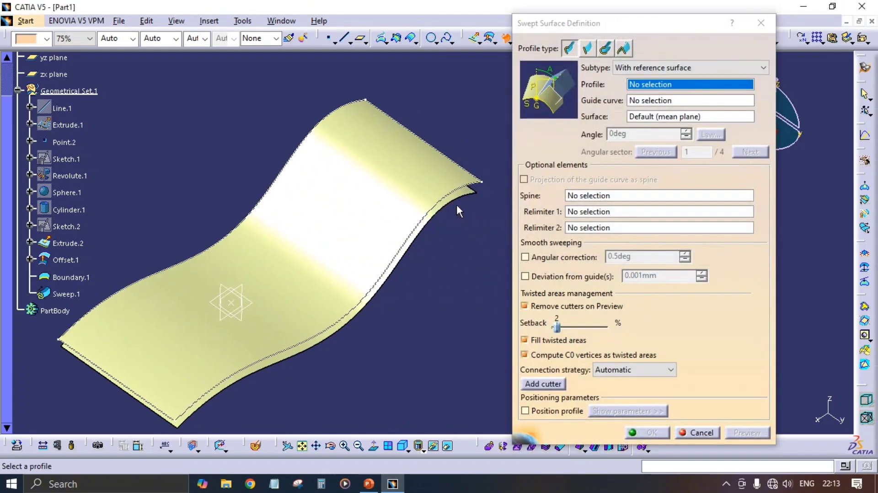
left_click(475, 182)
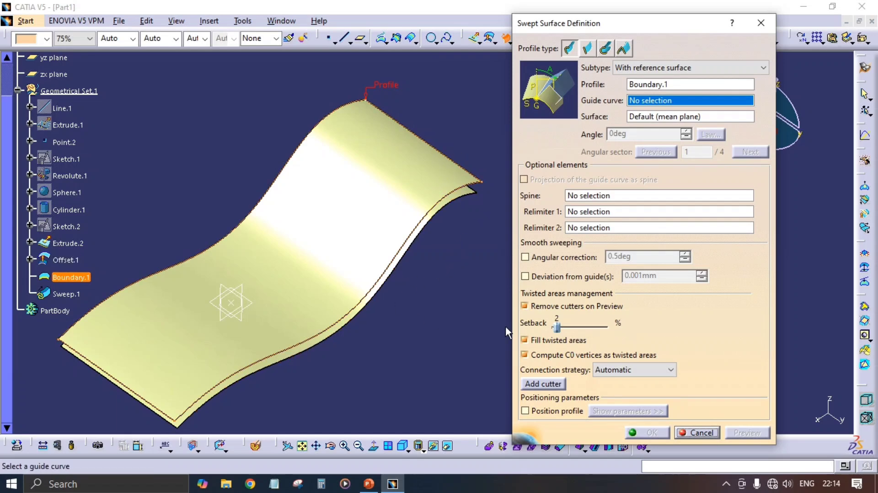
left_click(696, 432)
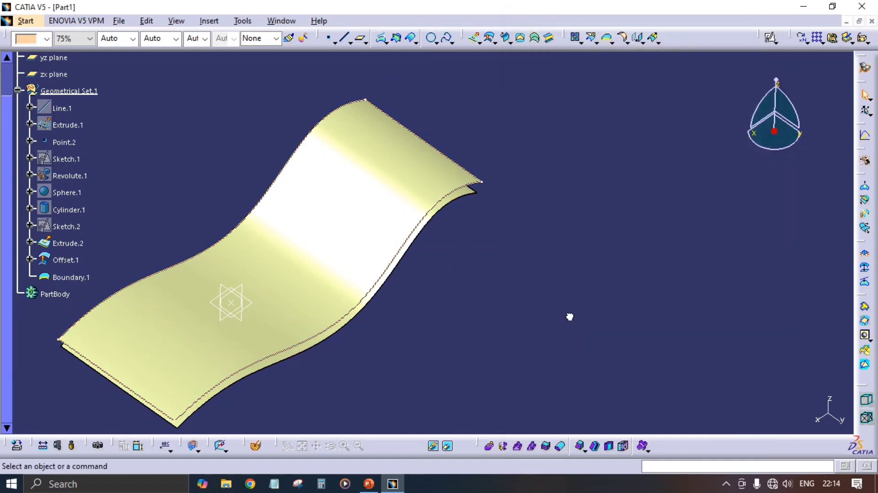
Set up a line-profile sweep with reference surface, using the boundary curve as guide and the upper wavy surface as reference.
left_click(503, 36)
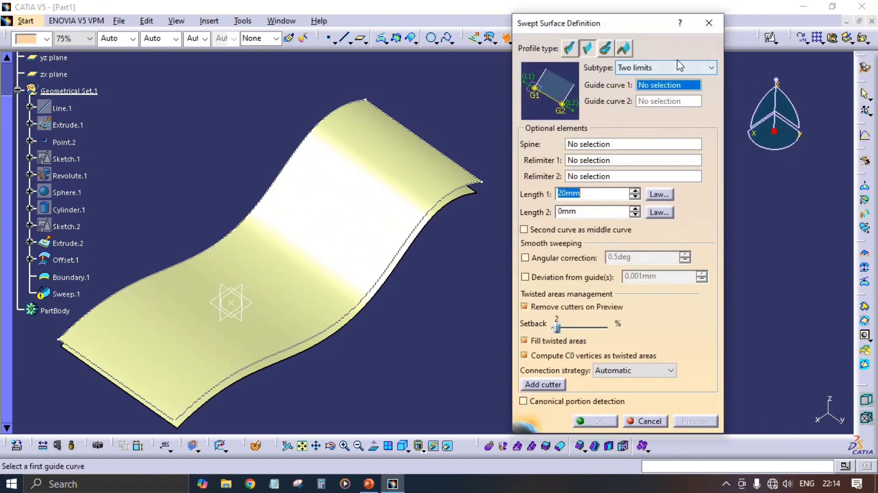
left_click(656, 66)
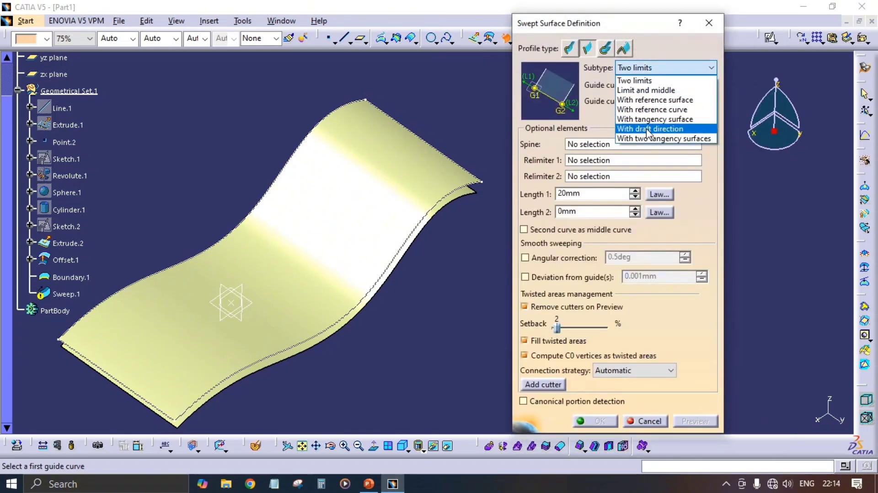
left_click(660, 100)
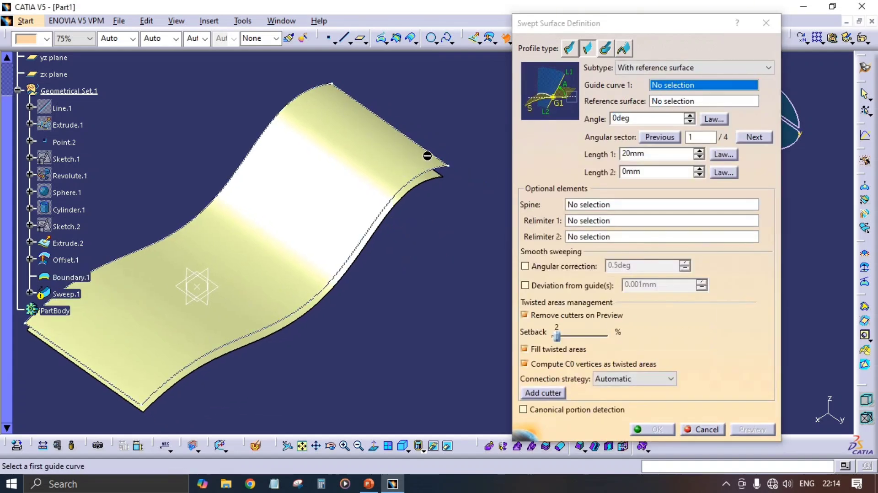
left_click(437, 157)
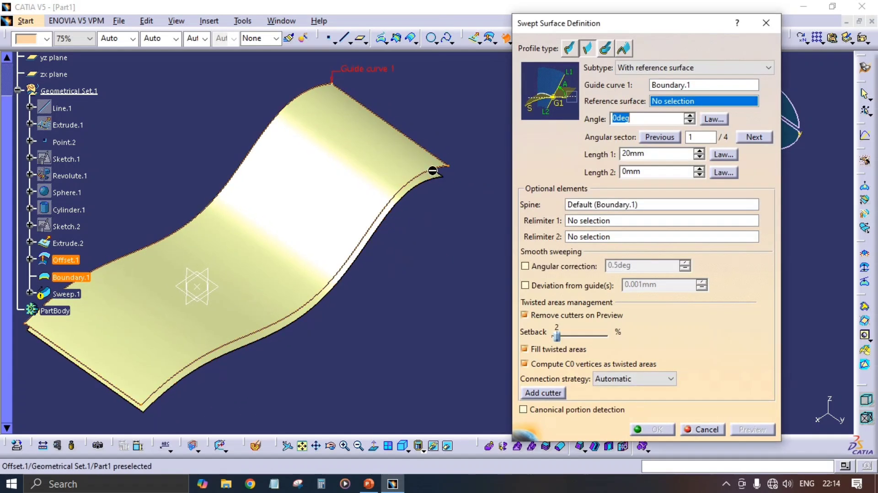
left_click(406, 157)
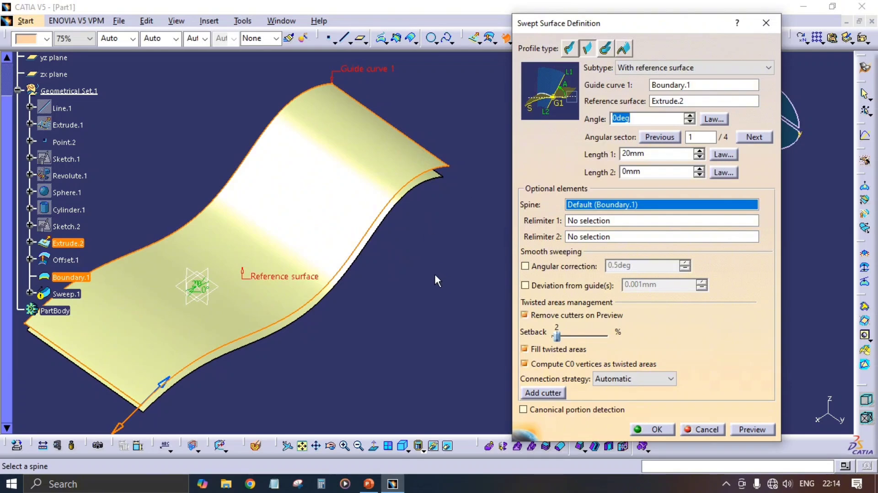
Set the sweep angle to 30 degrees and preview the swept surface around the perimeter.
middle_click_drag(435, 275, 404, 230)
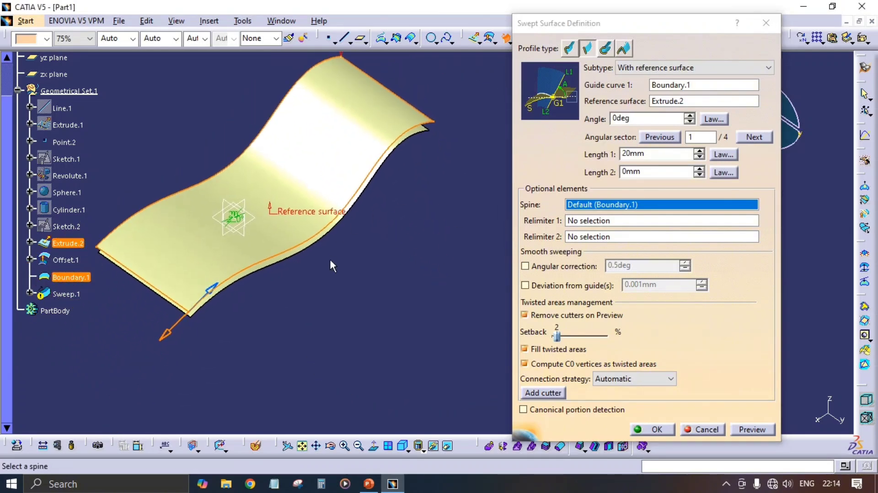
middle_click_drag(332, 265, 434, 261)
middle_click_drag(212, 294, 231, 343)
middle_click_drag(435, 270, 404, 256)
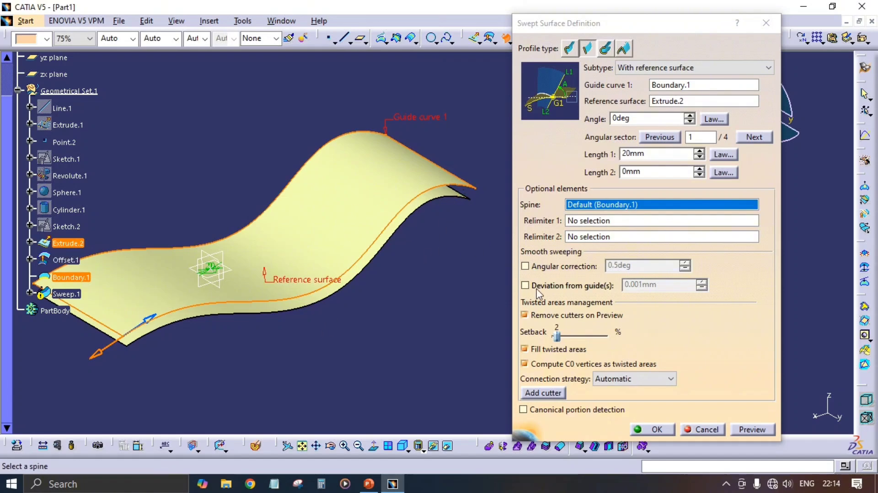
left_click(665, 122)
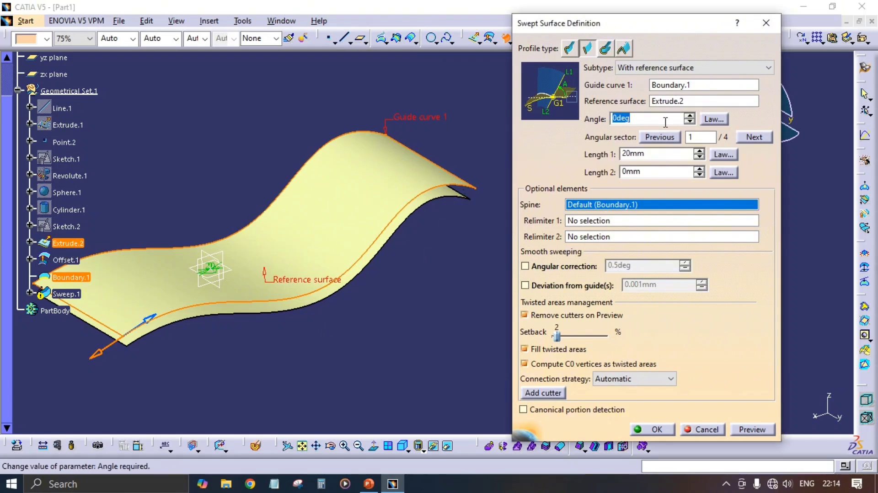
left_click(751, 430)
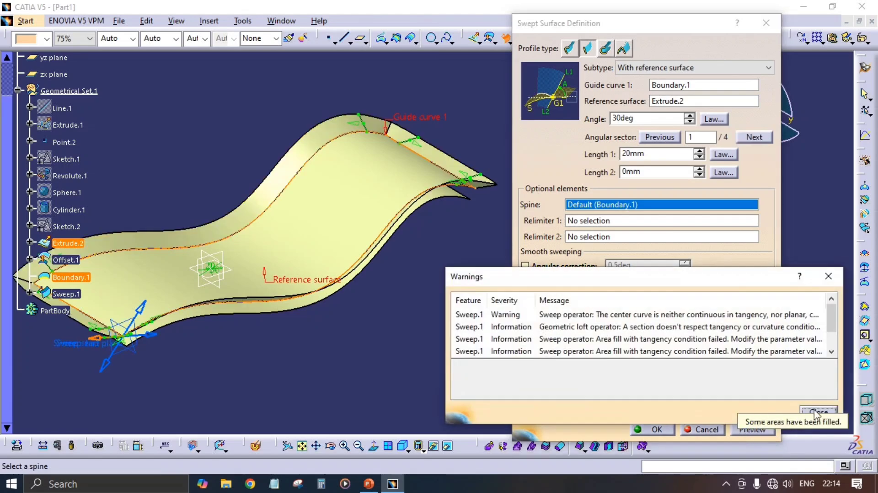
left_click(816, 412)
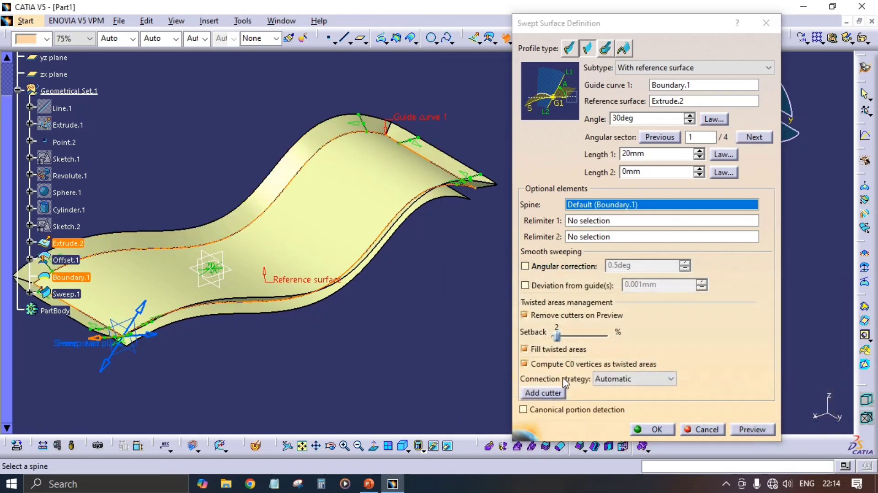
Switch the sweep to angular sector 2 and preview it.
middle_click_drag(168, 357, 209, 340)
left_click(144, 359)
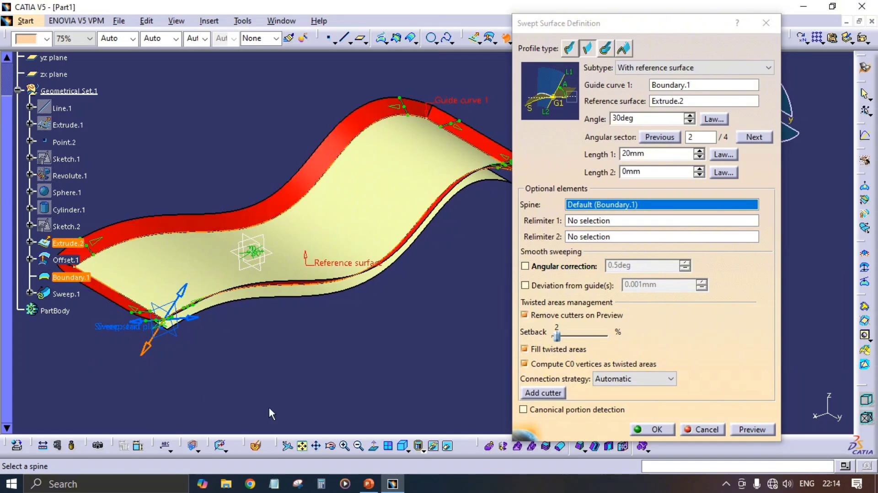
left_click(746, 430)
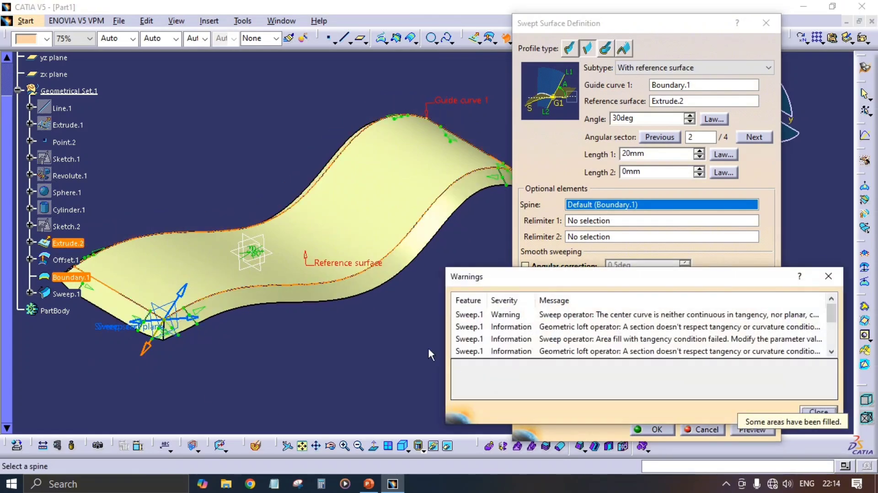
left_click(817, 410)
middle_click_drag(501, 316, 362, 311)
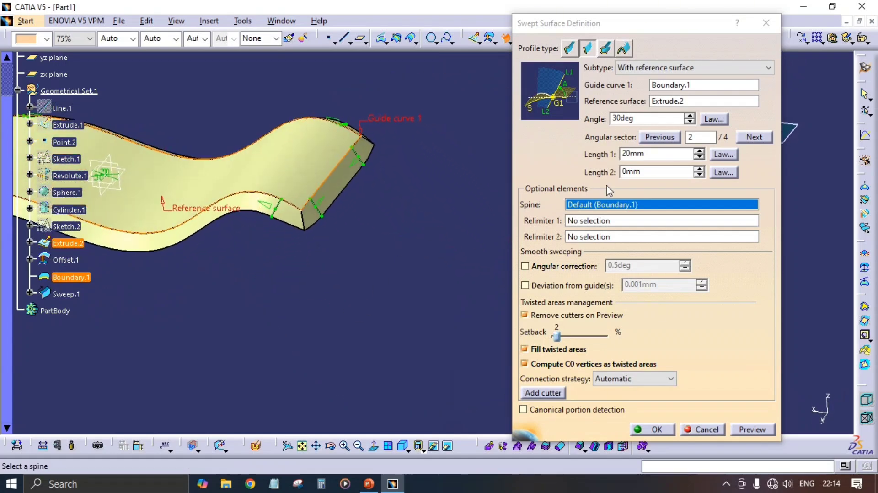
Set the sweep angle to 80 degrees, preview the result and create the swept surface.
left_click(690, 117)
left_click(690, 117)
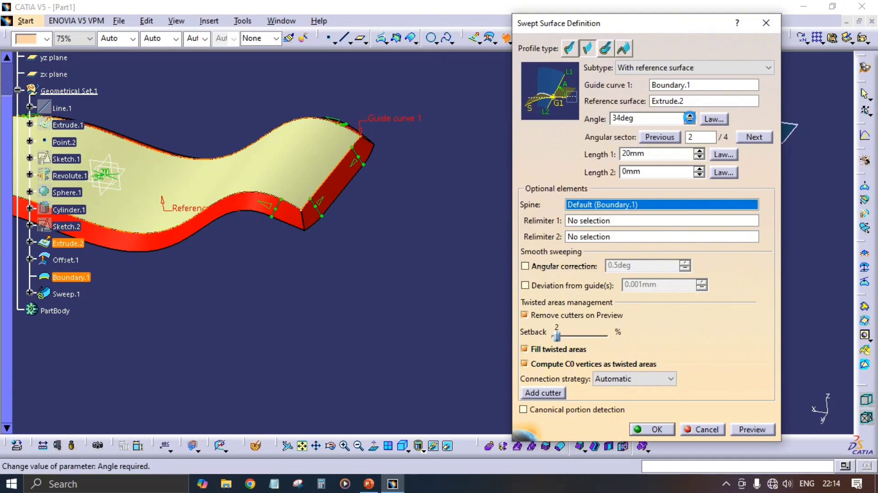
left_click_drag(614, 118, 503, 140)
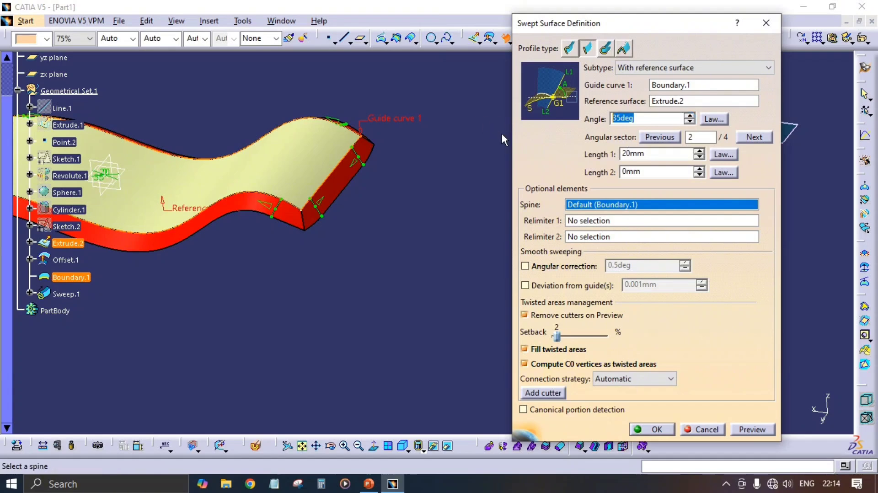
left_click(745, 430)
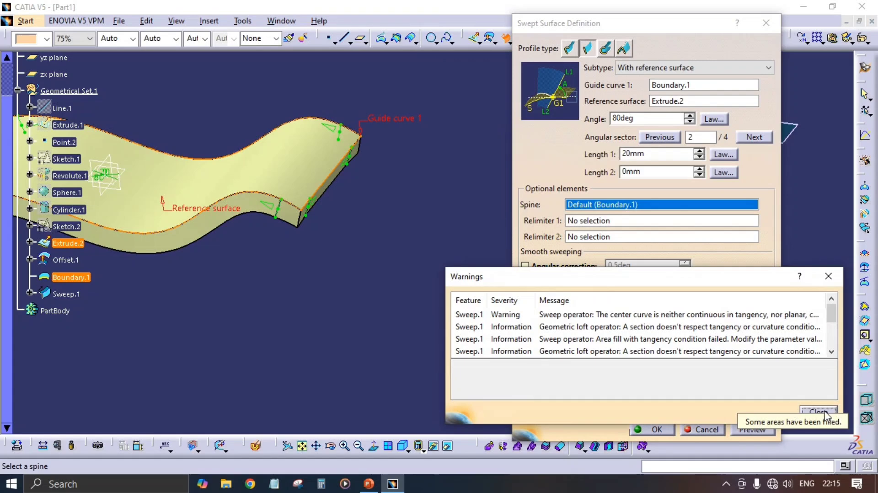
left_click(826, 414)
mouse_move(404, 231)
middle_mouse_down()
mouse_move(415, 271)
mouse_move(384, 189)
mouse_move(395, 132)
mouse_move(297, 229)
mouse_move(251, 308)
mouse_move(390, 284)
mouse_move(255, 260)
mouse_move(334, 320)
middle_mouse_up()
left_click(656, 430)
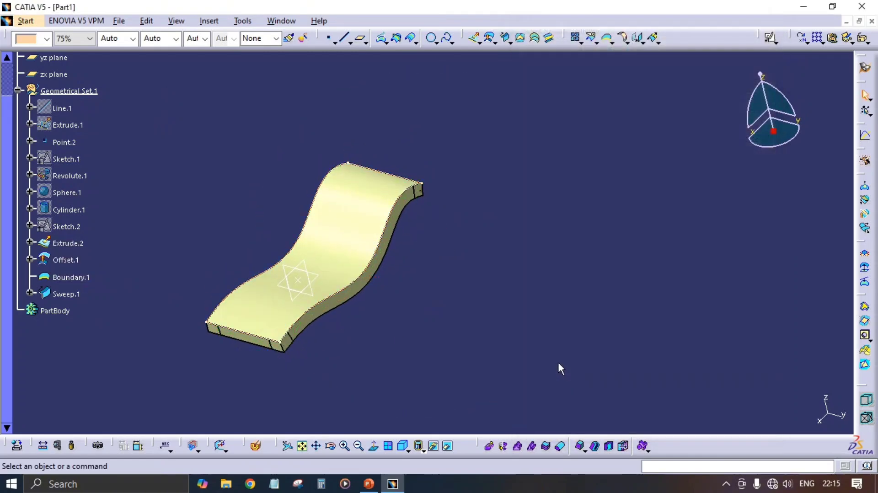
middle_click_drag(524, 288, 619, 292)
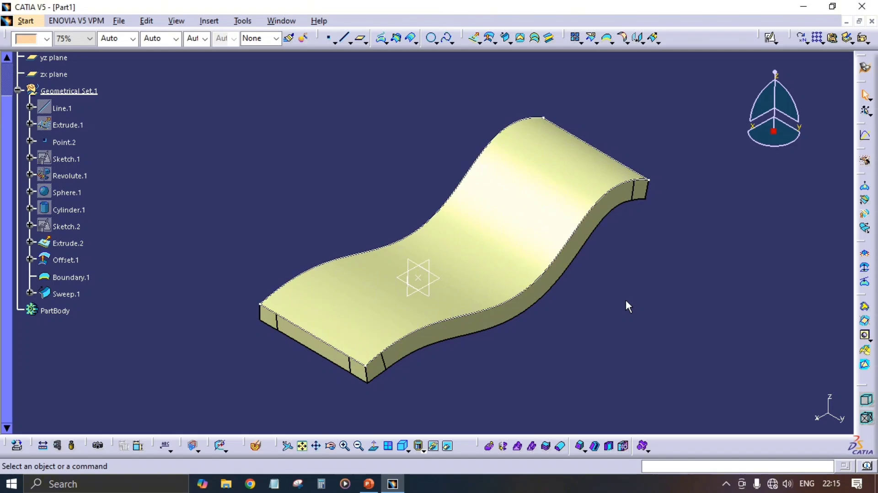
middle_click_drag(627, 289, 569, 294)
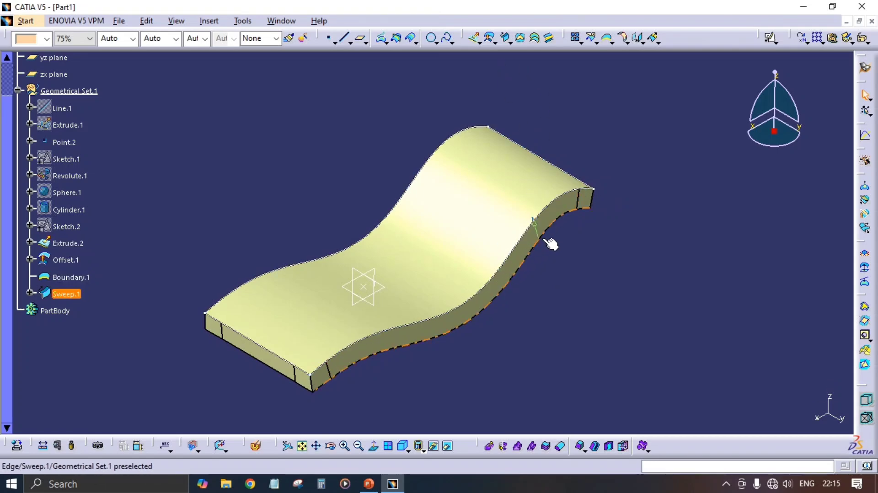
middle_click_drag(553, 243, 533, 256)
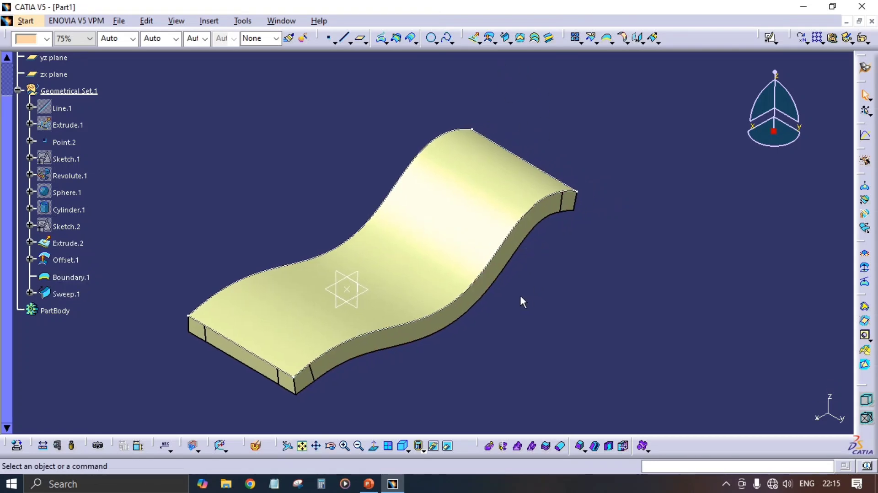
middle_click_drag(520, 296, 503, 302)
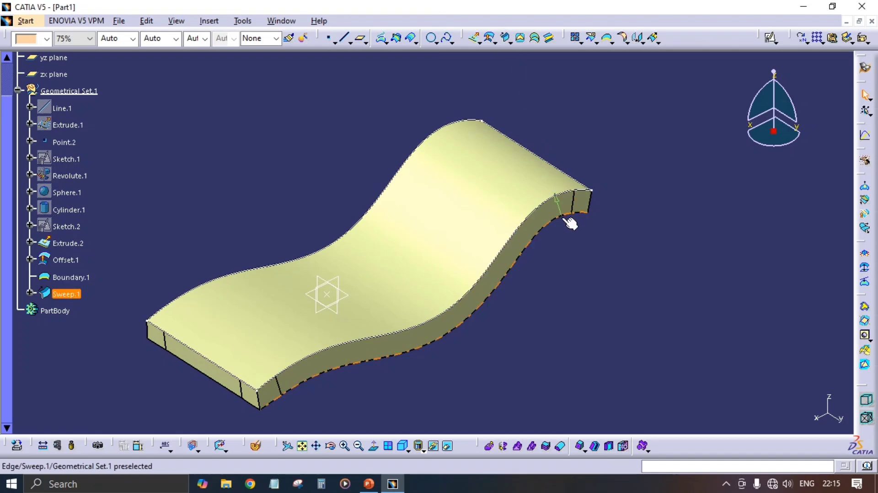
middle_click_drag(568, 303, 572, 299)
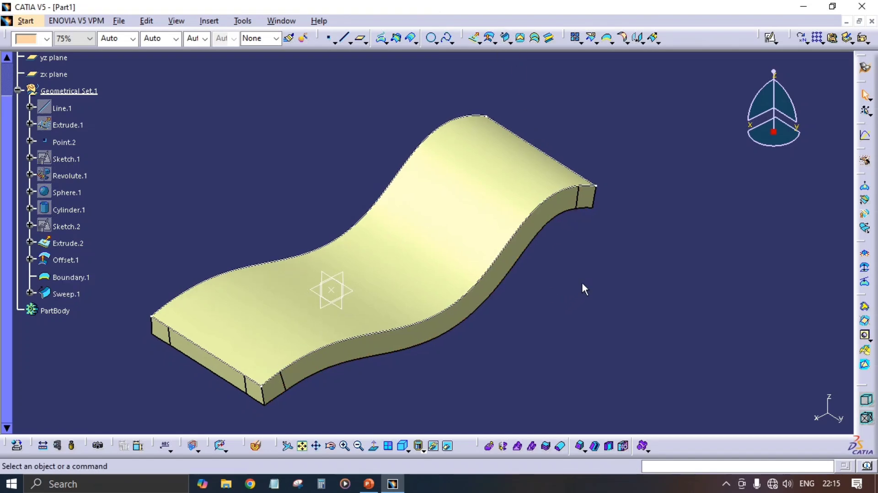
middle_click_drag(577, 269, 601, 253, "ctrl")
middle_click_drag(601, 253, 582, 196)
middle_click_drag(582, 196, 623, 144)
middle_click_drag(627, 220, 610, 255)
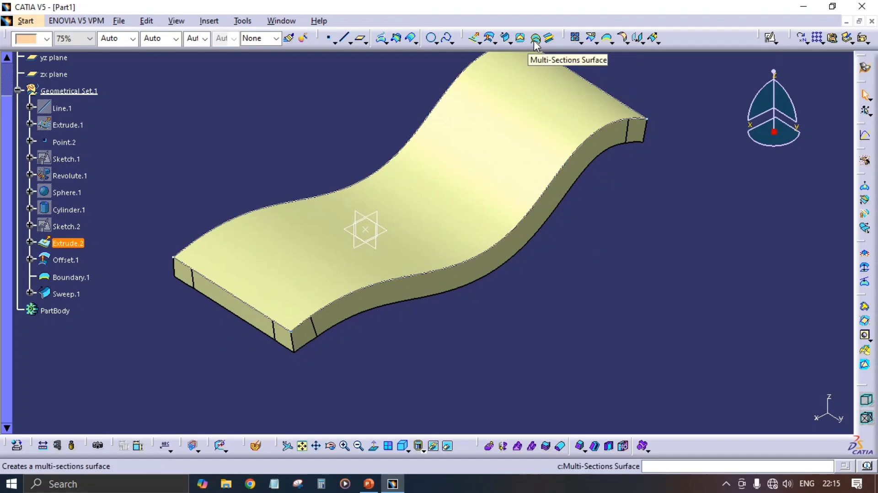
middle_click_drag(521, 137, 513, 166)
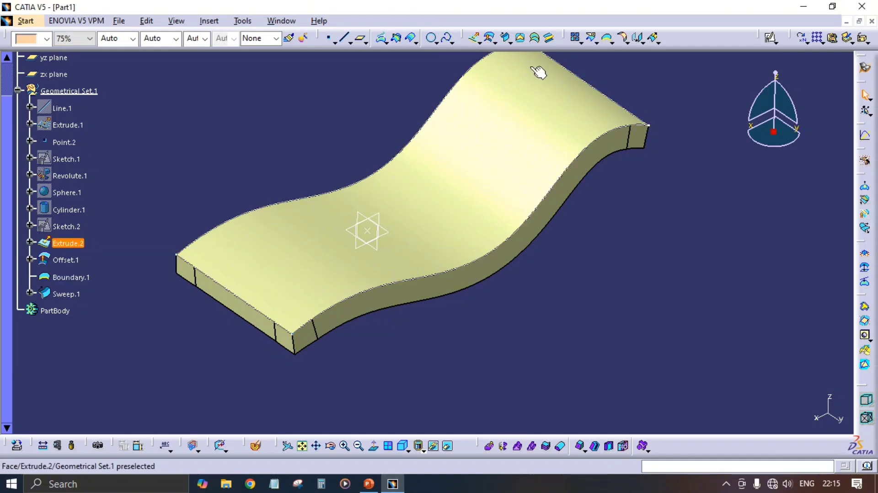
mouse_move(564, 193)
middle_mouse_down()
mouse_move(541, 189)
mouse_move(569, 194)
middle_mouse_up()
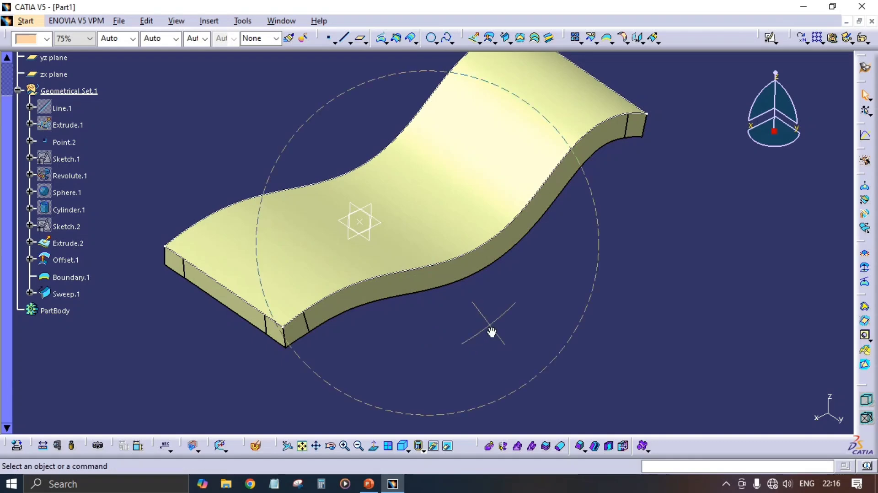
Hide the swept side surface and the boundary curve it was built on.
middle_click_drag(492, 332, 529, 312)
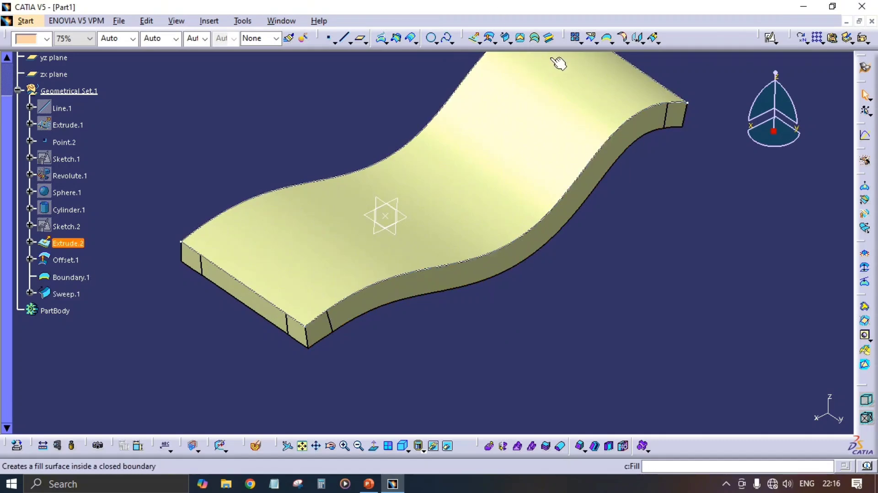
middle_click_drag(532, 190, 488, 189)
middle_click_drag(496, 242, 503, 271)
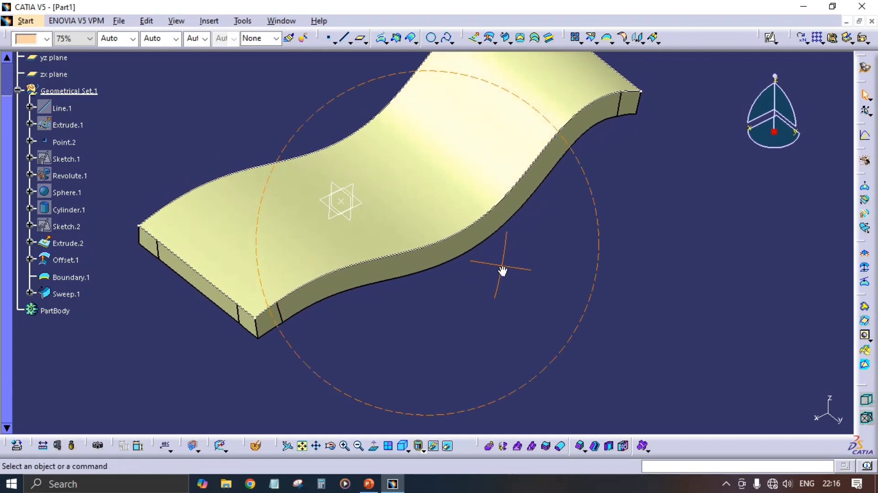
middle_click_drag(566, 232, 549, 252)
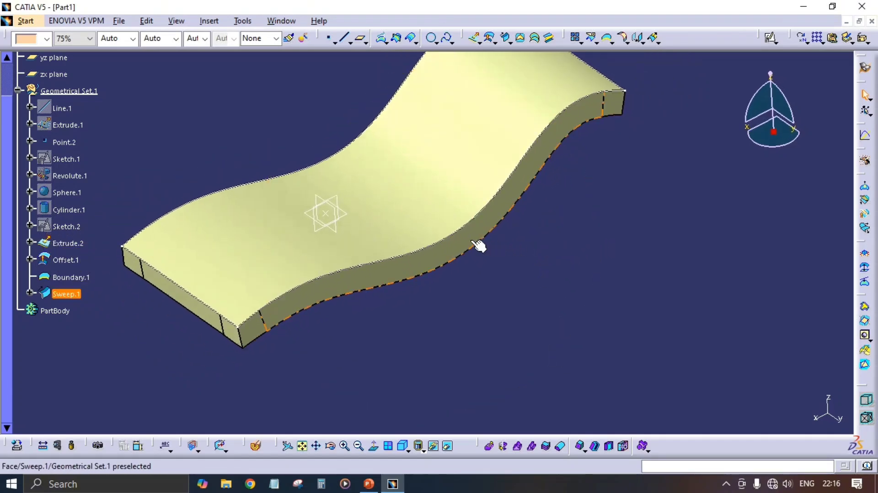
left_click(67, 295)
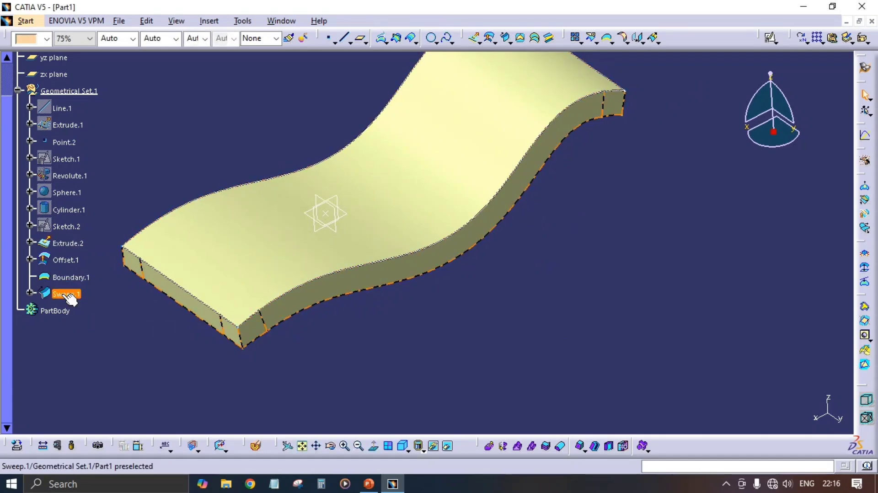
key("h")
middle_click_drag(402, 271, 418, 231, "ctrl")
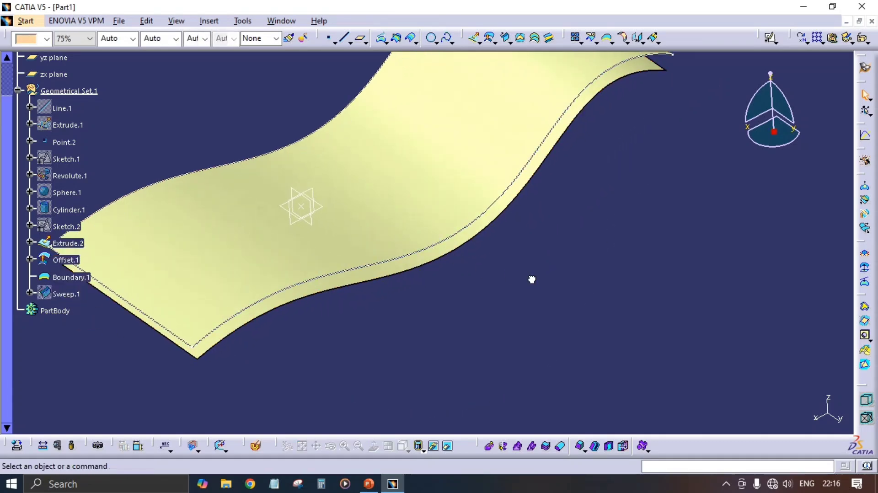
left_click(414, 261)
key("h")
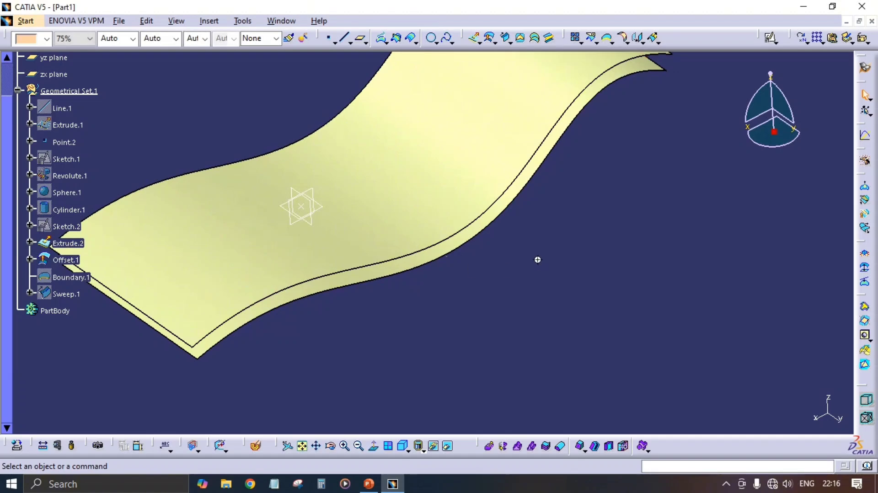
Edit the offset surface and set its offset distance to 25 mm.
middle_click_drag(538, 259, 578, 214, "ctrl")
middle_click_drag(650, 115, 640, 127)
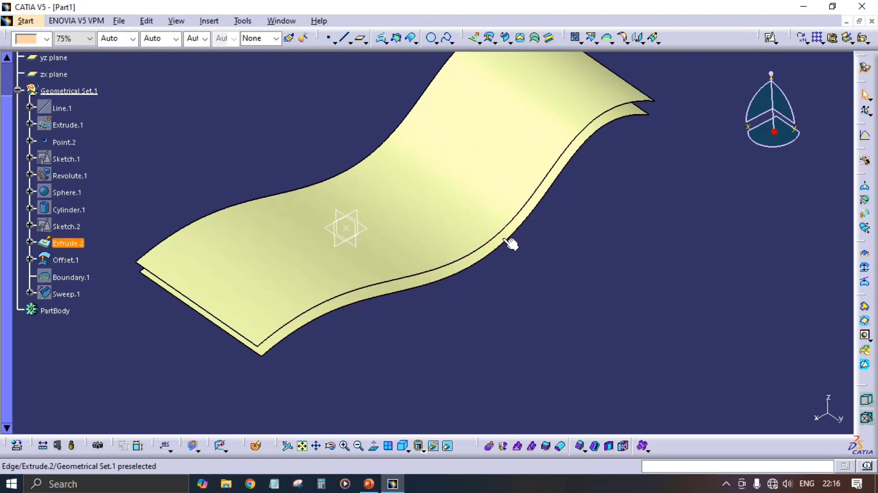
double_click(62, 259)
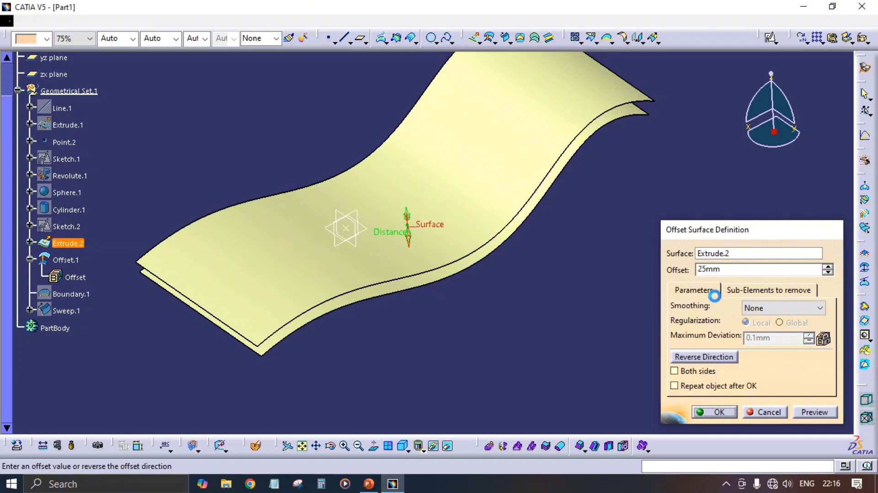
key("Return")
Examine the gap between the upper wavy surface and its offset surface from several angles.
middle_click_drag(569, 280, 500, 290)
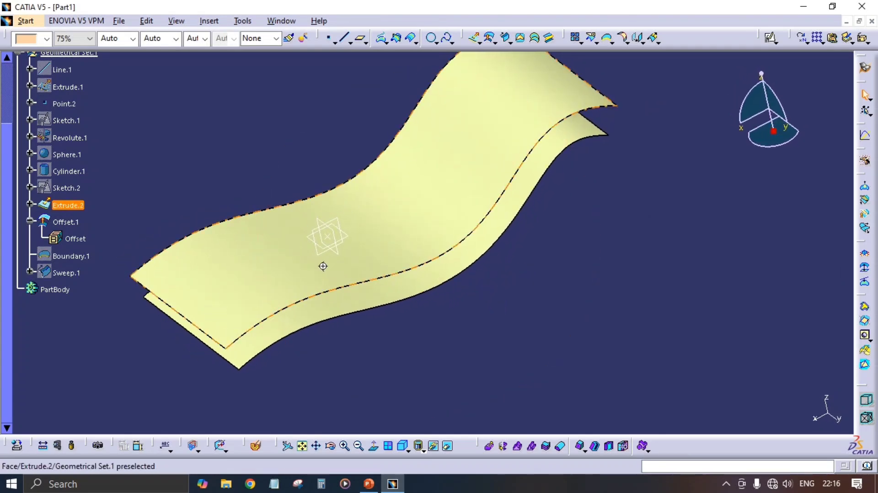
middle_click_drag(323, 263, 563, 260)
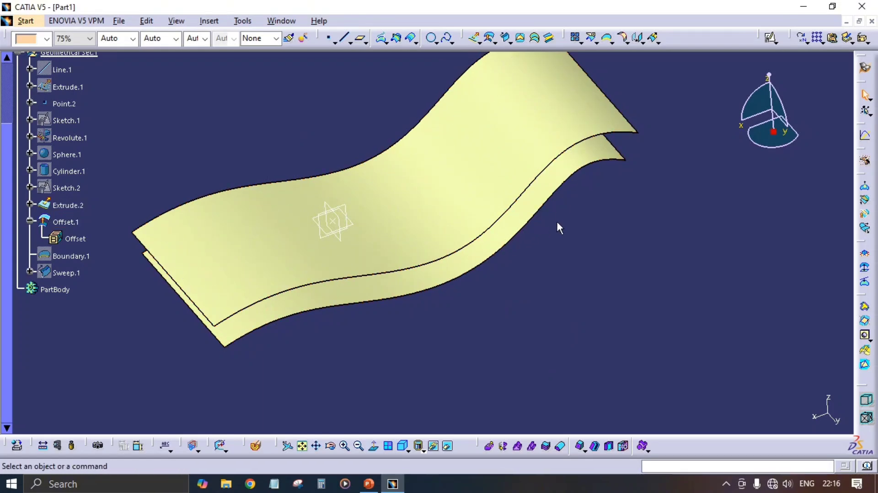
middle_click_drag(549, 225, 549, 214)
mouse_move(374, 255)
middle_mouse_down()
mouse_move(384, 254)
mouse_move(376, 265)
middle_mouse_up()
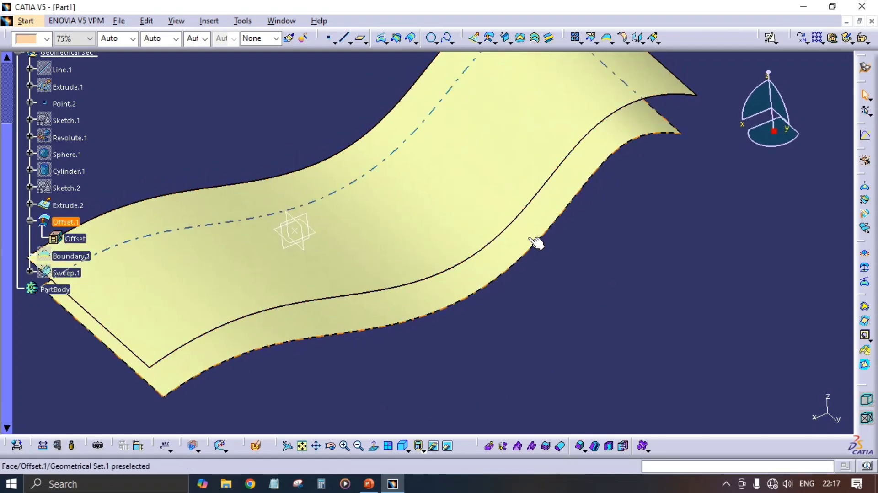
middle_click_drag(517, 215, 504, 256)
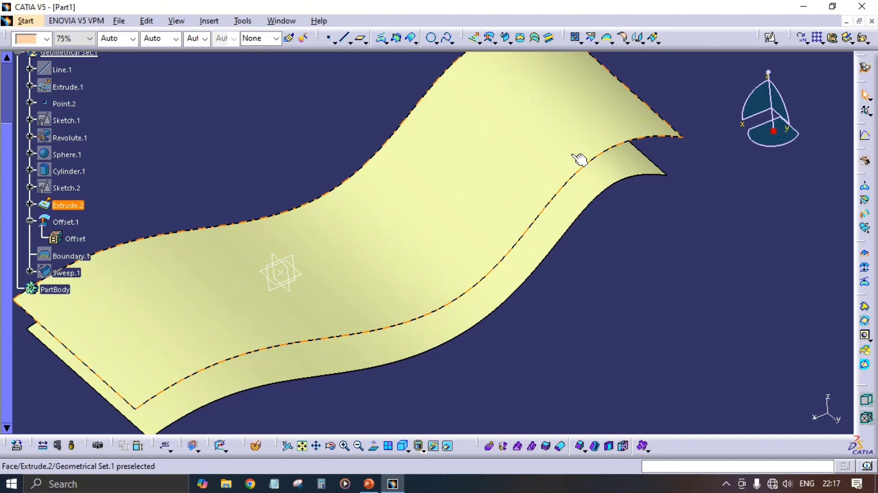
middle_click_drag(582, 221, 562, 266)
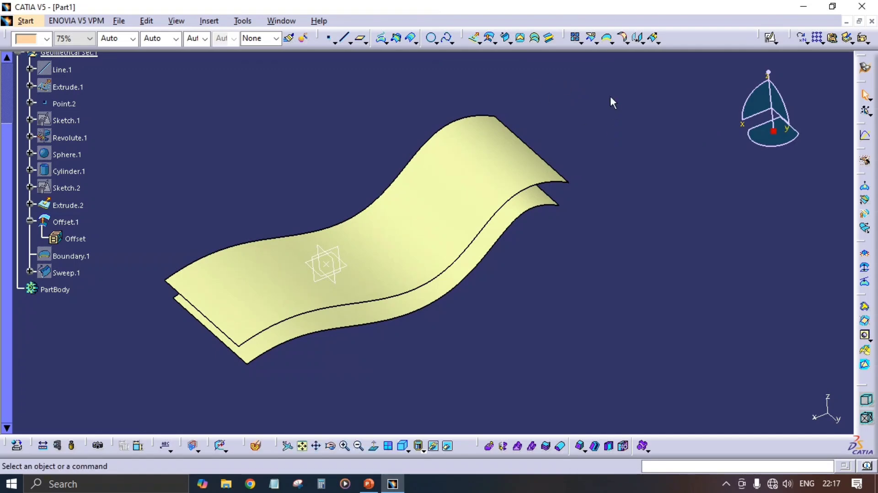
middle_click_drag(548, 173, 577, 134)
middle_click_drag(567, 188, 562, 156, "ctrl")
middle_click_drag(679, 158, 628, 199)
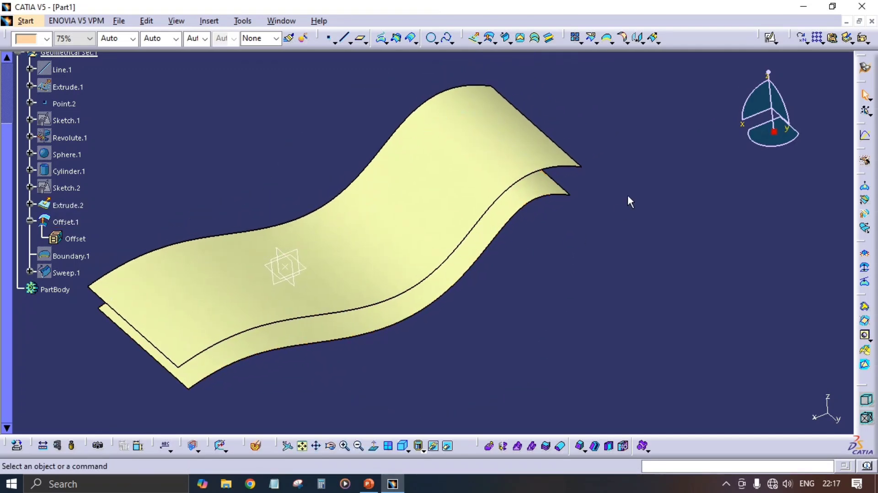
Extract the complete boundary curves of the upper wavy surface and of the offset surface with point continuity propagation.
left_click(608, 40)
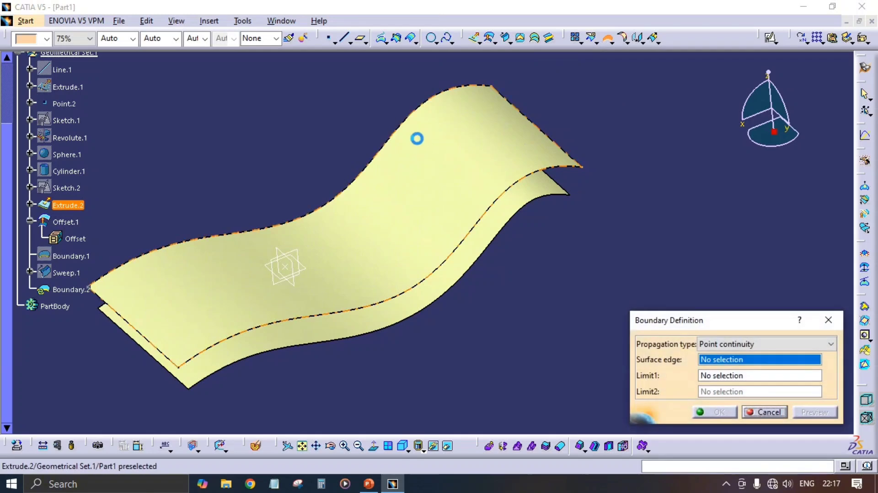
left_click(370, 225)
left_click(713, 412)
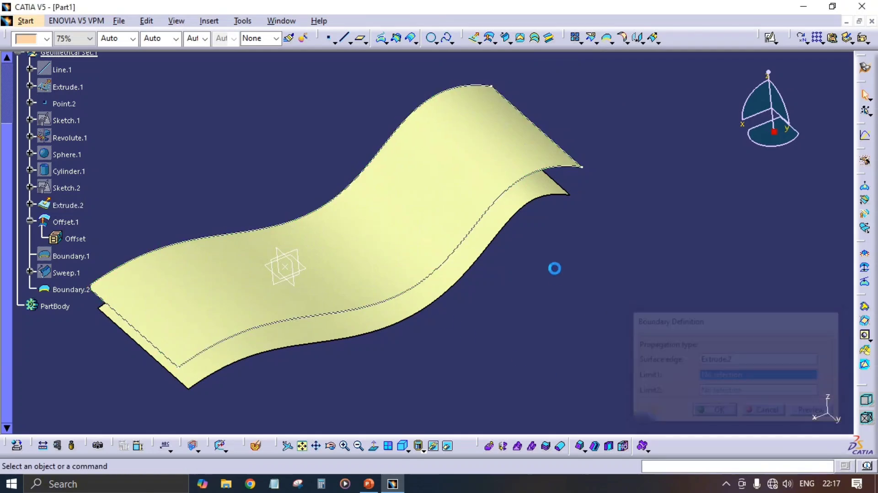
left_click(608, 40)
left_click(528, 195)
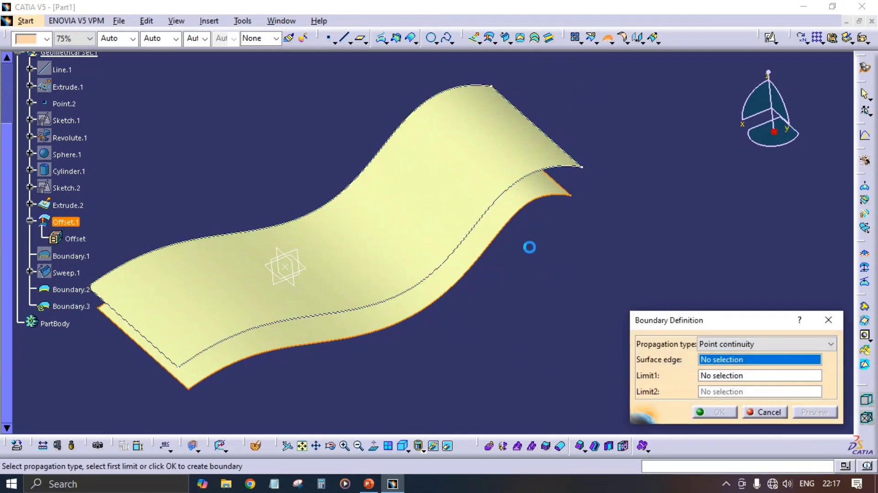
left_click(724, 414)
Set up a multi-sections surface using the upper and lower boundary curves as sections and preview it.
middle_click_drag(601, 319, 682, 301)
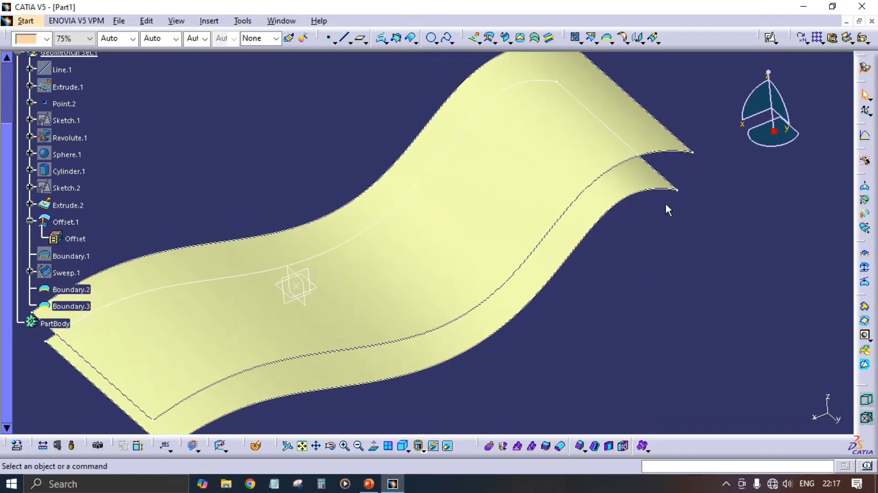
middle_click_drag(675, 188, 612, 298)
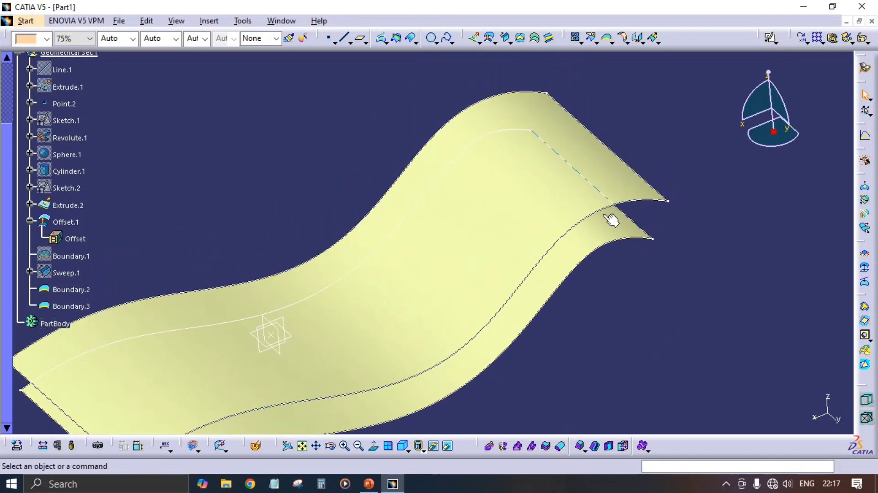
middle_click_drag(694, 270, 653, 260)
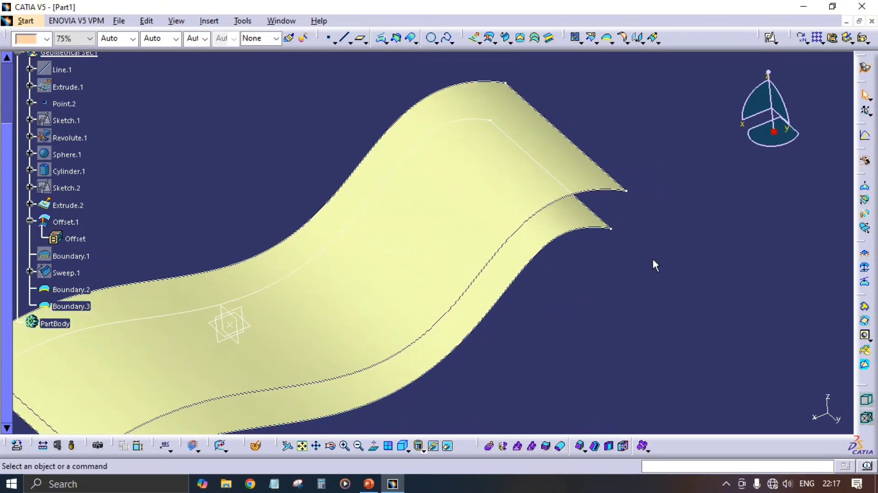
left_click(535, 38)
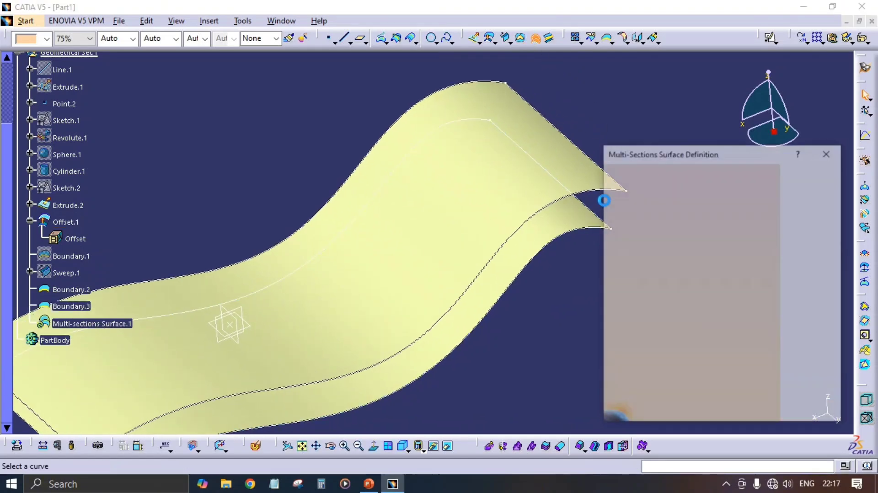
middle_click_drag(539, 220, 464, 228)
left_click(538, 199)
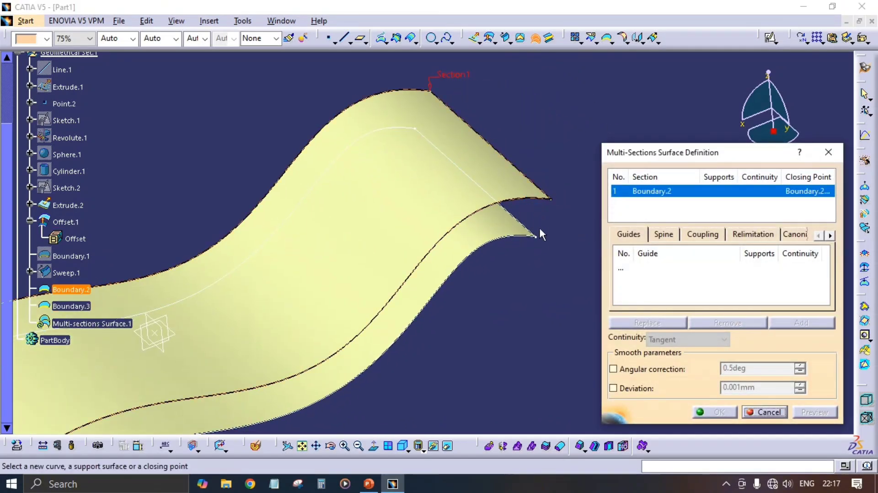
left_click(530, 240)
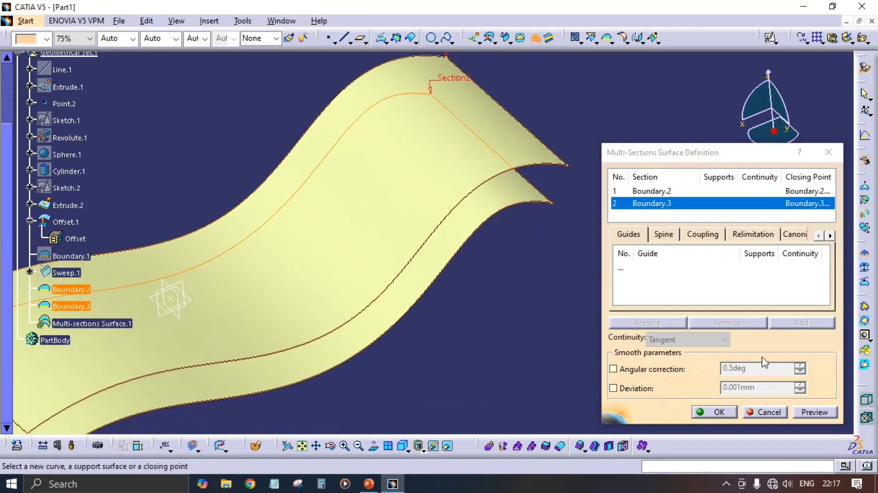
left_click(805, 411)
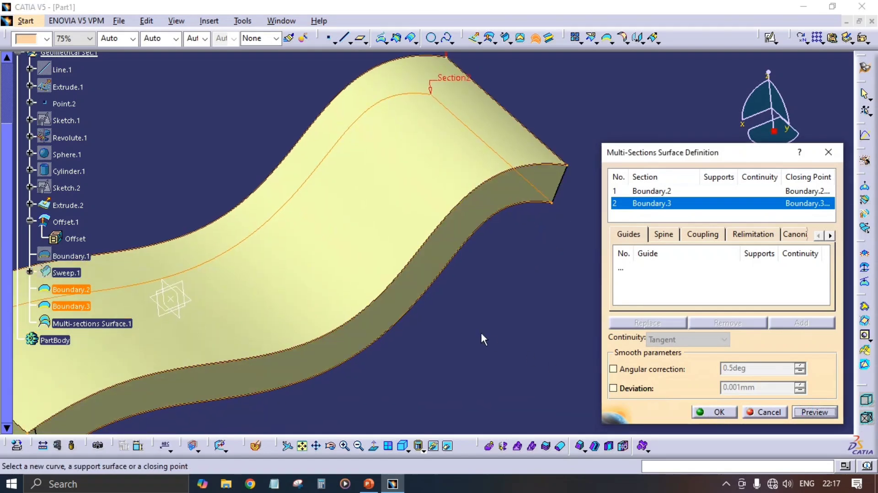
Add a ratio coupling between the upper and lower section vertices at the front corner with the slanted seam, and preview it.
middle_click_drag(480, 330, 386, 298)
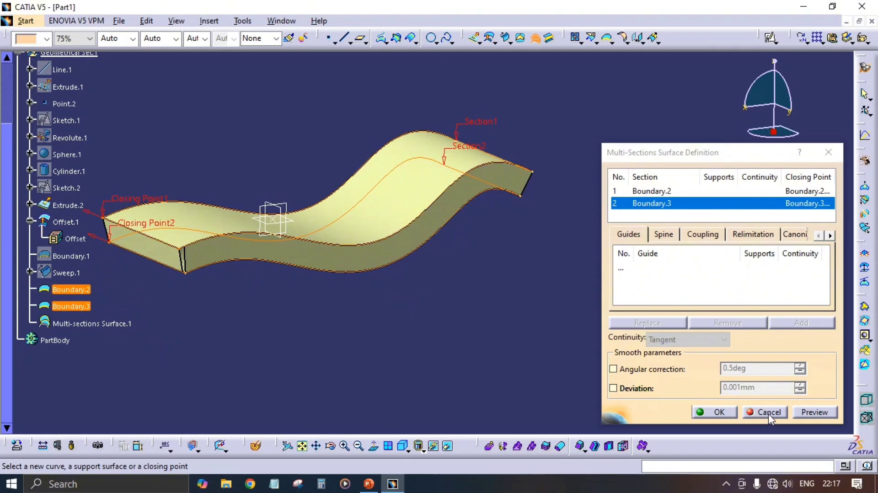
left_click(708, 239)
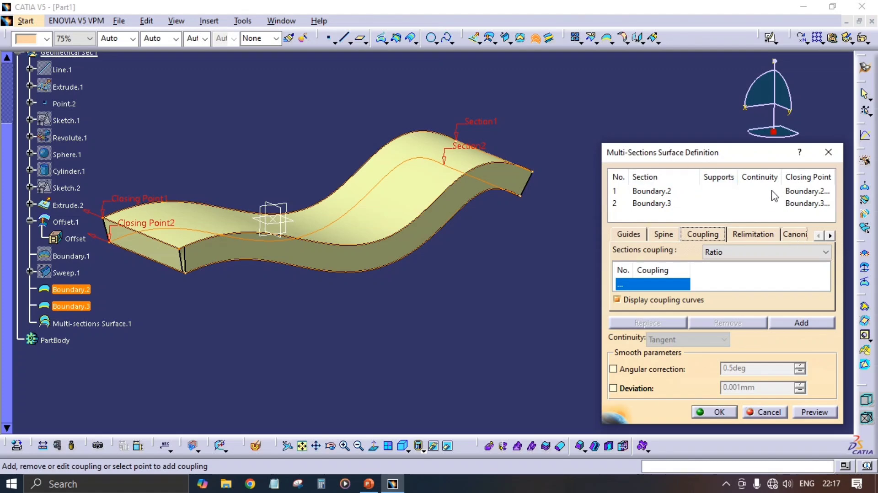
middle_click_drag(332, 252, 490, 102)
middle_click_drag(401, 374, 507, 326)
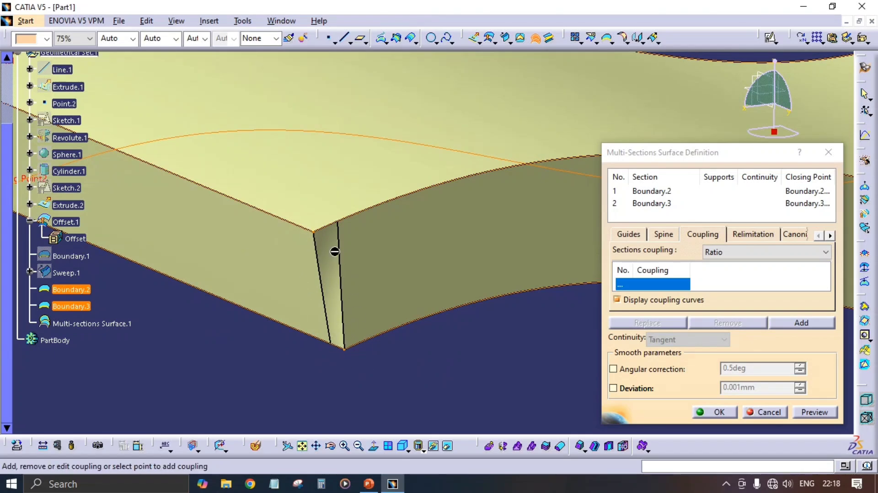
middle_click_drag(425, 364, 396, 346)
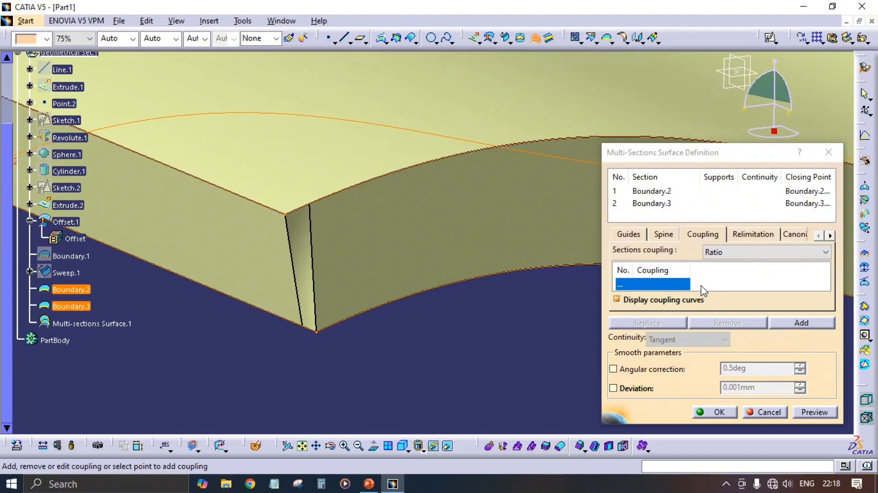
left_click(673, 289)
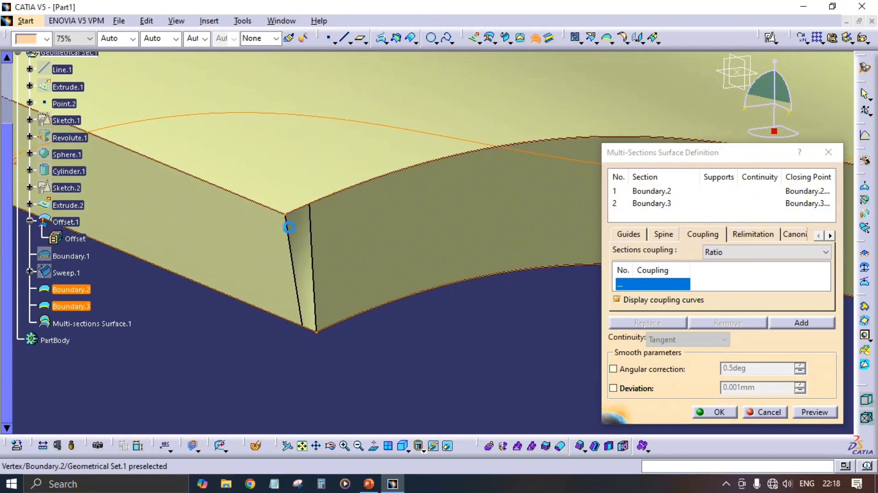
left_click(289, 215)
left_click(318, 332)
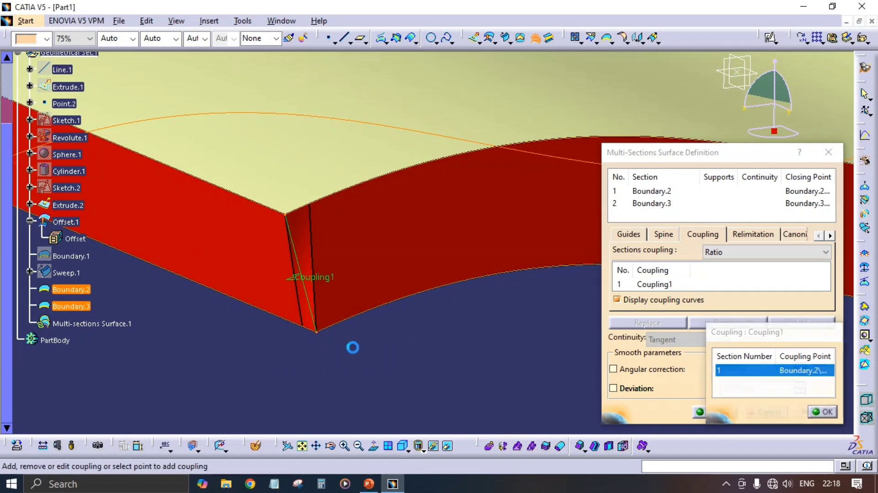
left_click(822, 413)
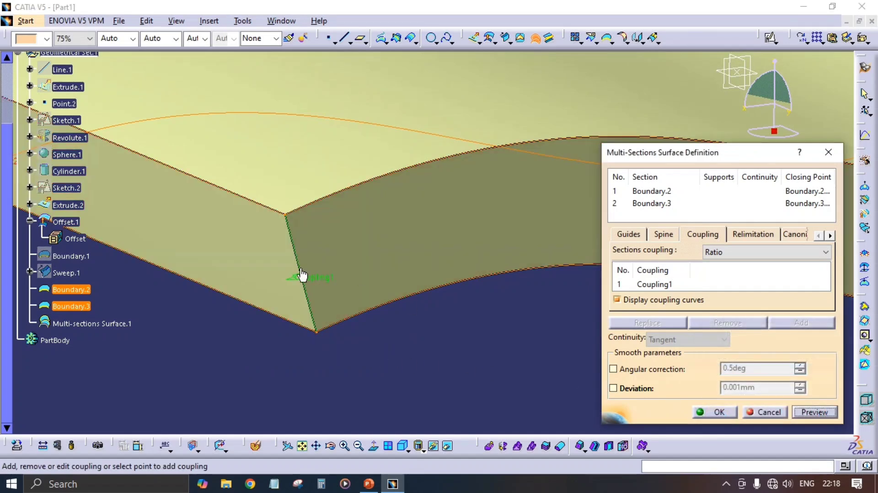
Add a second coupling between the upper and lower section closing vertices at the twisted corner, preview it and accept the multi-sections surface.
middle_click_drag(300, 270, 399, 336)
mouse_move(336, 248)
middle_mouse_down()
mouse_move(554, 257)
mouse_move(438, 281)
mouse_move(417, 255)
mouse_move(439, 311)
mouse_move(476, 273)
mouse_move(544, 257)
mouse_move(700, 254)
mouse_move(372, 224)
mouse_move(375, 261)
mouse_move(355, 147)
mouse_move(484, 389)
mouse_move(288, 239)
mouse_move(292, 182)
mouse_move(302, 192)
middle_mouse_up()
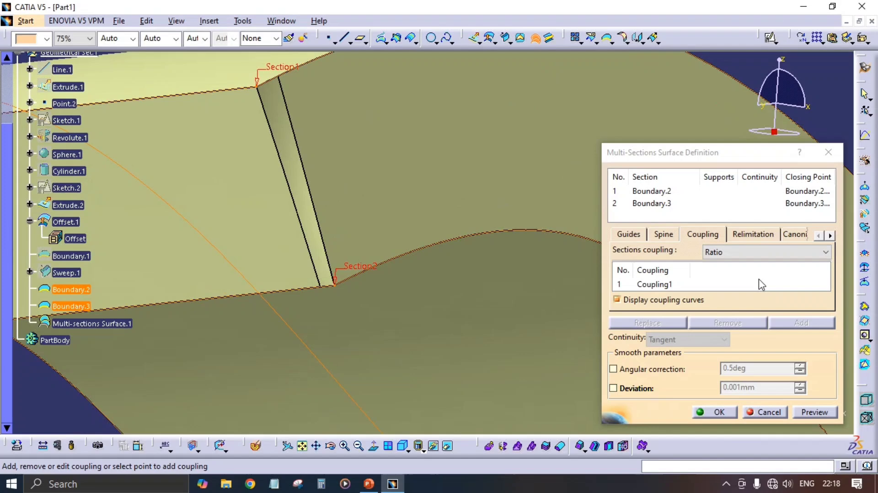
left_click(720, 284)
left_click(802, 323)
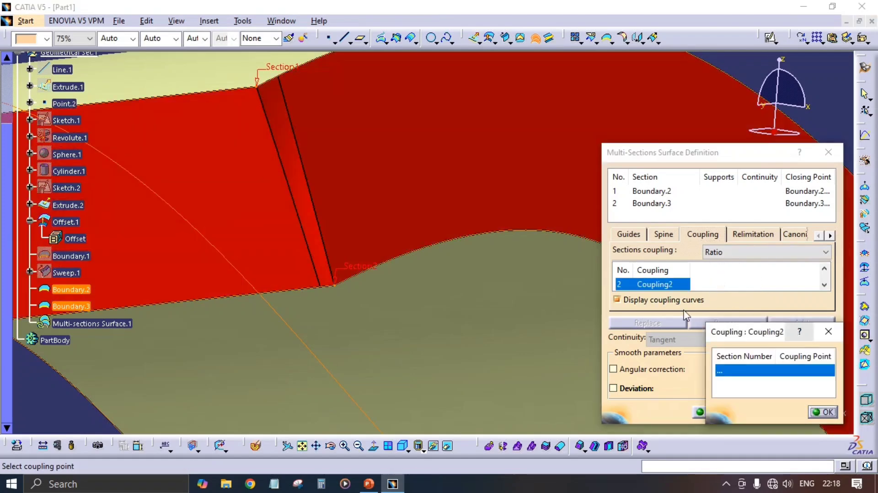
middle_click_drag(333, 217, 326, 238)
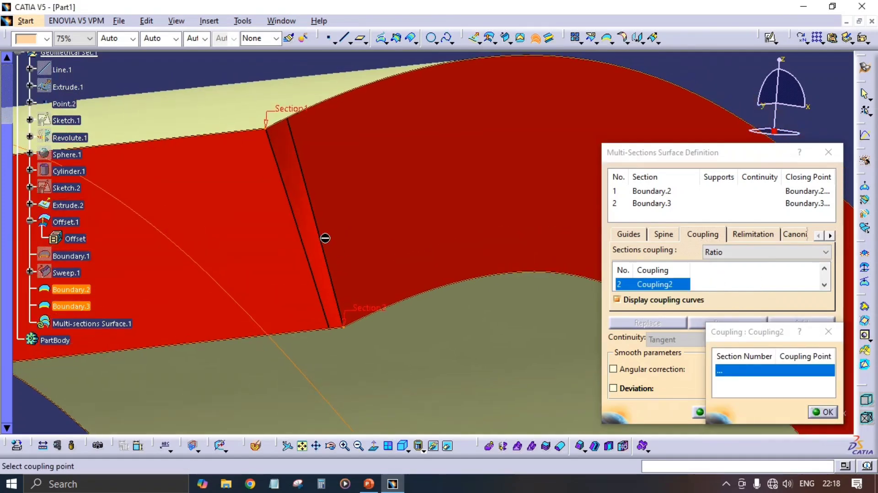
left_click(267, 134)
left_click(348, 329)
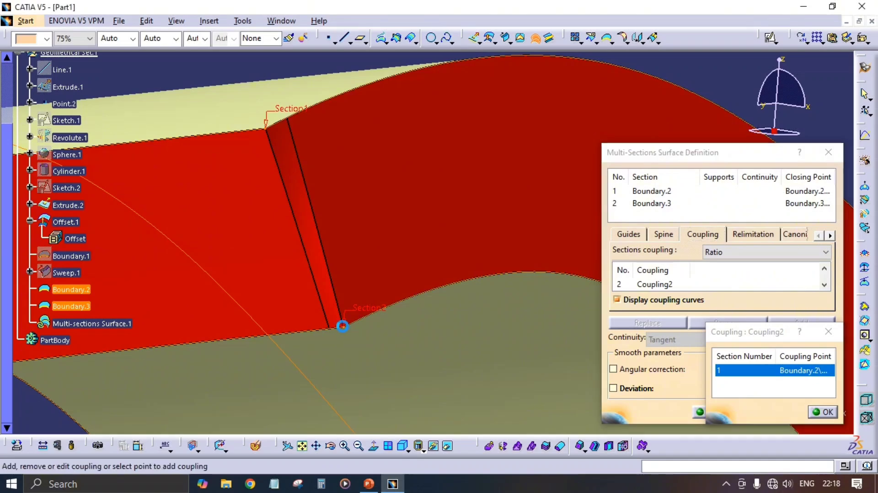
left_click(815, 411)
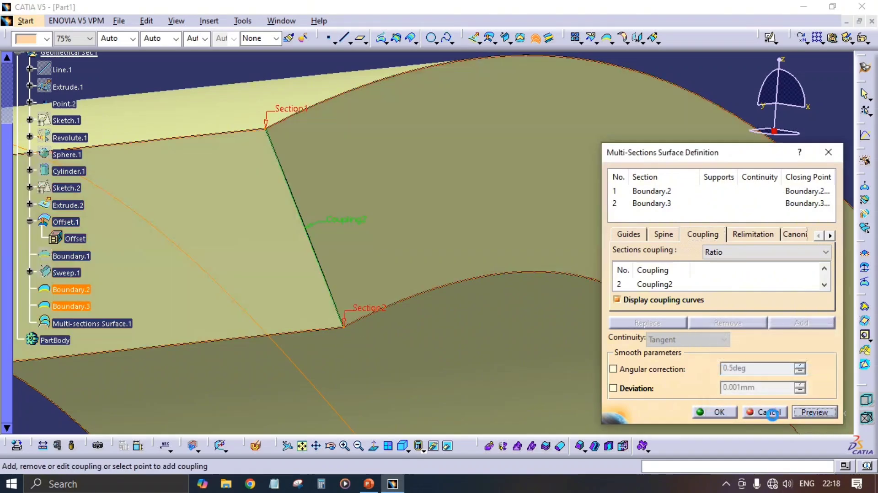
left_click(713, 415)
middle_click_drag(478, 245, 518, 287)
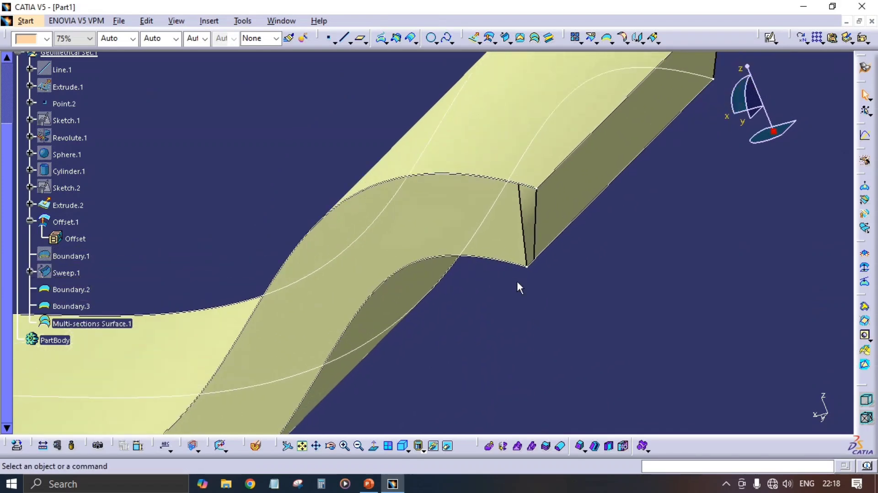
double_click(94, 330)
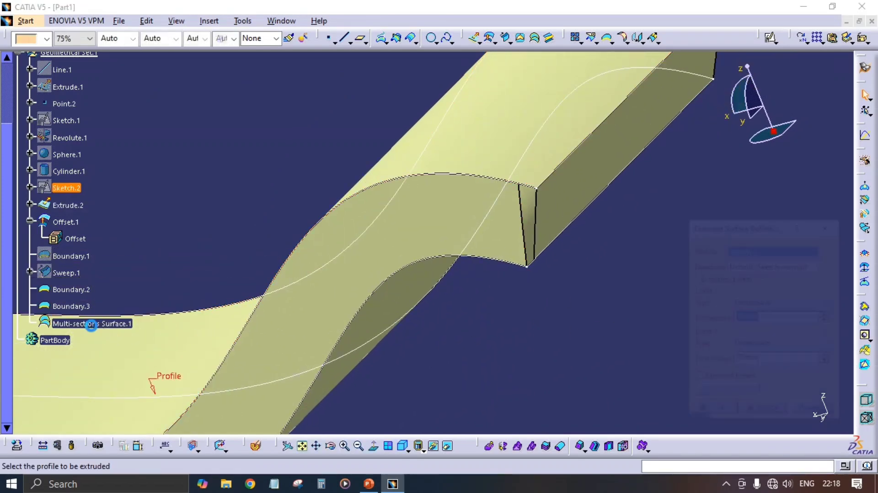
middle_click_drag(575, 330, 492, 315)
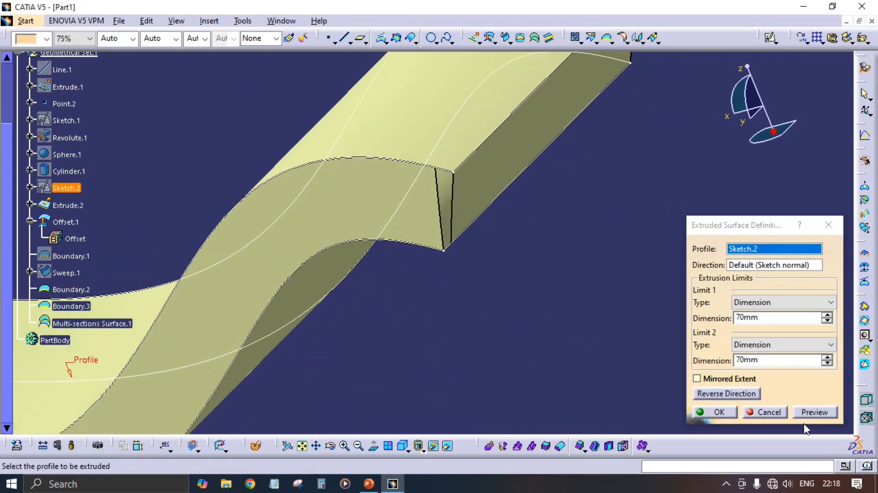
left_click(767, 410)
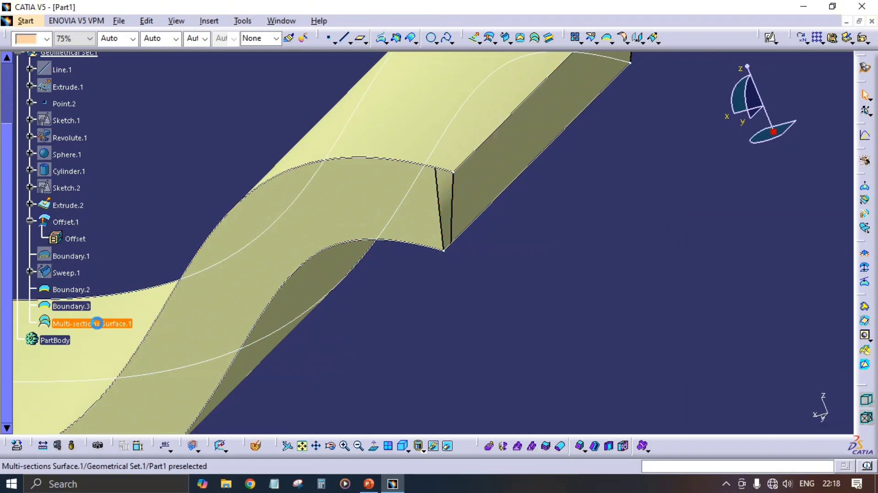
Reopen the multi-sections surface definition and start a third ratio coupling for the next corner with a slanted seam.
double_click(97, 323)
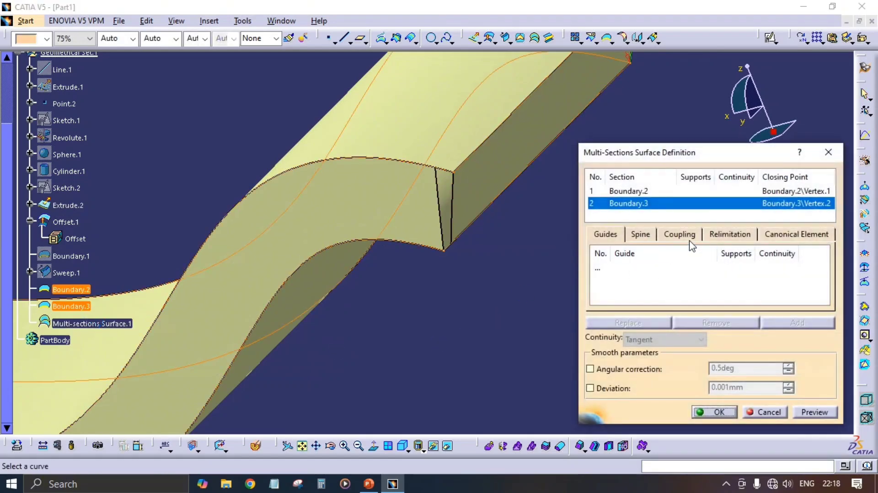
left_click(687, 236)
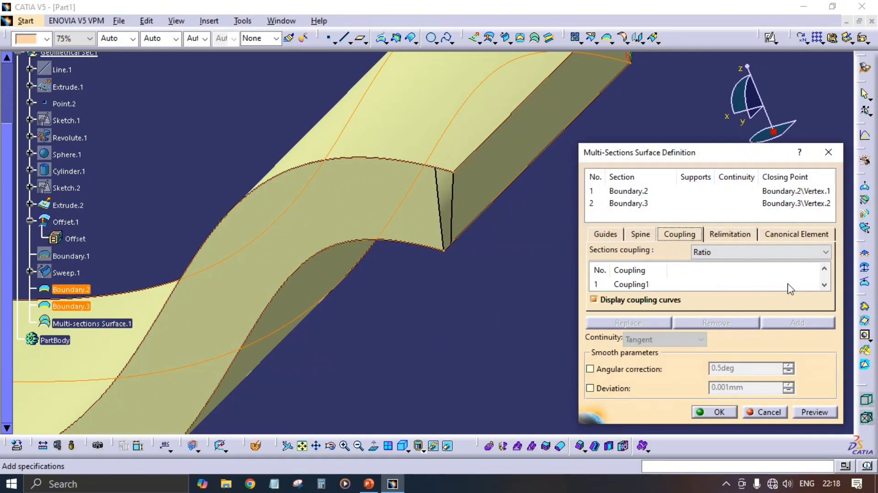
left_click(747, 288)
left_click(785, 319)
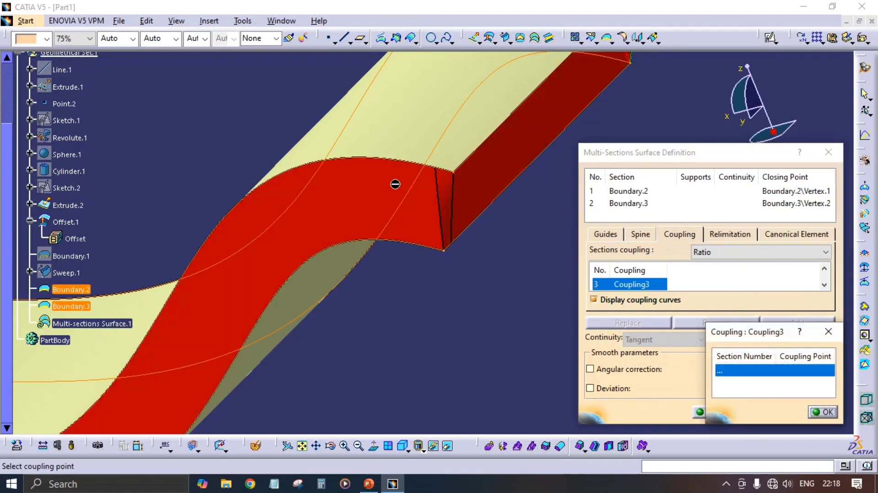
Add Coupling3 between the matching corner vertices of Boundary.2 and Boundary.3 and create the multi-sections surface.
left_click(456, 177)
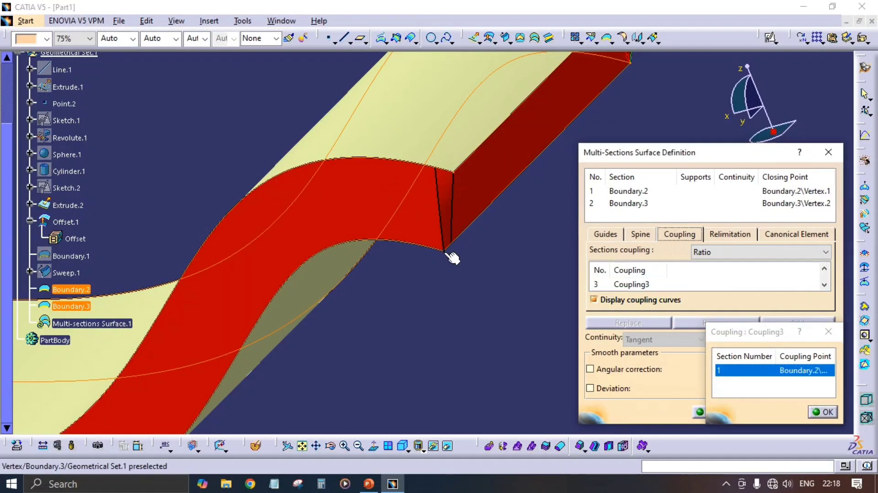
left_click(813, 413)
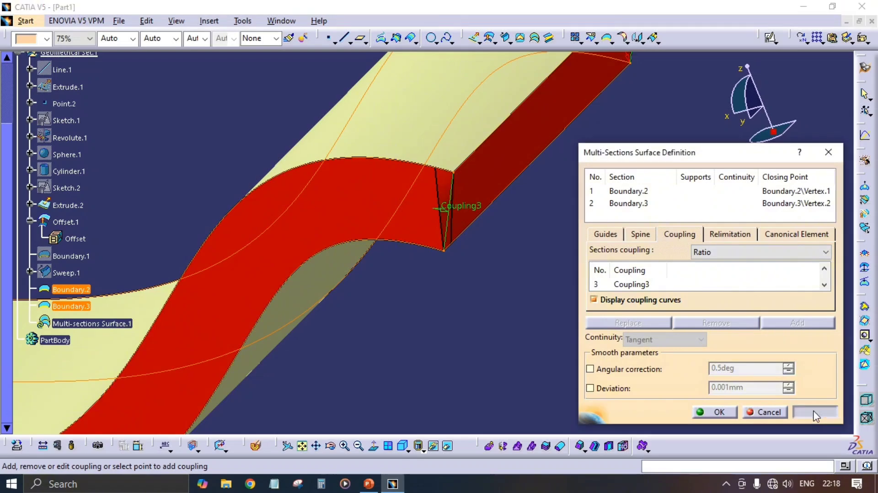
left_click(716, 412)
middle_click_drag(561, 180, 183, 308)
mouse_move(501, 268)
middle_mouse_down()
mouse_move(399, 225)
mouse_move(394, 266)
mouse_move(347, 266)
middle_mouse_up()
middle_click_drag(539, 270, 599, 289)
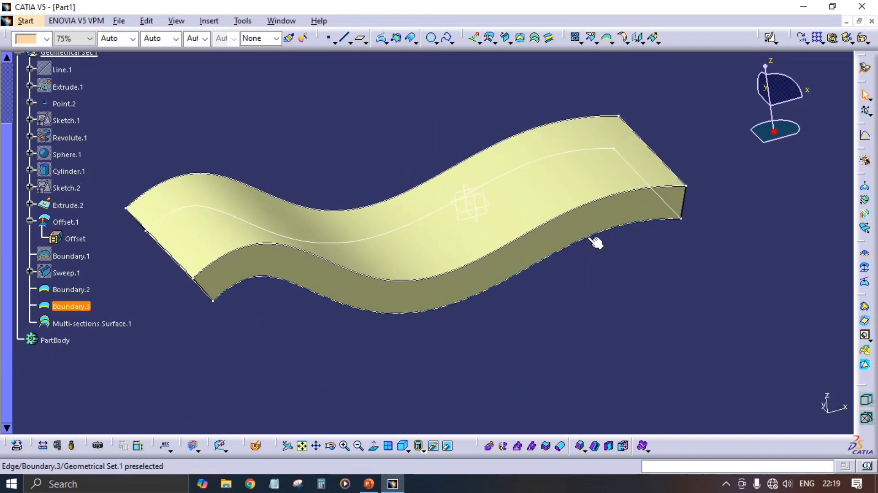
Delete Multi-sections Surface.1 and the curves Boundary.3 and Boundary.2.
left_click(93, 324)
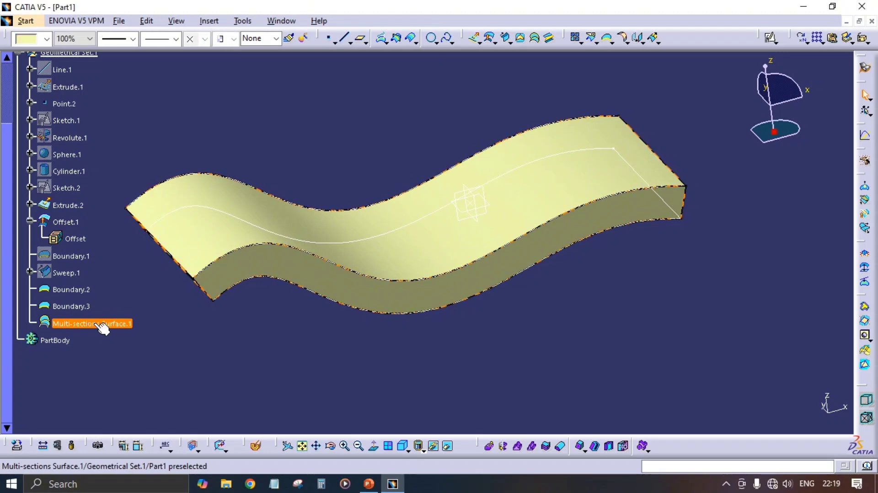
key("Delete")
key("Return")
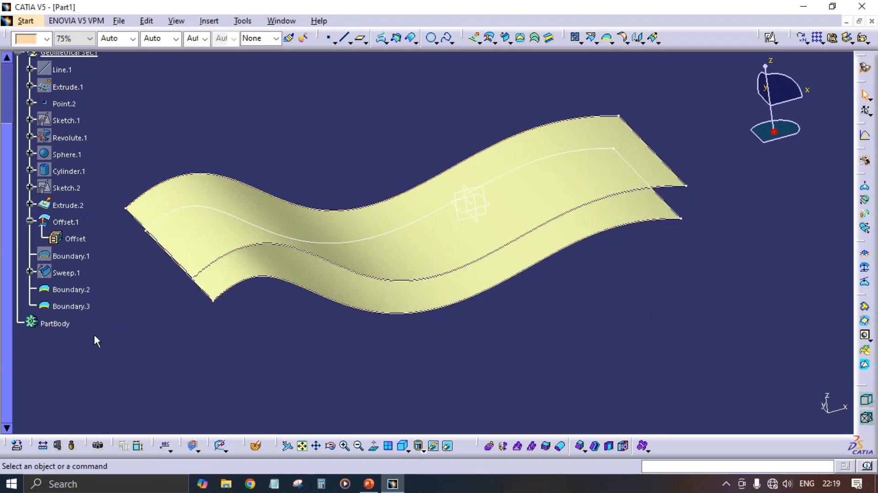
left_click(71, 306)
key("Delete")
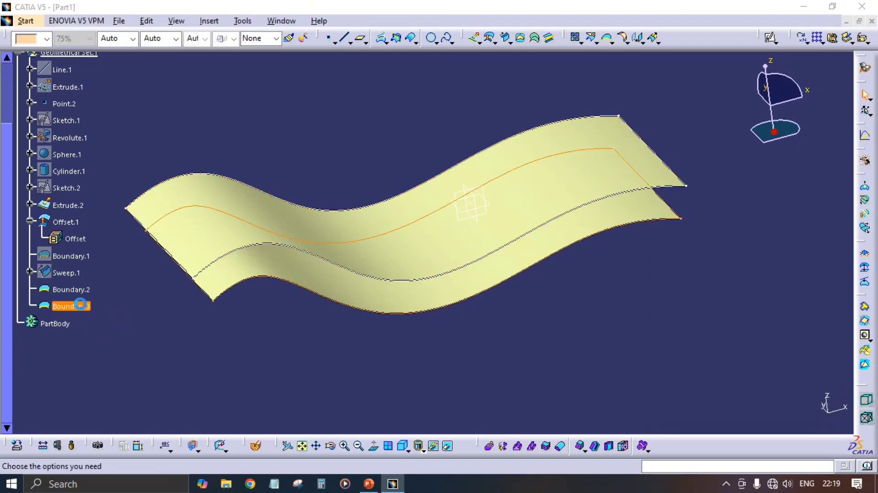
key("Return")
left_click(71, 290)
key("Delete")
key("Return")
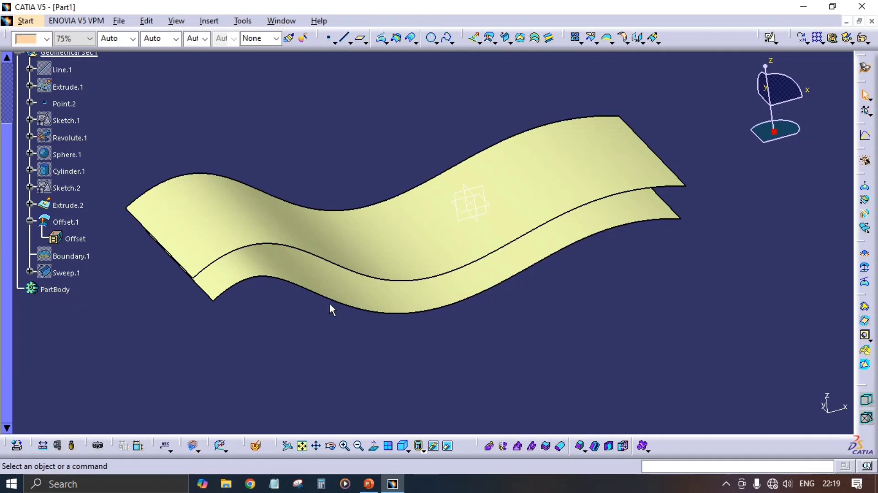
Create a boundary curve on Extrude.2 along its near wavy edge, limited by the two end vertices, reversing the direction to keep that edge.
middle_click_drag(319, 297, 380, 220)
middle_click_drag(287, 218, 487, 314)
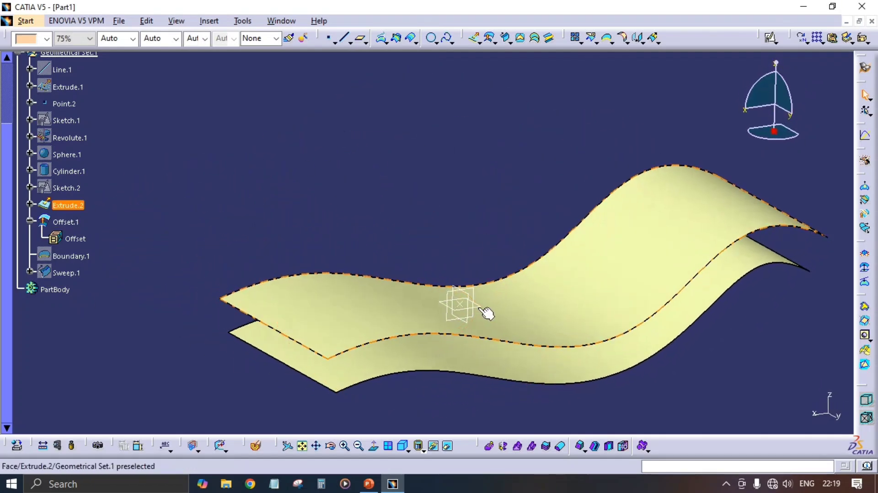
middle_click_drag(720, 297, 666, 294)
middle_click_drag(558, 305, 666, 261)
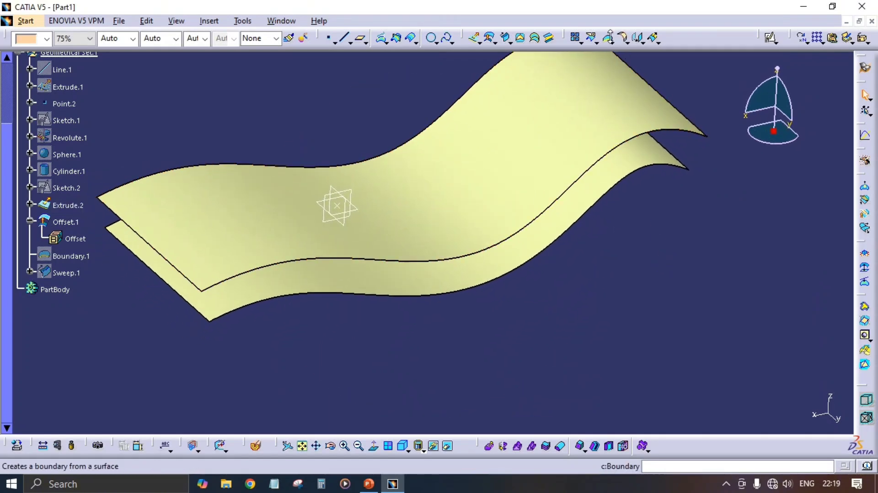
left_click(611, 42)
left_click(620, 59)
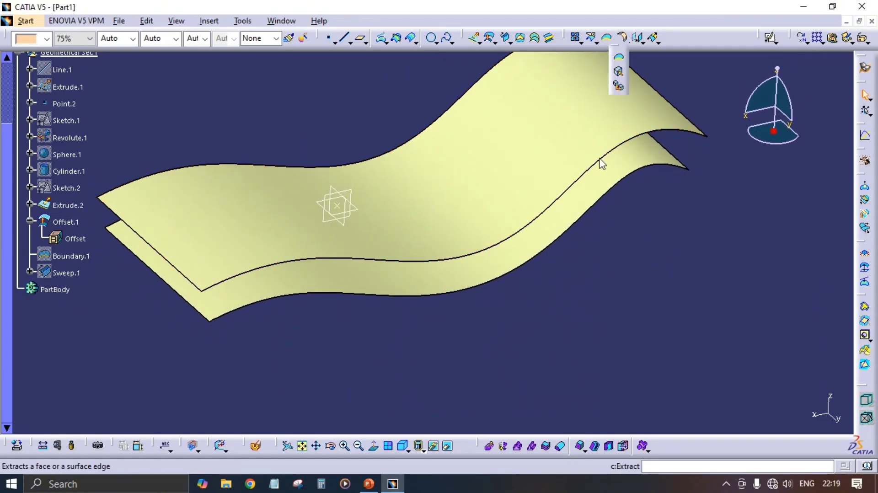
left_click(494, 205)
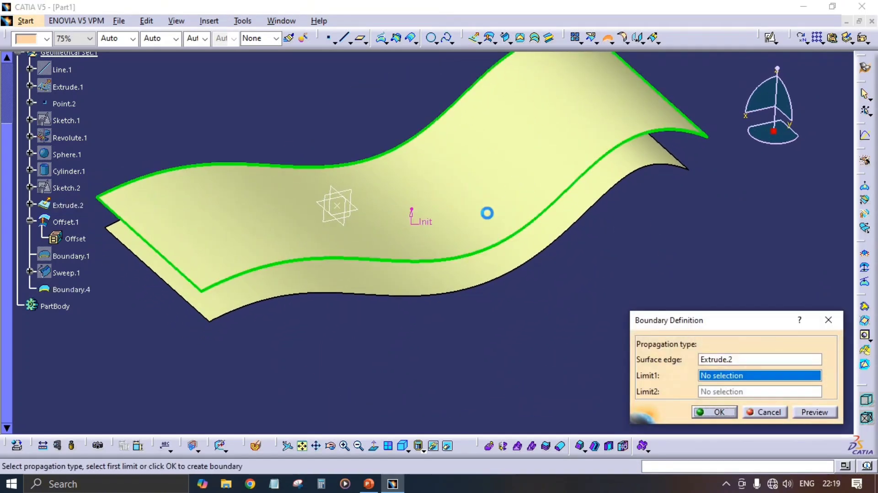
left_click(202, 291)
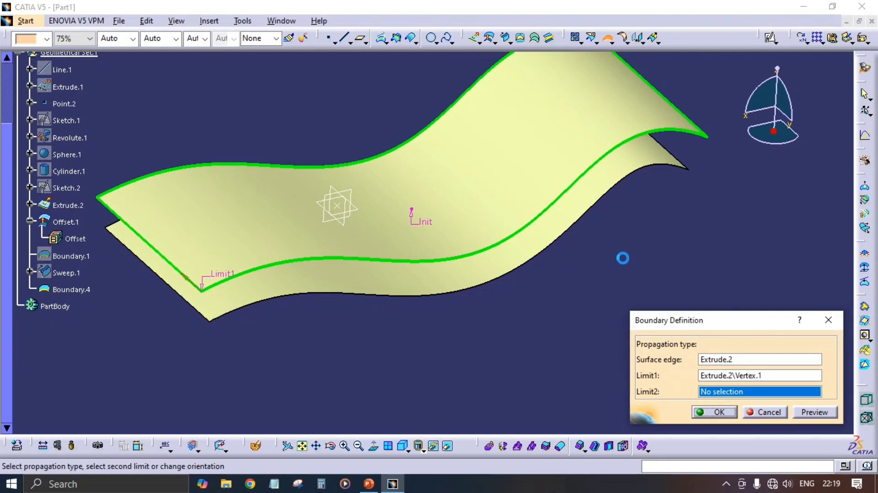
left_click(709, 138)
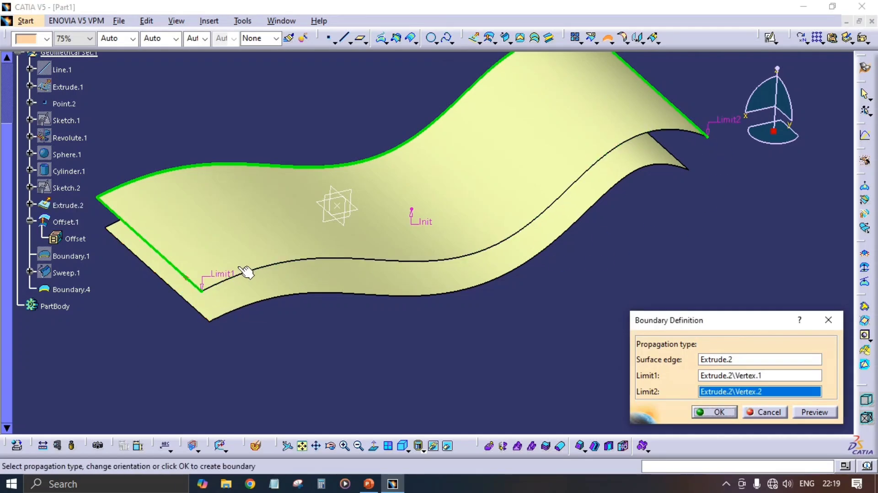
left_click(199, 303)
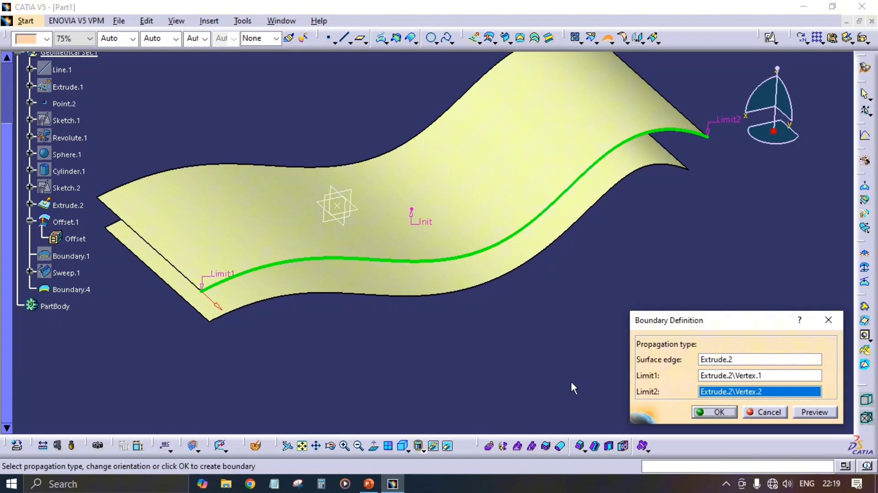
left_click(714, 412)
Create a matching boundary curve on Offset.1 along its near wavy edge, limited by the edge's two end vertices.
left_click(607, 38)
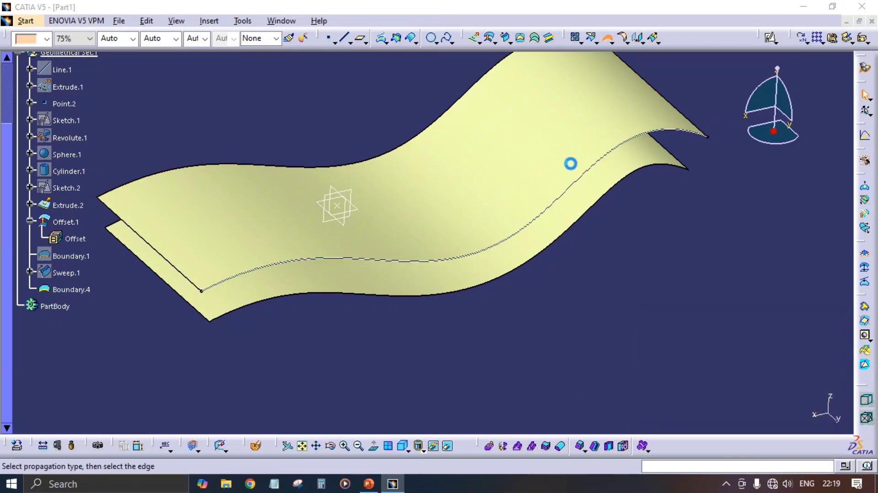
left_click(557, 225)
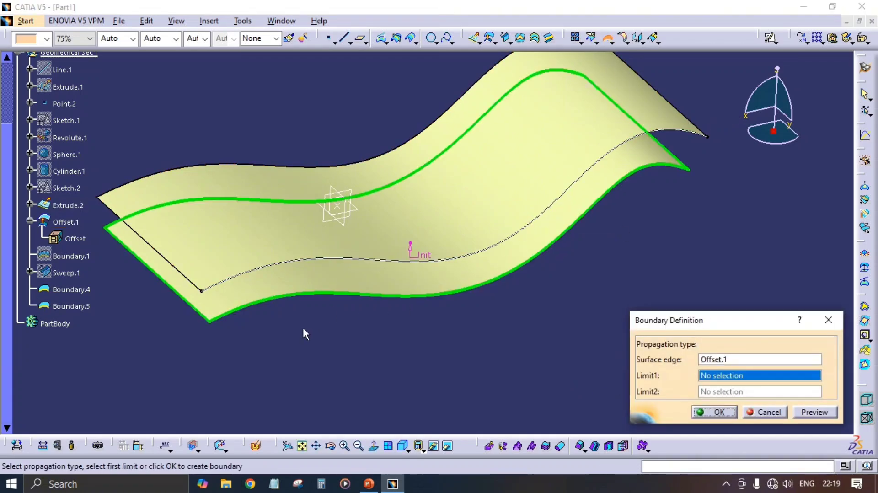
left_click(200, 321)
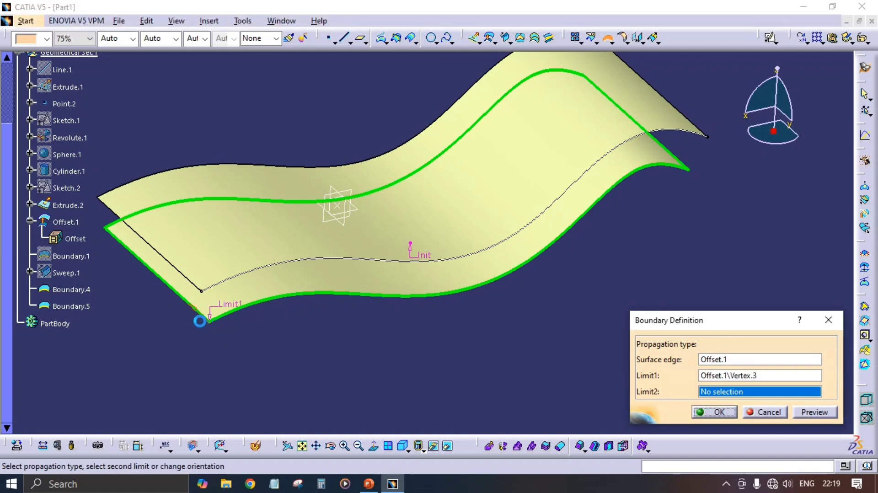
left_click(690, 169)
left_click(718, 412)
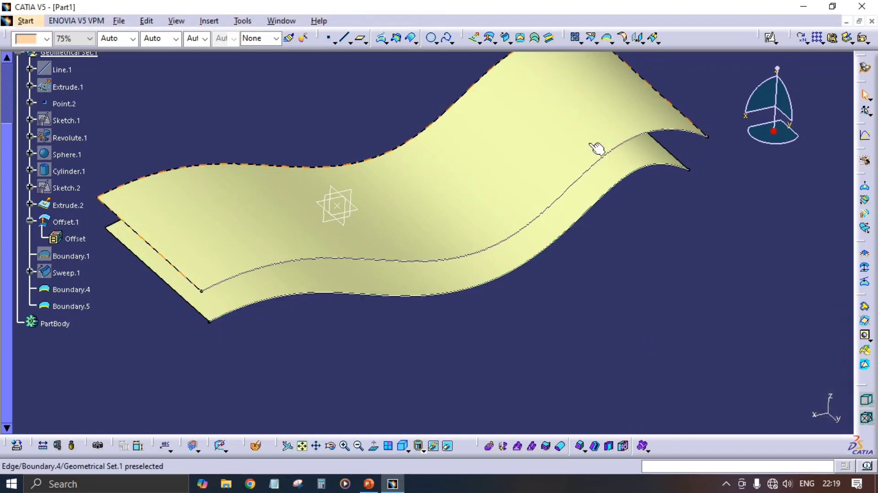
Try to create a multi-sections surface using Boundary.4 and Boundary.5 as sections, and cancel the definition.
left_click(534, 41)
left_click(551, 218)
middle_click_drag(459, 263, 387, 273)
left_click(427, 298)
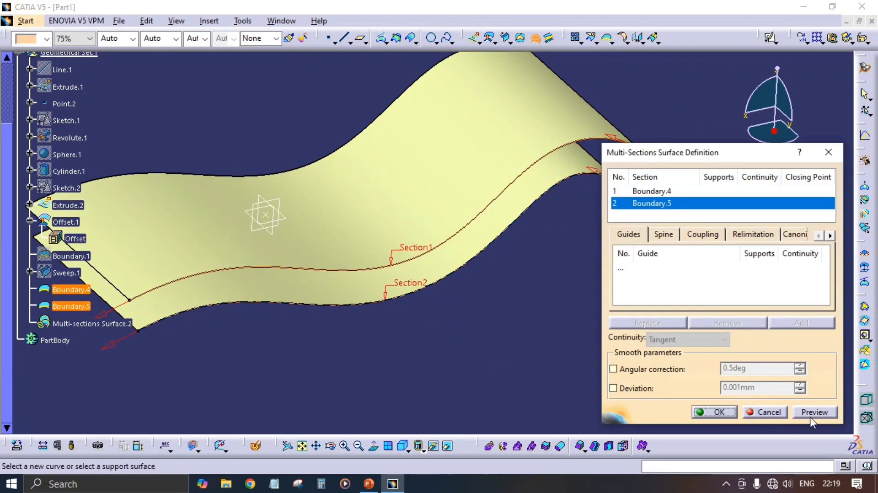
left_click(716, 412)
left_click(545, 286)
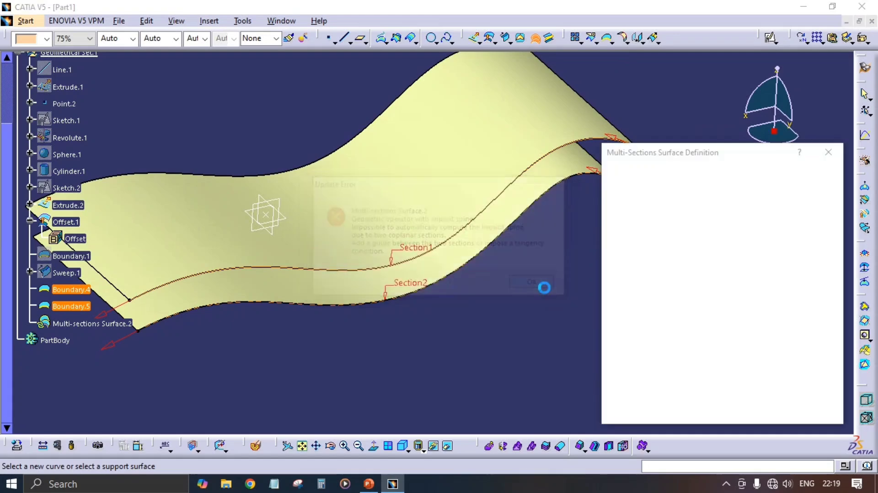
mouse_move(545, 287)
middle_mouse_down()
mouse_move(520, 274)
mouse_move(466, 290)
mouse_move(549, 293)
middle_mouse_up()
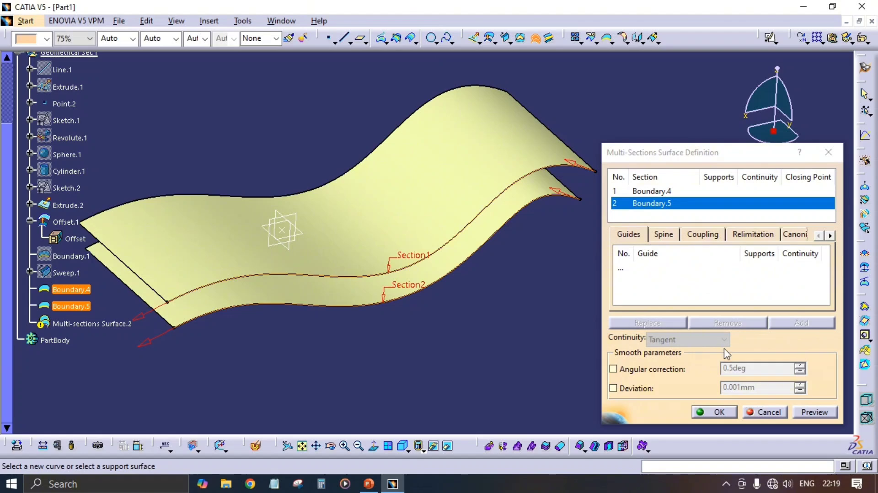
left_click(765, 412)
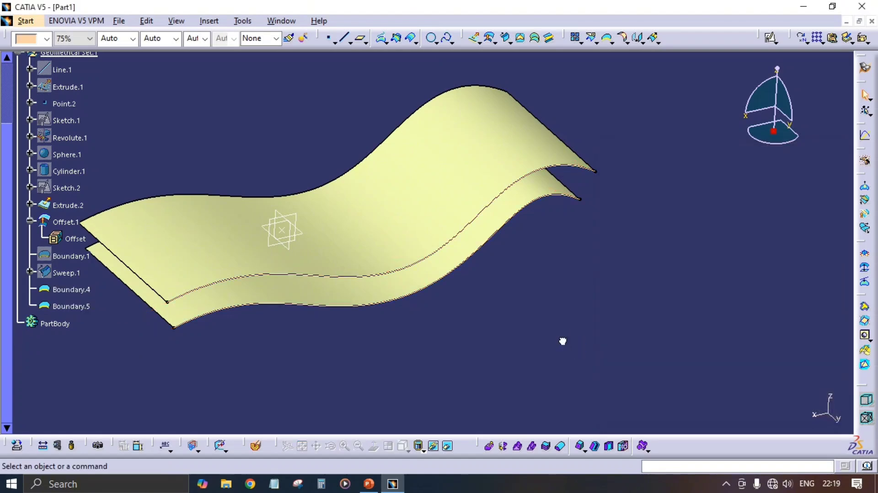
Retry previewing a multi-sections surface from Boundary.4 to Boundary.5 without guides, and discard it.
left_click(535, 38)
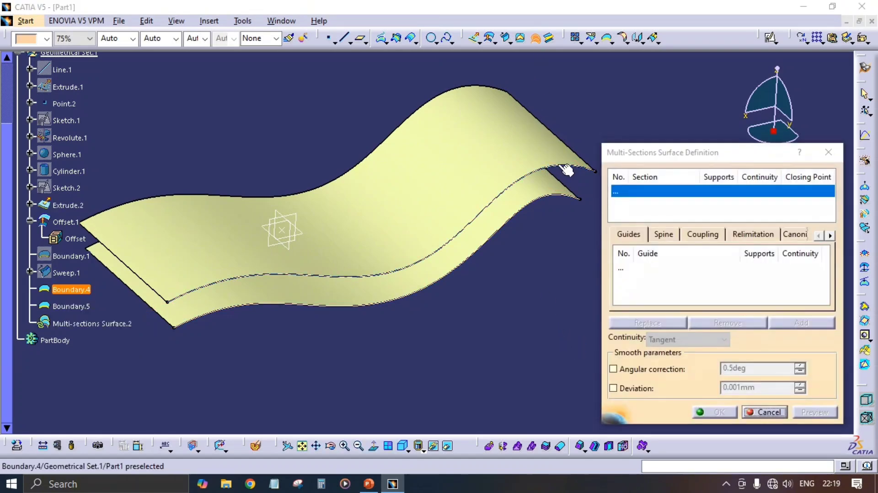
left_click(563, 167)
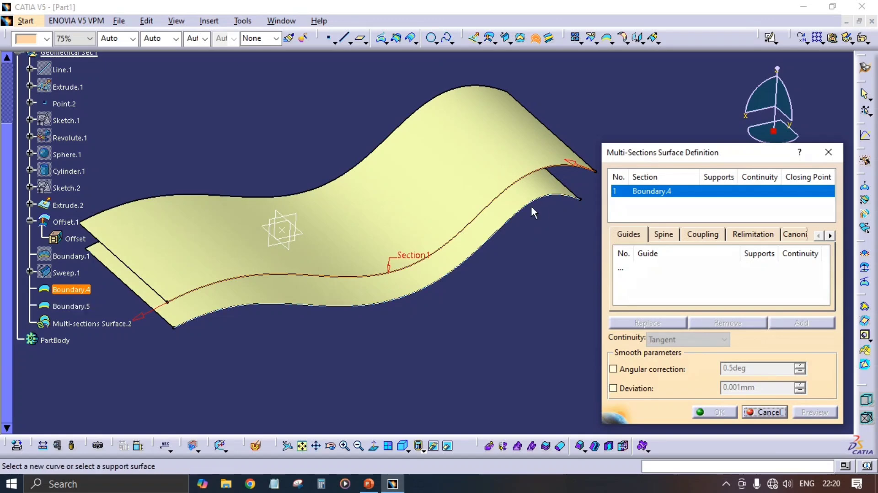
left_click(541, 198)
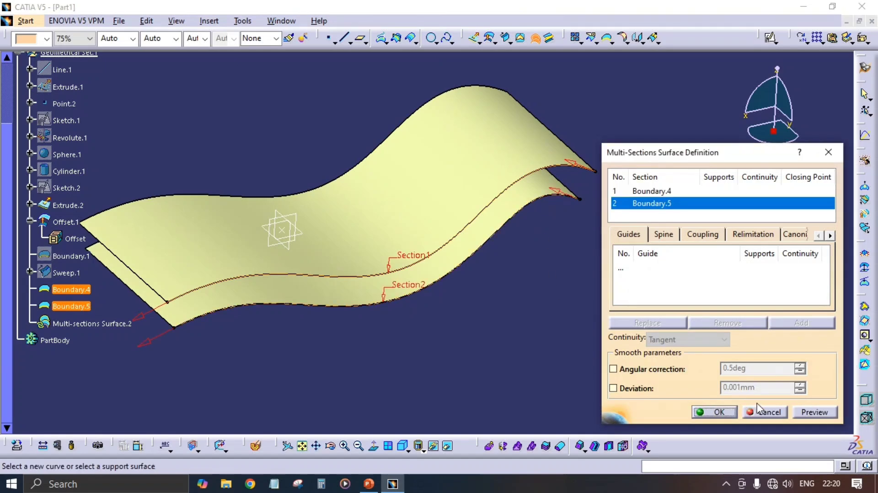
left_click(812, 411)
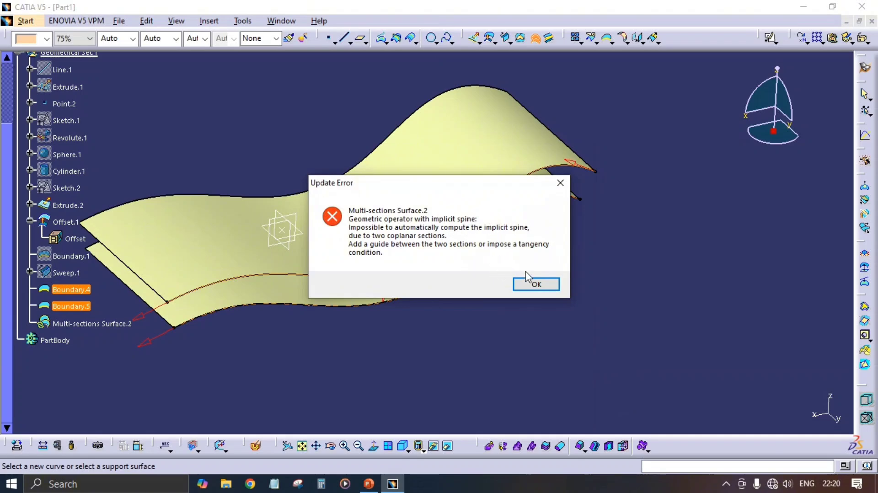
left_click(534, 283)
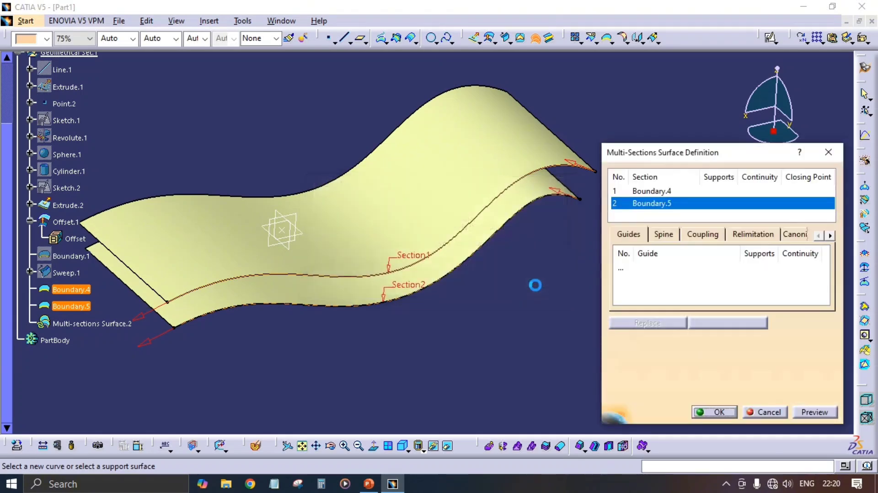
left_click(780, 409)
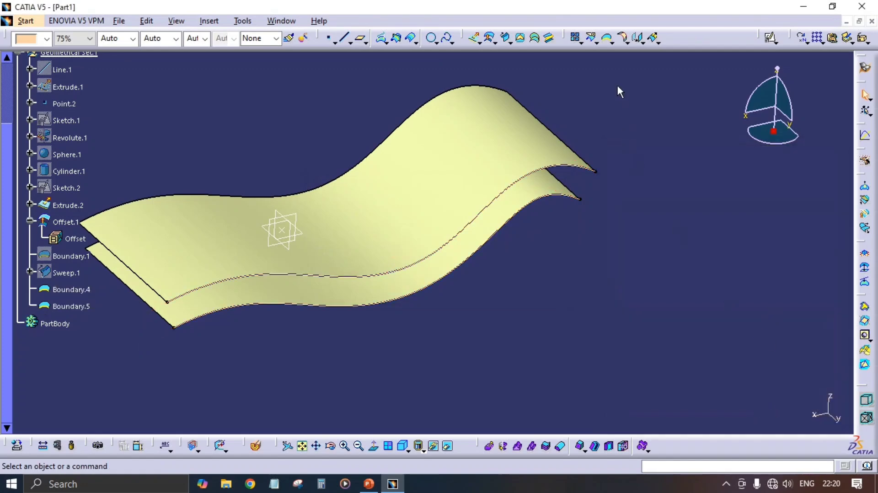
Preview a blend surface with Boundary.4 as first curve and Boundary.5 as second curve, and cancel it.
left_click(550, 40)
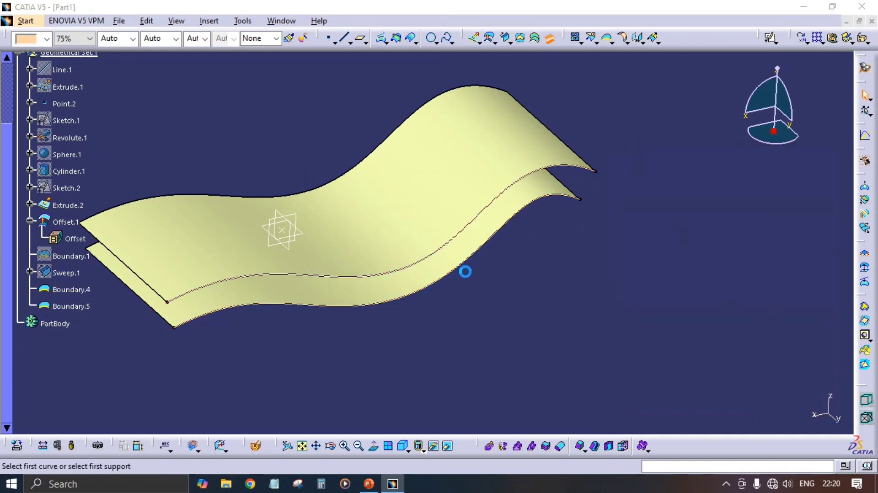
left_click(543, 179)
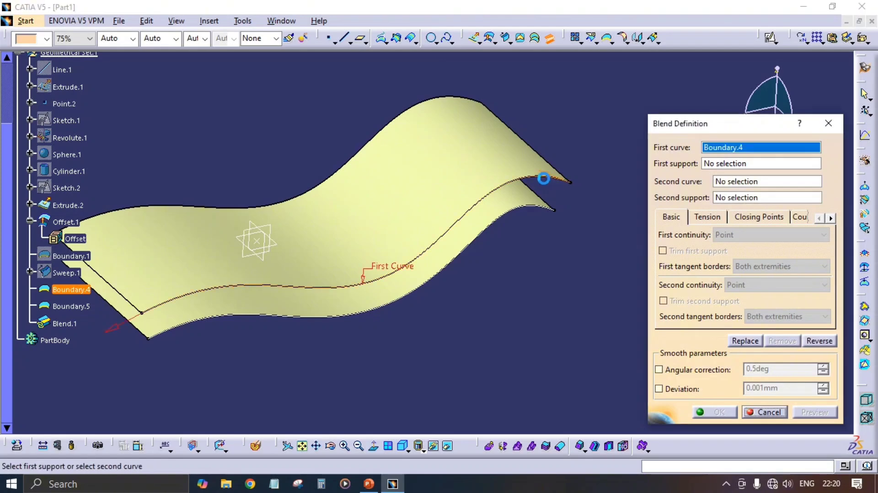
left_click(530, 205)
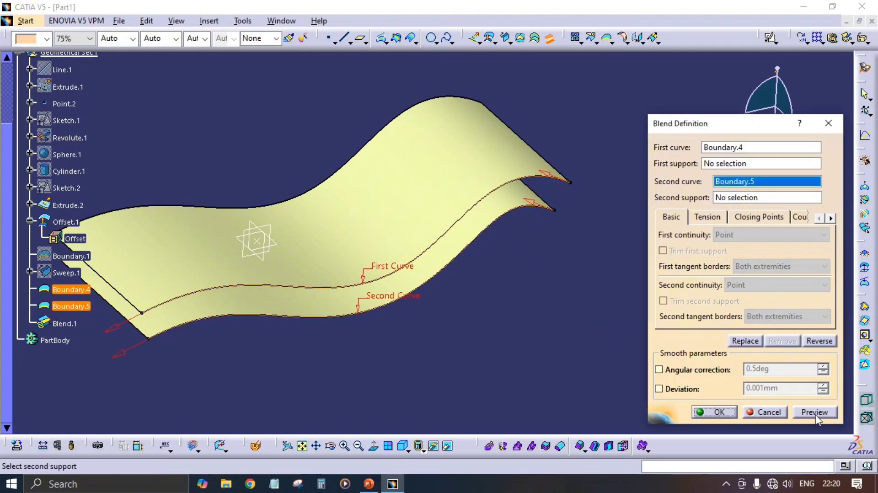
left_click(814, 412)
middle_click_drag(414, 315, 387, 293)
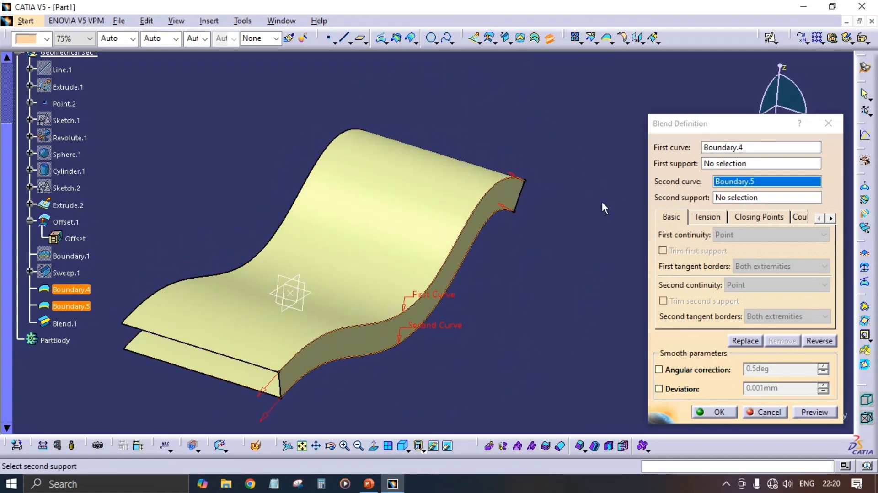
left_click(766, 413)
Create a blend surface from Boundary.4 supported on Extrude.2 to Boundary.5 supported on Offset.1, with tangency continuity on both sides.
left_click(551, 38)
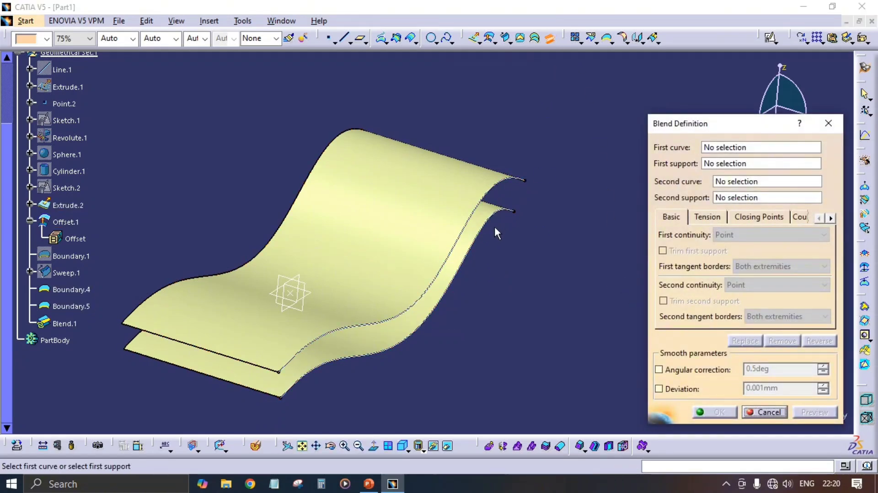
middle_click_drag(529, 278, 502, 230)
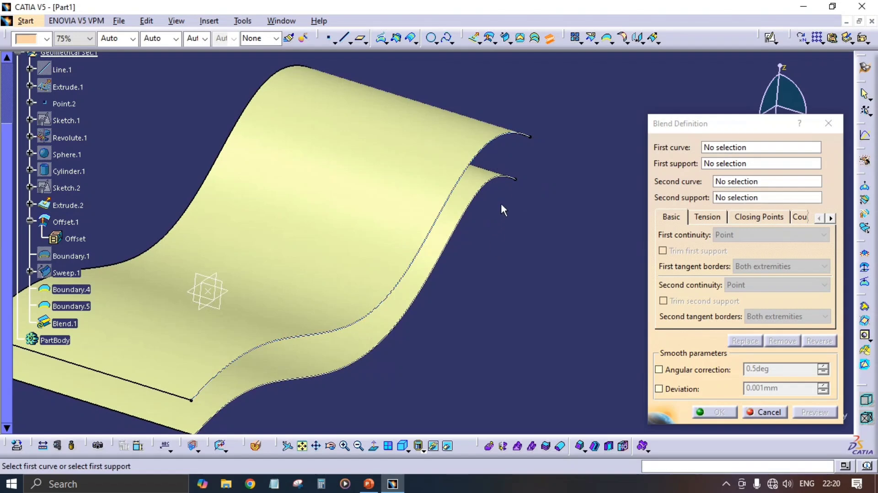
left_click(506, 144)
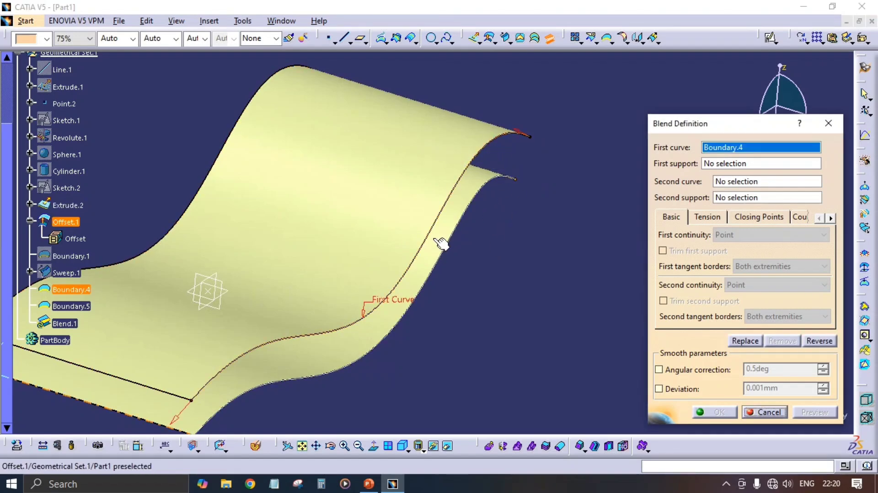
left_click(434, 168)
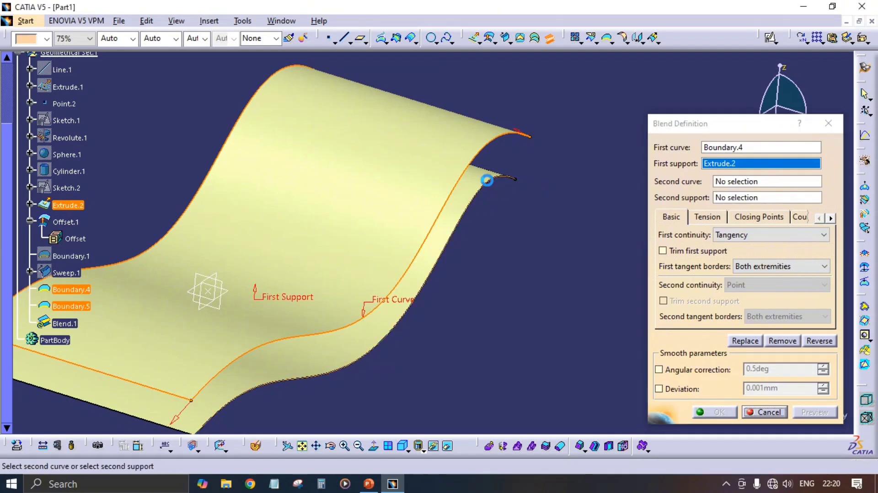
left_click(487, 181)
left_click(454, 204)
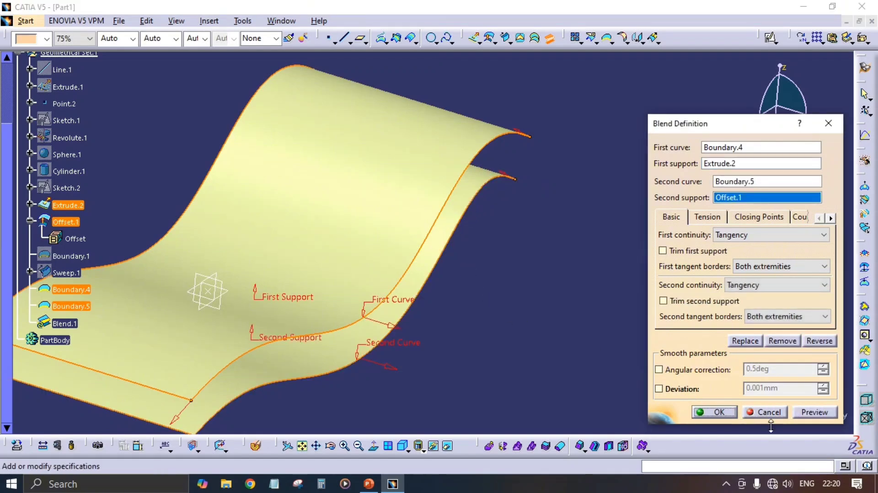
left_click(813, 413)
middle_click_drag(472, 332, 443, 227)
middle_click_drag(473, 154, 470, 218)
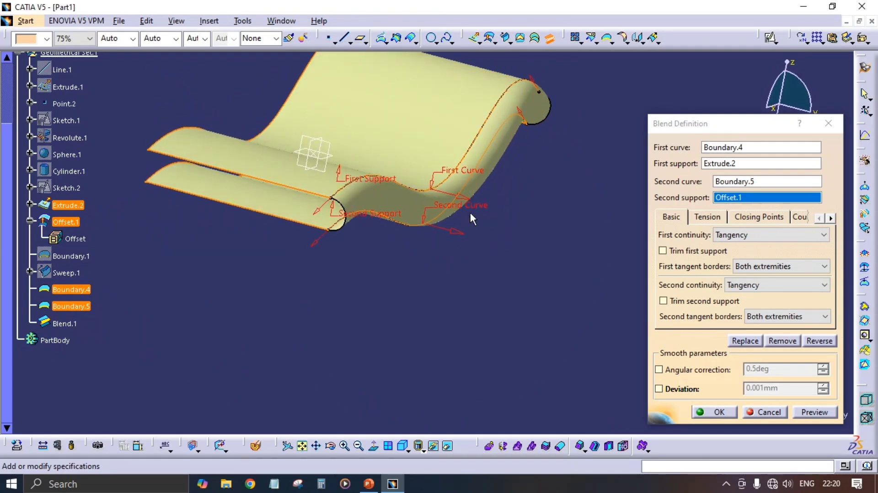
middle_click_drag(518, 132, 505, 163)
middle_click_drag(390, 185, 347, 254)
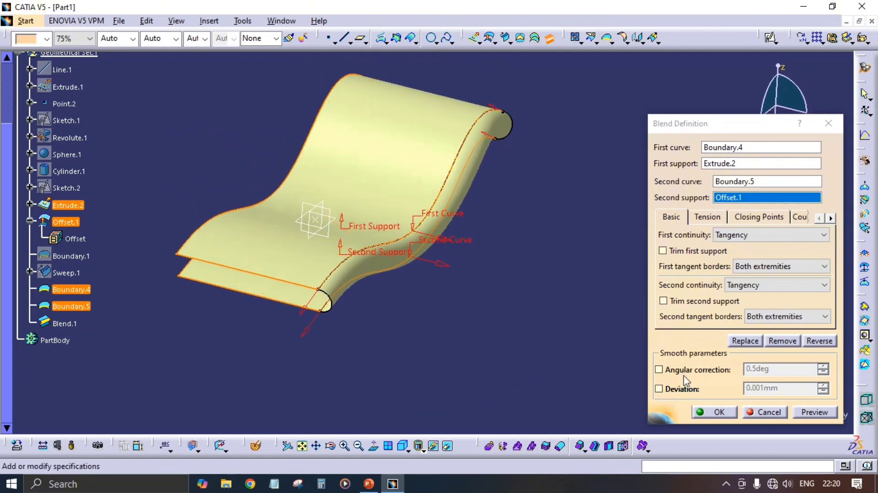
left_click(708, 417)
Hide the Boundary.4 and Boundary.5 curves along the blend surface's edges.
middle_click_drag(578, 252, 523, 263)
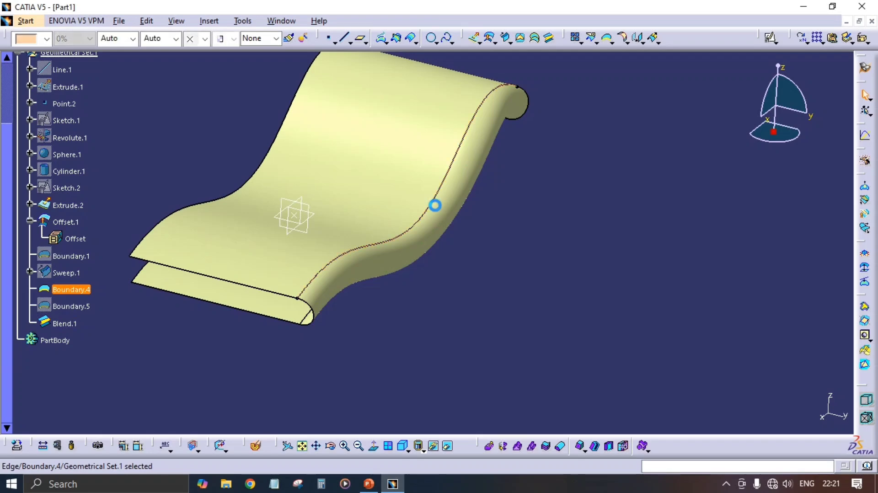
middle_click_drag(434, 205, 572, 198)
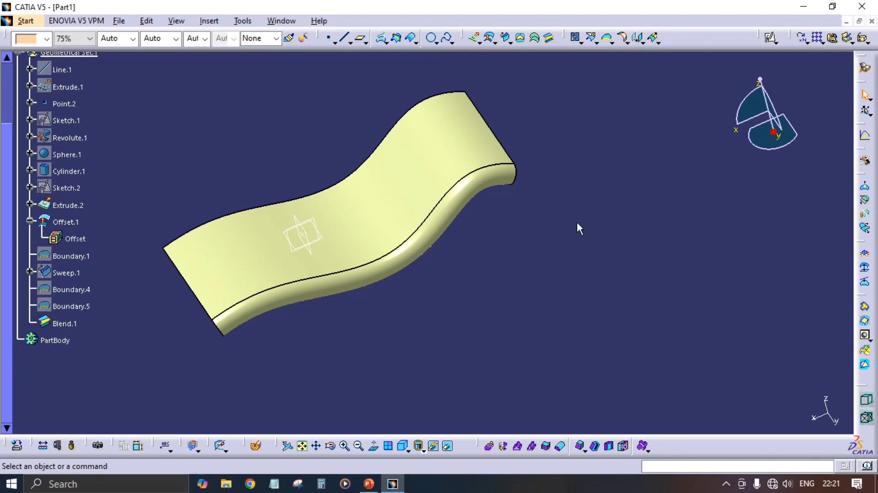
middle_click_drag(571, 226, 596, 199)
Show the flat Extrude.1 surface that crosses the wavy surface and colour it purple.
scroll(82, 201, "up", 1)
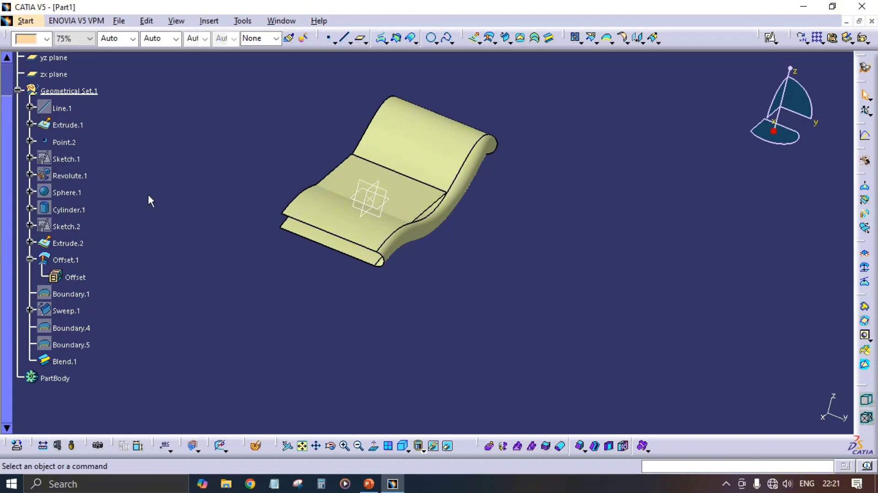
middle_click_drag(235, 228, 521, 268)
middle_click_drag(389, 146, 435, 280)
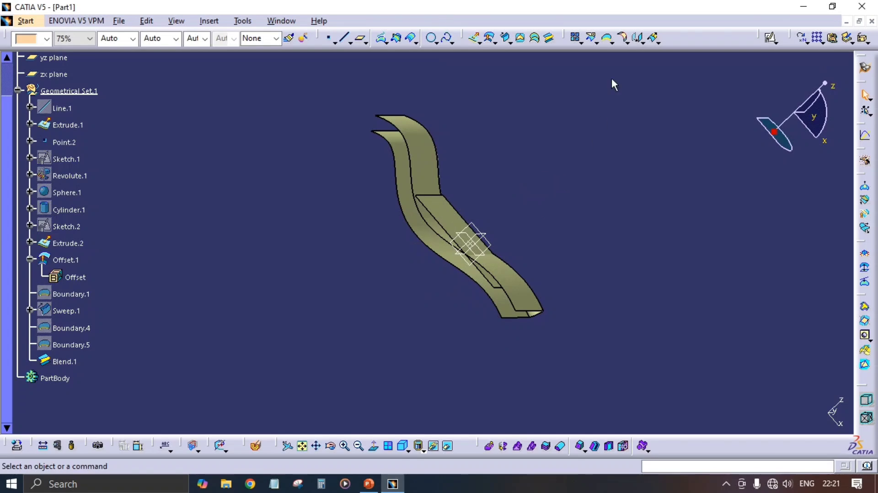
middle_click_drag(511, 222, 524, 81)
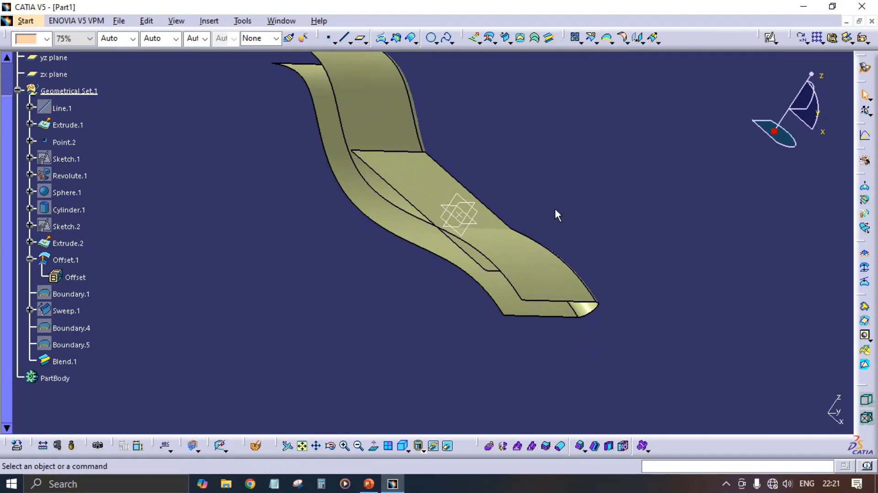
middle_click_drag(558, 215, 397, 247)
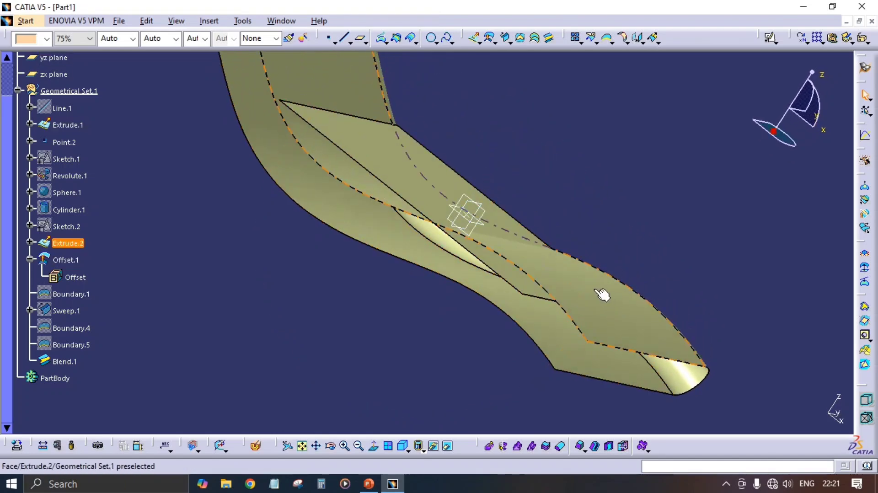
middle_click_drag(602, 295, 368, 293)
left_click(293, 197)
left_click(45, 39)
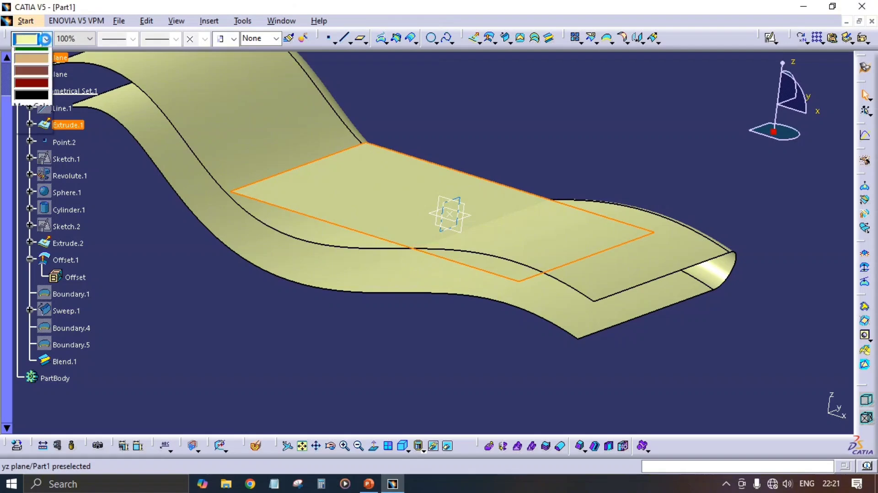
left_click(32, 201)
left_click(158, 261)
Split Extrude.1 using Extrude.2 as the cutting element, switching the kept portion to the other side.
middle_click_drag(510, 324, 457, 316)
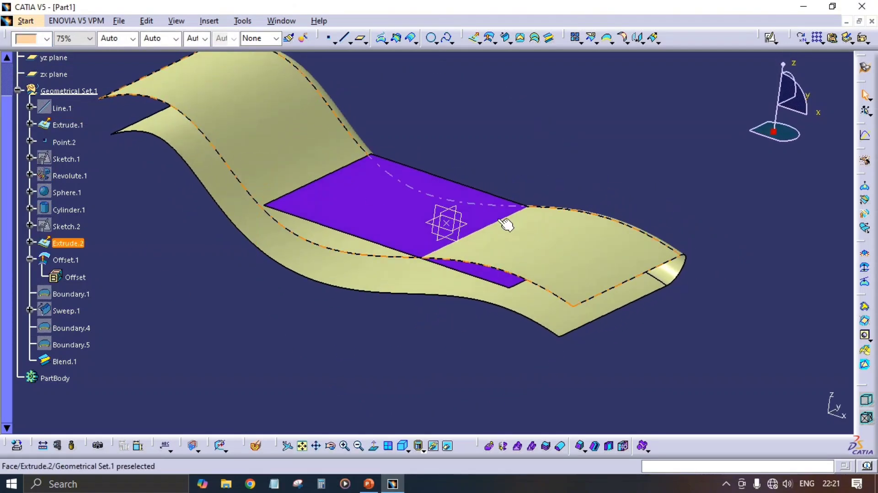
middle_click_drag(425, 278, 405, 323)
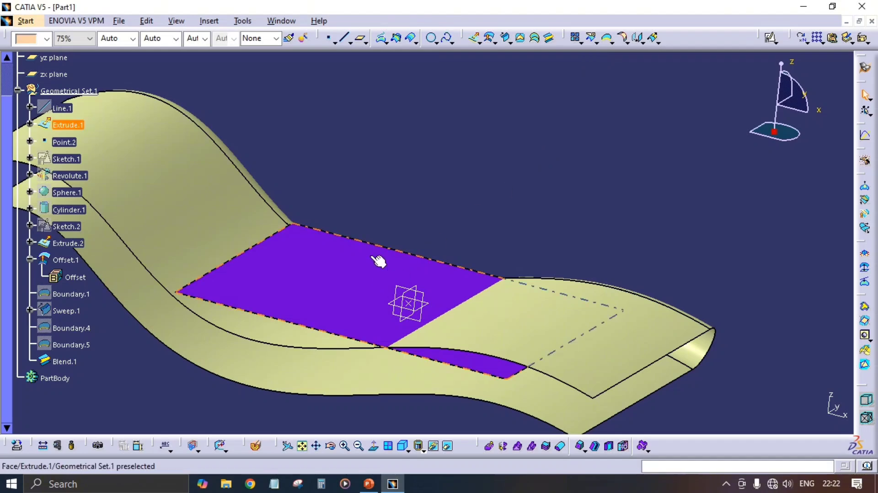
left_click(592, 38)
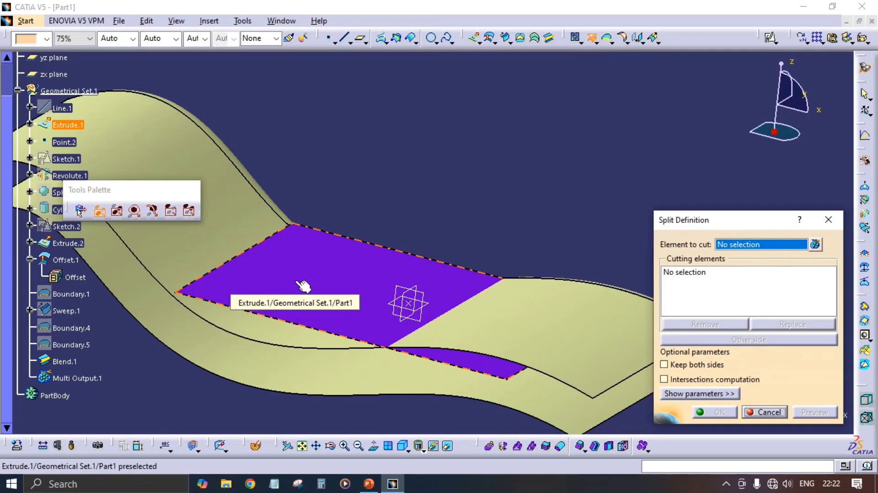
left_click(303, 286)
left_click(507, 297)
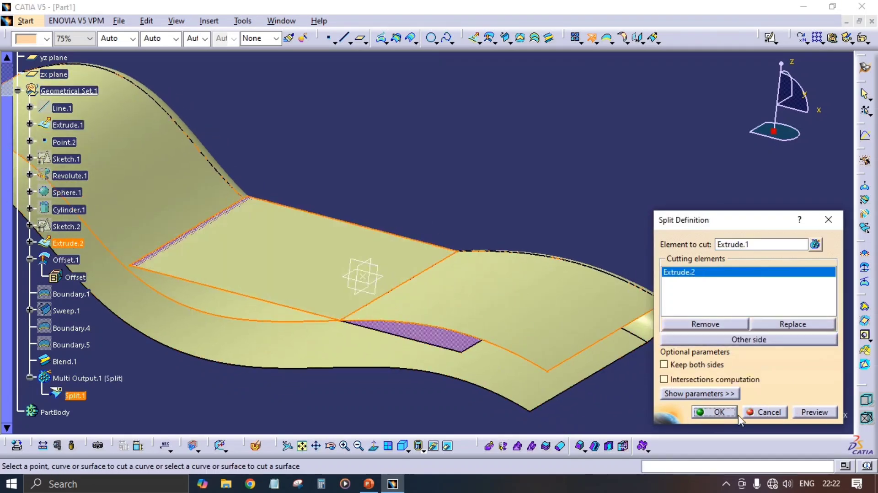
left_click(819, 416)
middle_click_drag(485, 366, 458, 295)
middle_click_drag(391, 221, 451, 268)
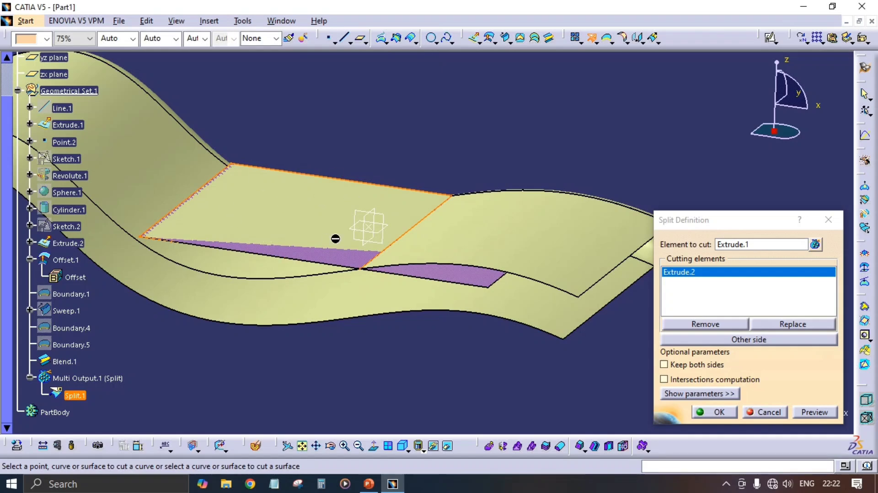
left_click(715, 340)
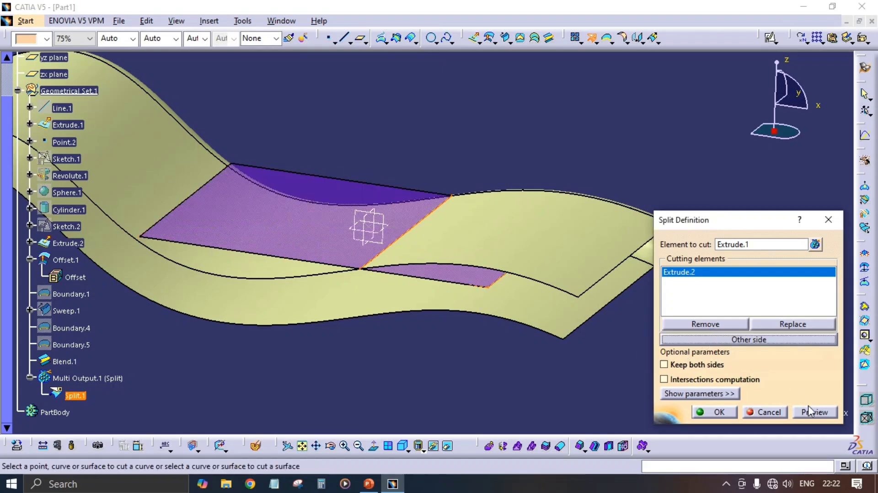
left_click(718, 412)
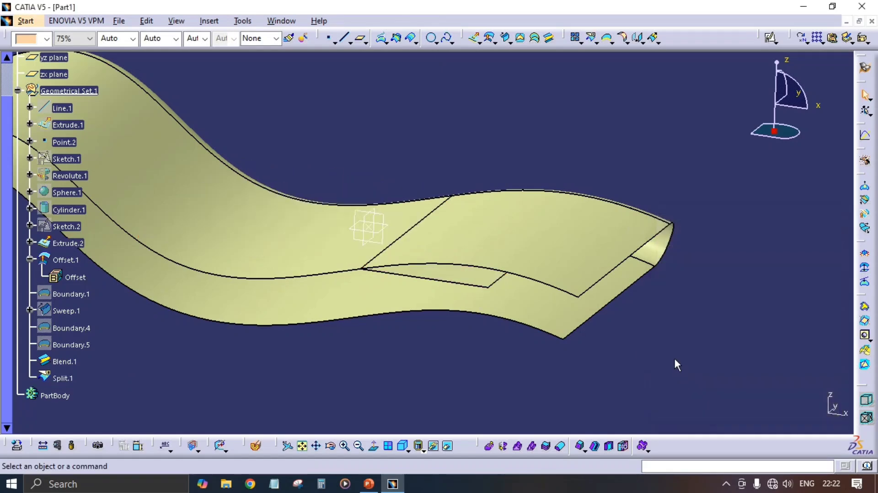
Edit the split of Extrude.1 to keep its other side, and undo the split.
middle_click_drag(565, 336, 449, 284)
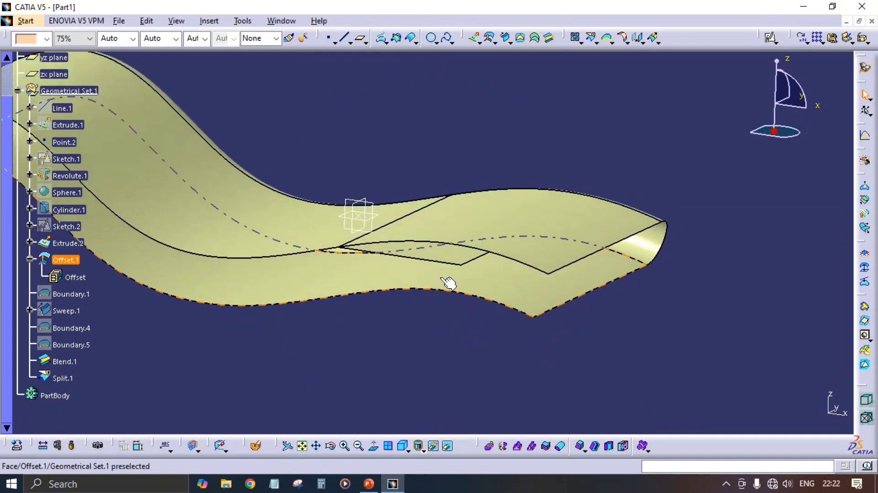
double_click(462, 258)
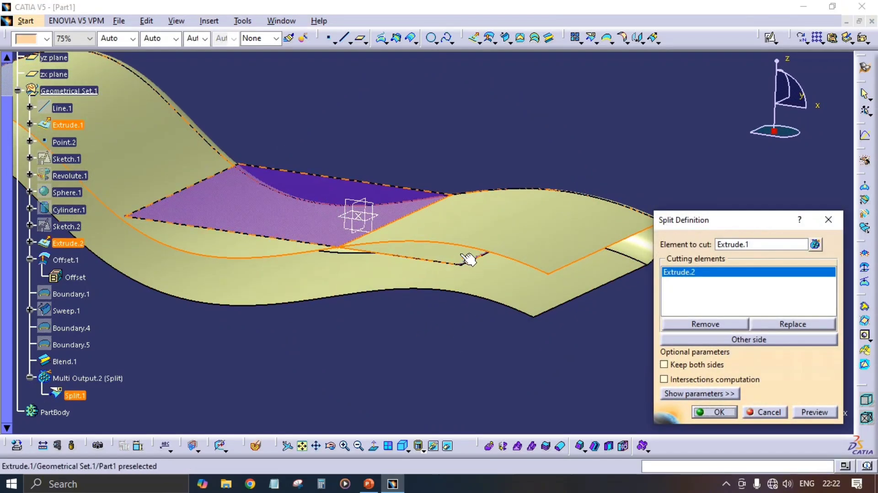
left_click(759, 341)
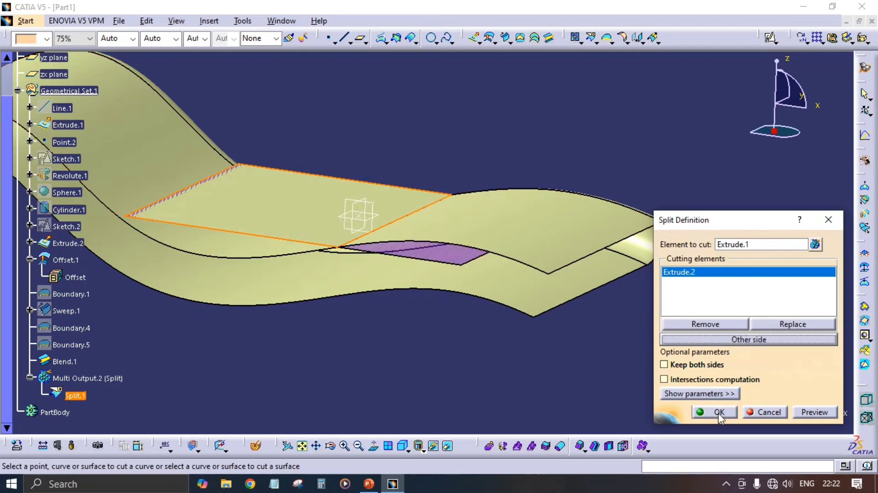
left_click(719, 412)
middle_click_drag(477, 326, 464, 379)
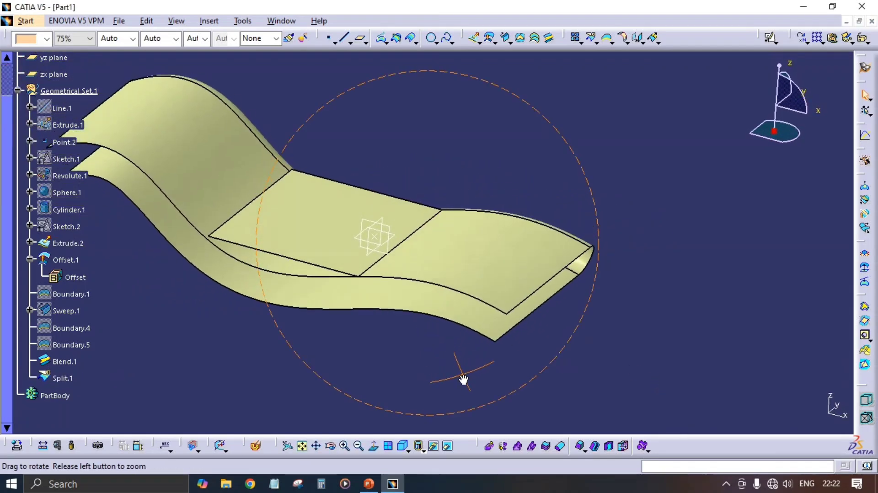
middle_click_drag(555, 190, 532, 229)
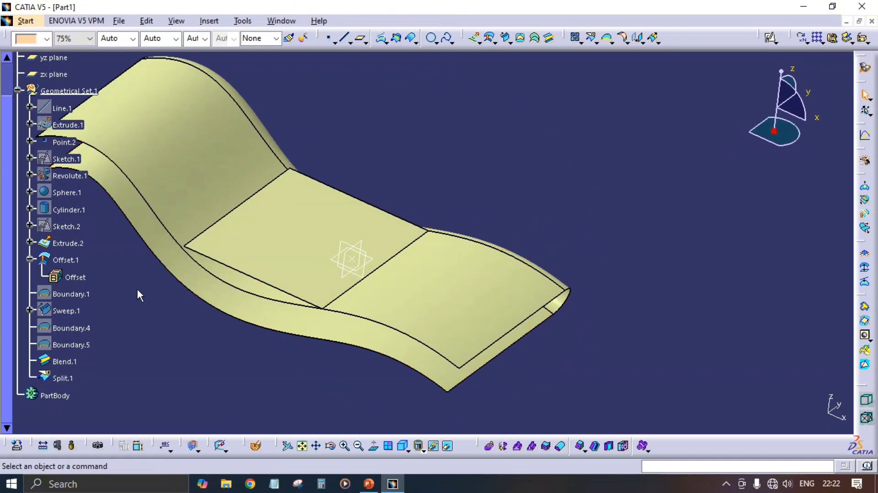
key("ctrl+z")
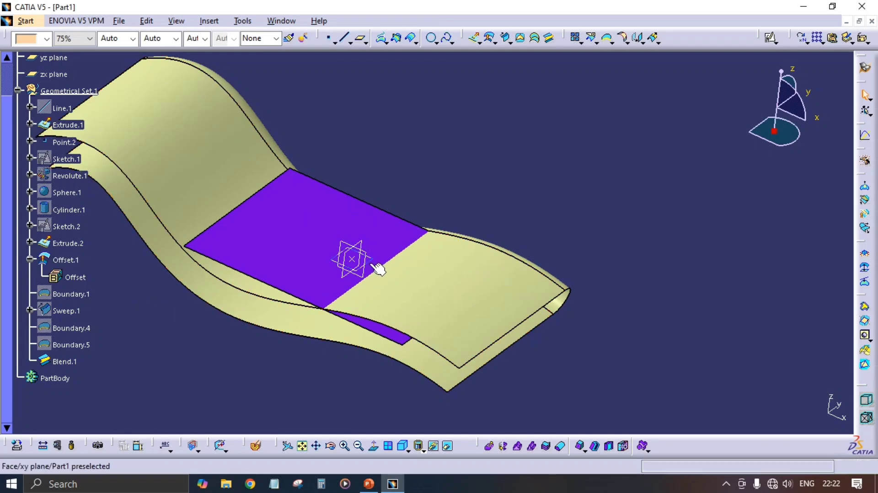
Show Sketch.1 above the purple surface and hide it again.
middle_click_drag(405, 302, 472, 285)
scroll(475, 279, "up", 1)
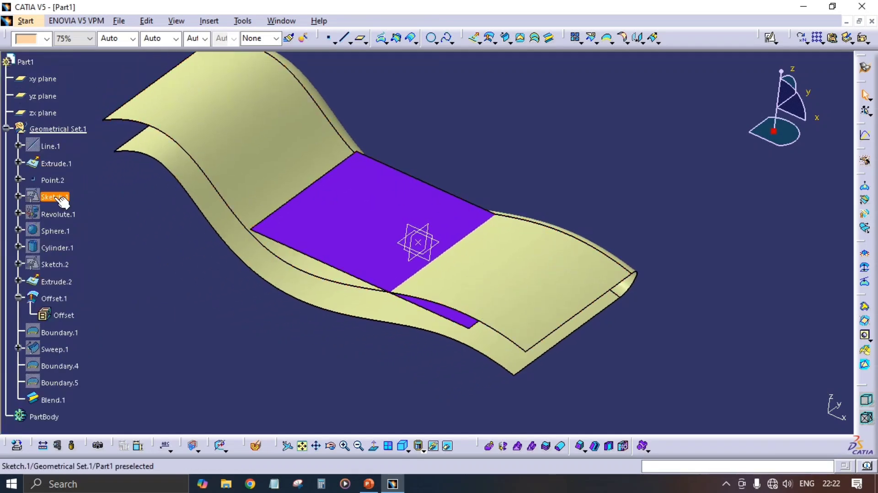
left_click(55, 197)
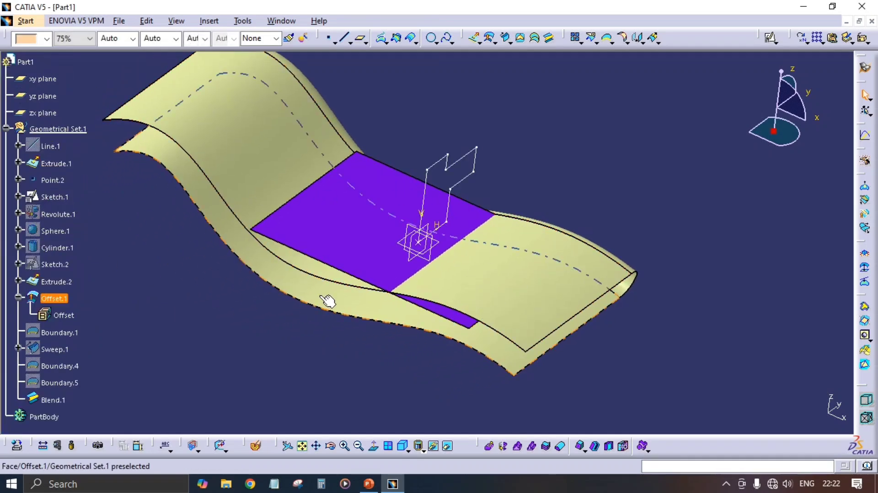
middle_click_drag(500, 273, 430, 241)
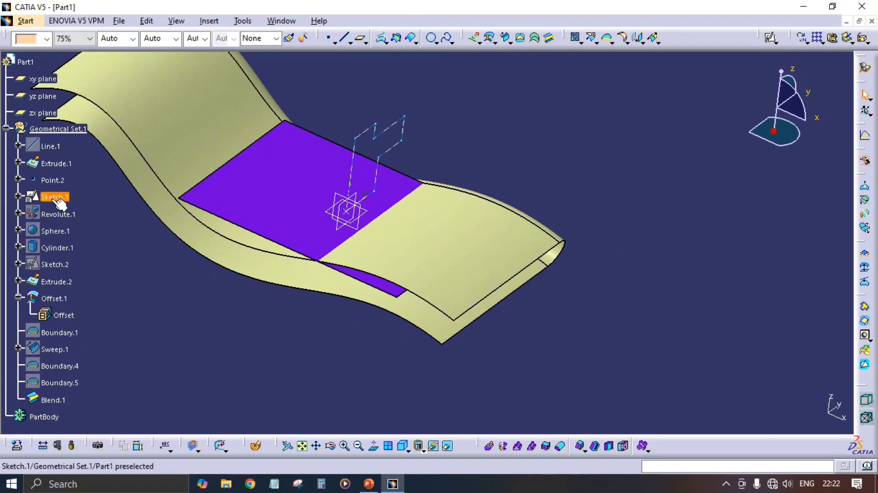
left_click(54, 199)
key("space")
middle_click_drag(187, 255, 279, 291)
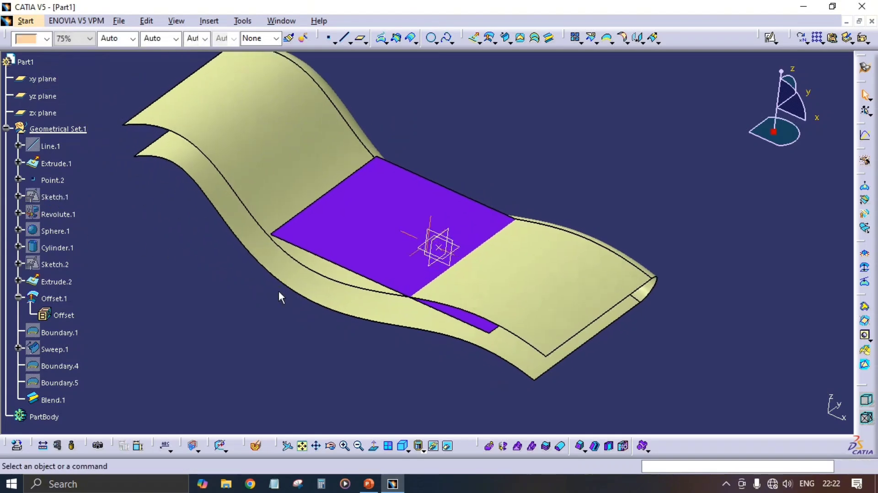
Show the Revolute.1 surface on the purple plane and hide it again.
left_click(64, 217)
key("space")
middle_click_drag(471, 293, 478, 238)
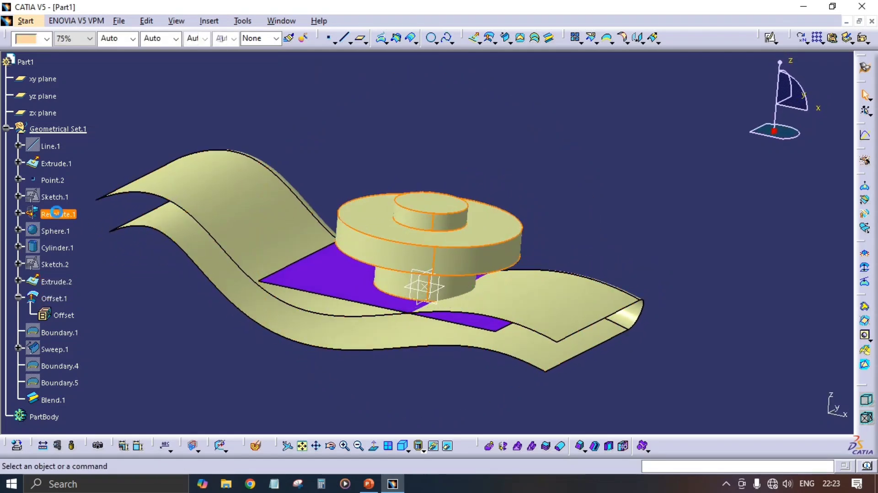
left_click(56, 212)
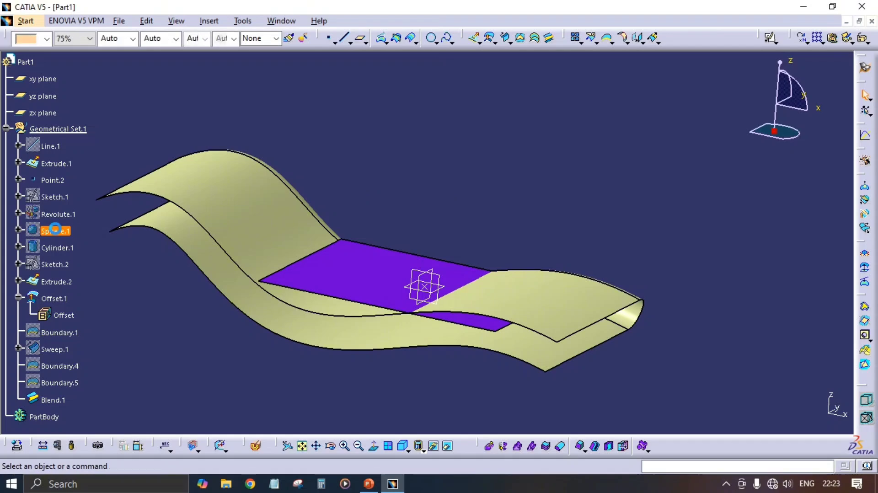
Show the Sphere.1 surface crossing the purple Extrude.1 plane.
left_click(55, 229)
middle_click_drag(387, 284, 410, 236)
middle_click_drag(432, 274, 461, 217)
middle_click_drag(496, 184, 451, 265)
Hide the wavy Extrude.2 surface and its offset surface Offset.1.
left_click(684, 296)
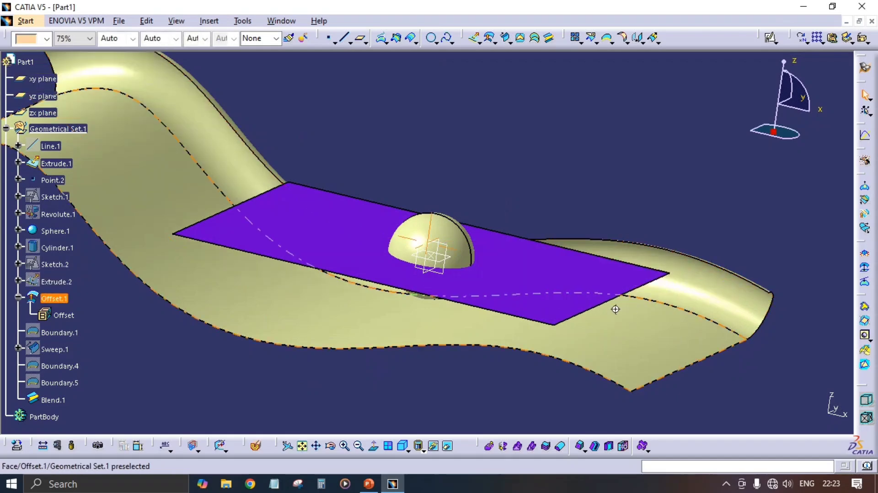
middle_click_drag(585, 274, 620, 316)
left_click(621, 315)
key("space")
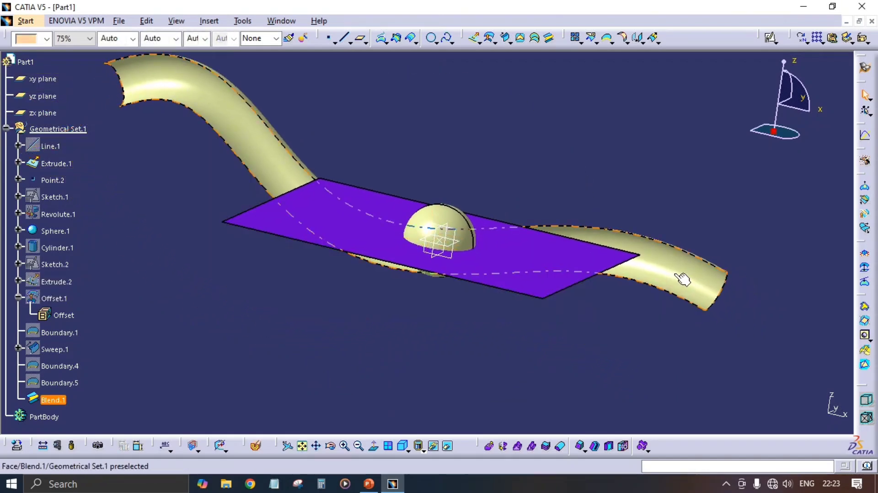
Hide the Blend.1 surface so that only the sphere and the purple plane are displayed.
left_click(683, 279)
key("space")
middle_click_drag(482, 323, 544, 215)
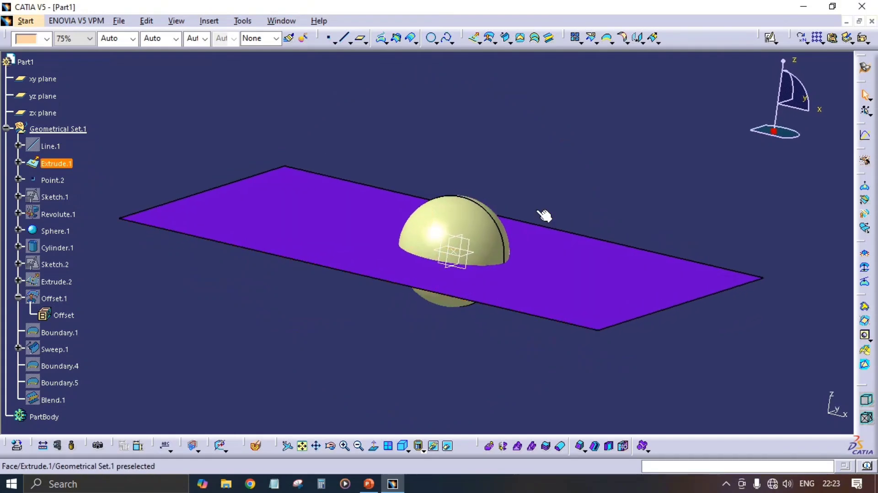
Split Sphere.1 using the purple Extrude.1 plane as the cutting element.
left_click(590, 37)
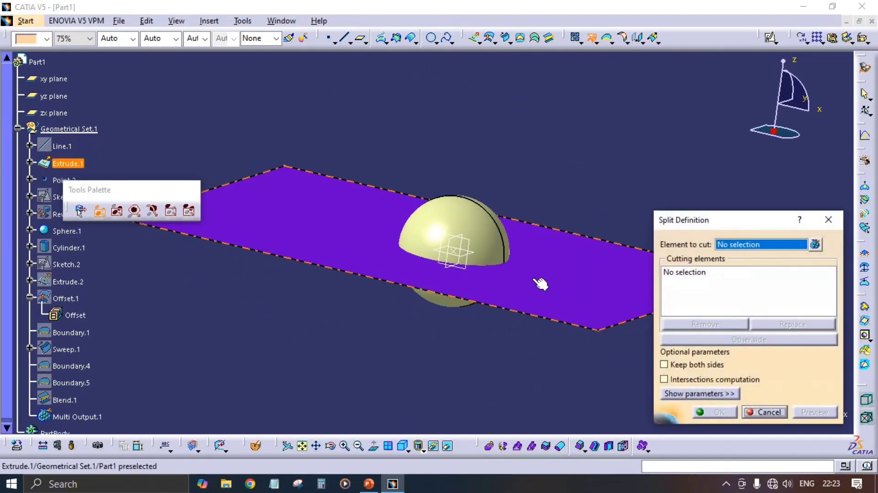
left_click(489, 238)
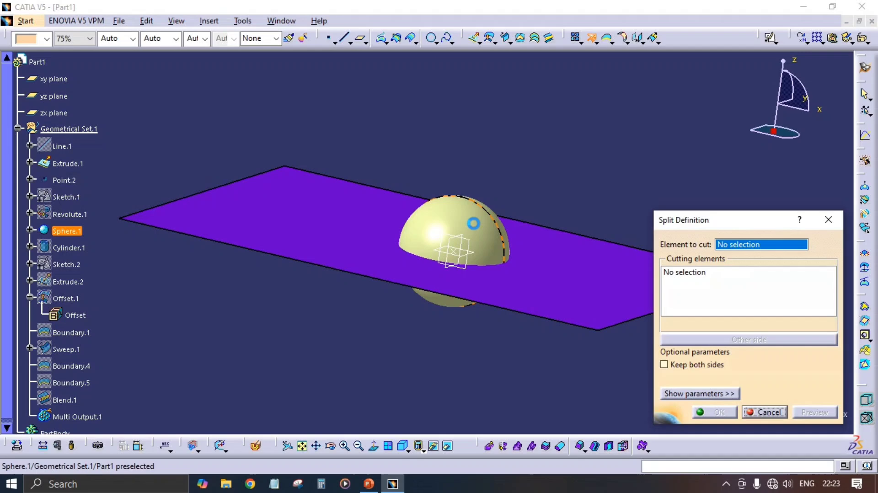
left_click(581, 290)
middle_click_drag(567, 366, 507, 238)
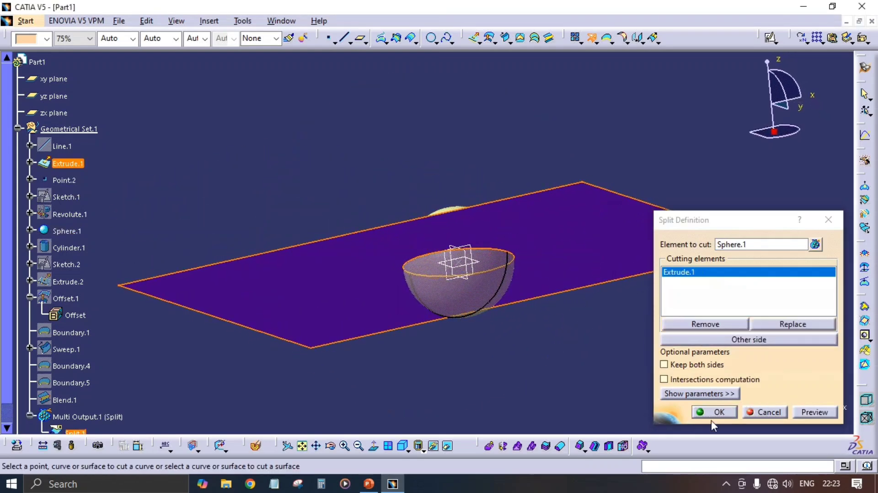
left_click(821, 412)
left_click(718, 412)
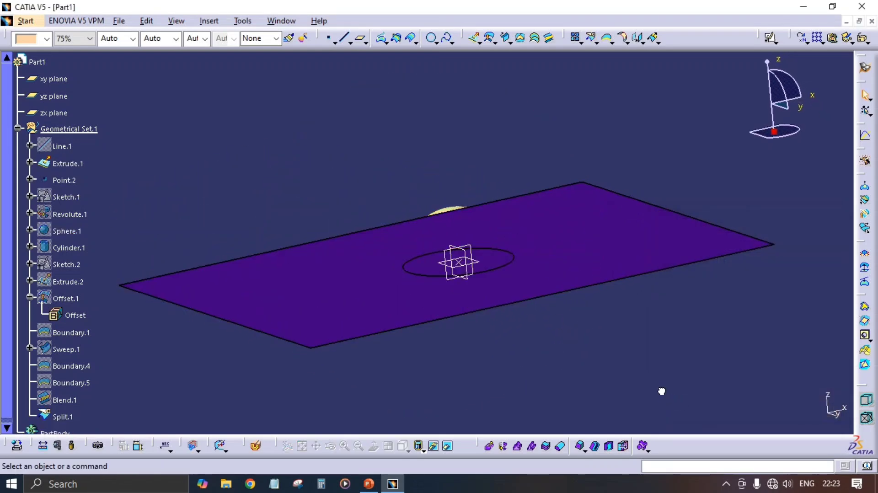
Hide the Extrude.1 plane to inspect the split sphere, and undo both the hiding and the split.
middle_click_drag(663, 392, 657, 267)
key("space")
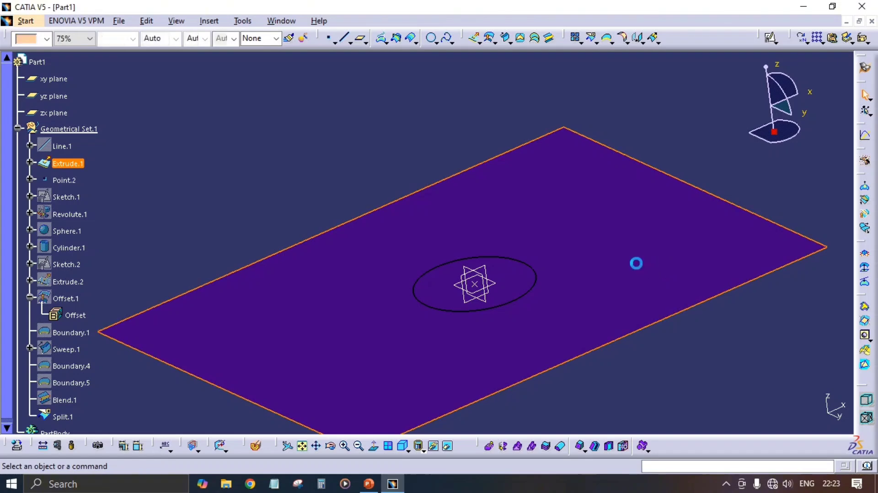
middle_click_drag(571, 268, 565, 315)
key("ctrl+z")
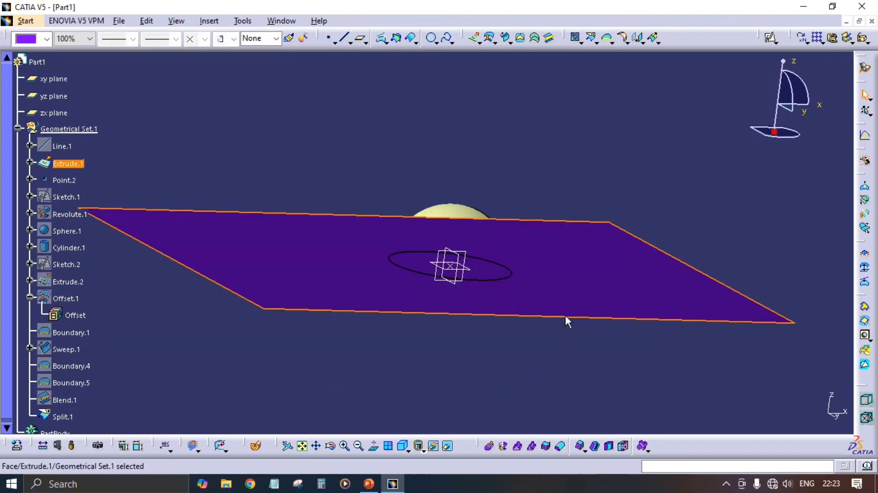
middle_click_drag(471, 290, 457, 335)
key("ctrl+z")
middle_click_drag(439, 253, 641, 174)
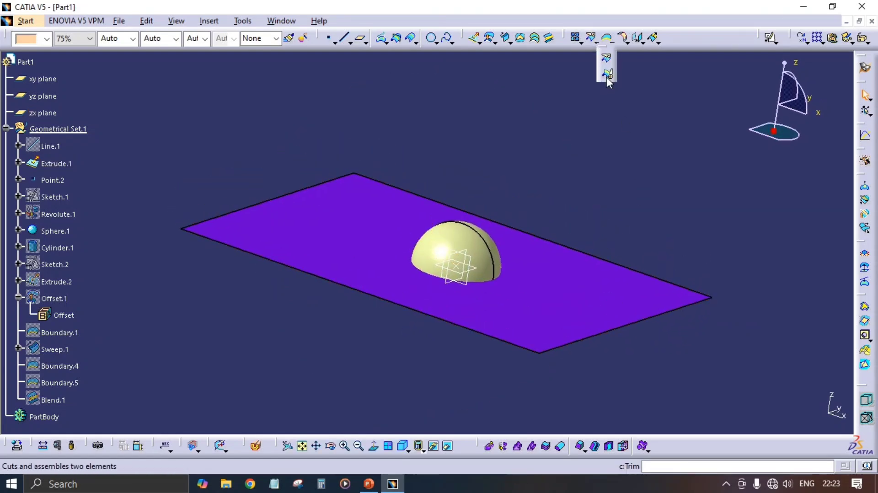
Trim Sphere.1 and Extrude.1 against each other in Standard mode, keeping the upper hemisphere and the surrounding plane.
left_click(607, 77)
middle_click_drag(493, 276, 437, 250)
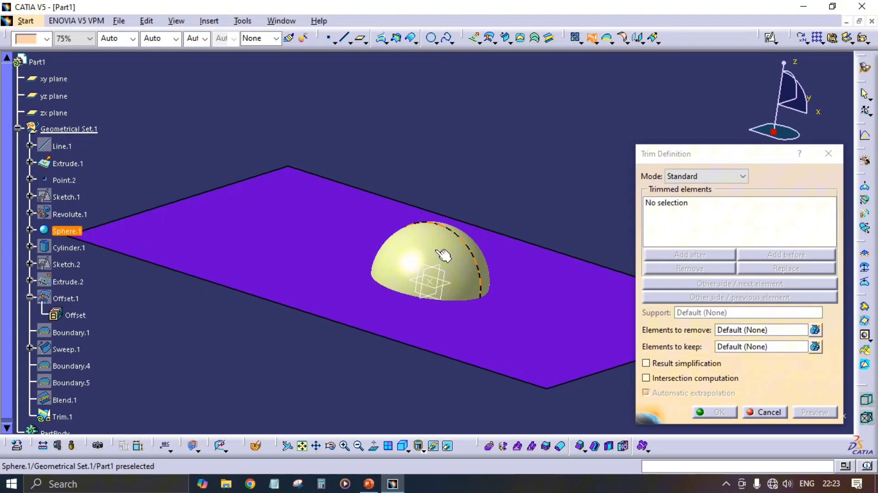
left_click(412, 251)
middle_click_drag(521, 323, 442, 241)
left_click(474, 274)
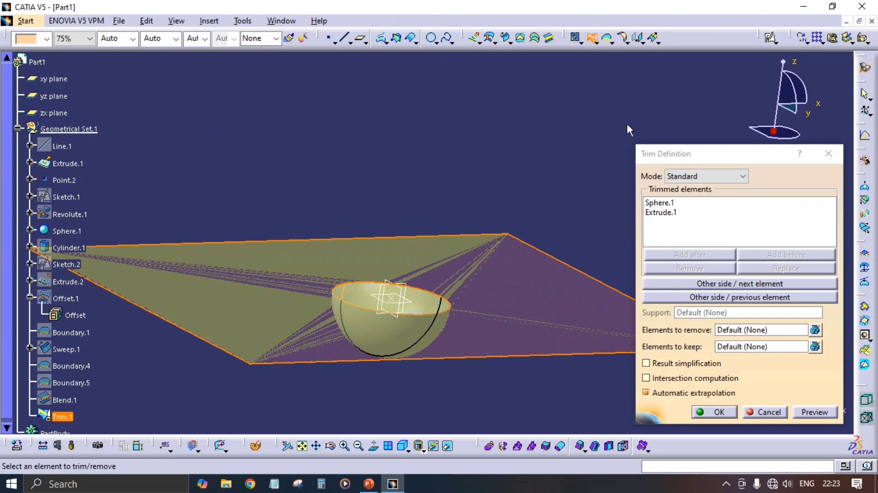
left_click(723, 413)
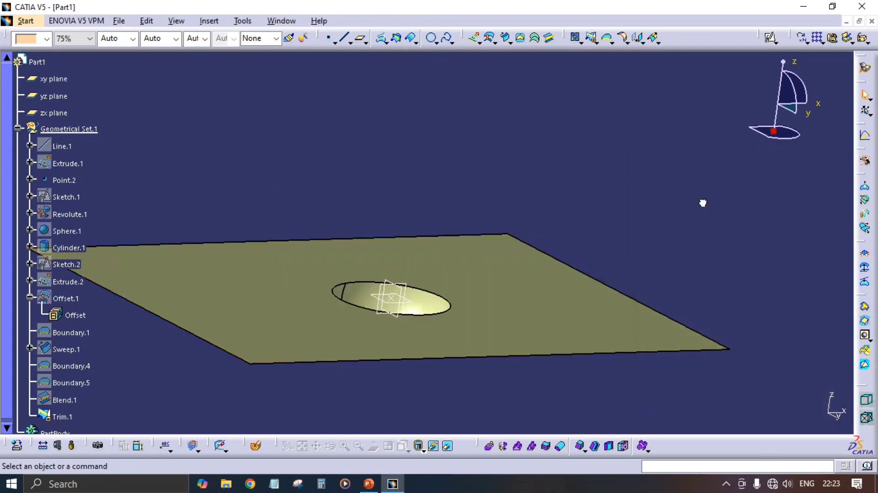
middle_click_drag(526, 215, 497, 257)
middle_click_drag(316, 245, 370, 311)
Edit the trim to keep the upper hemisphere and the circular portion of the plane inside it.
double_click(493, 304)
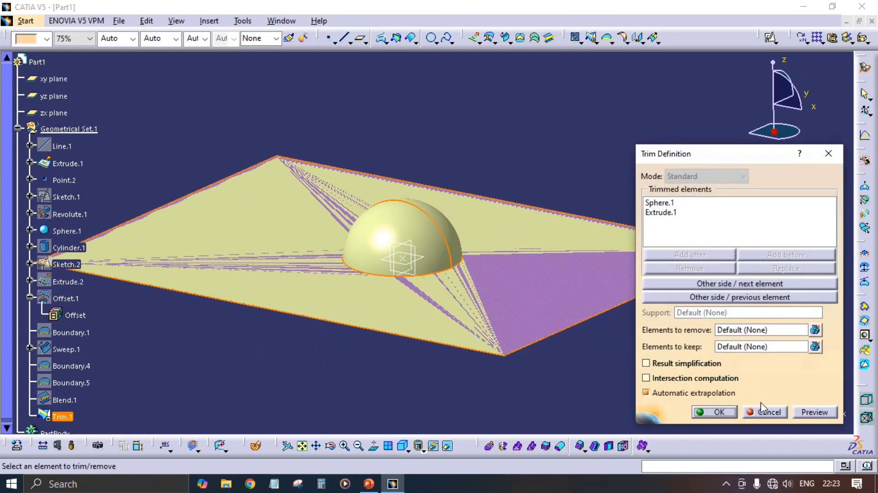
left_click(763, 412)
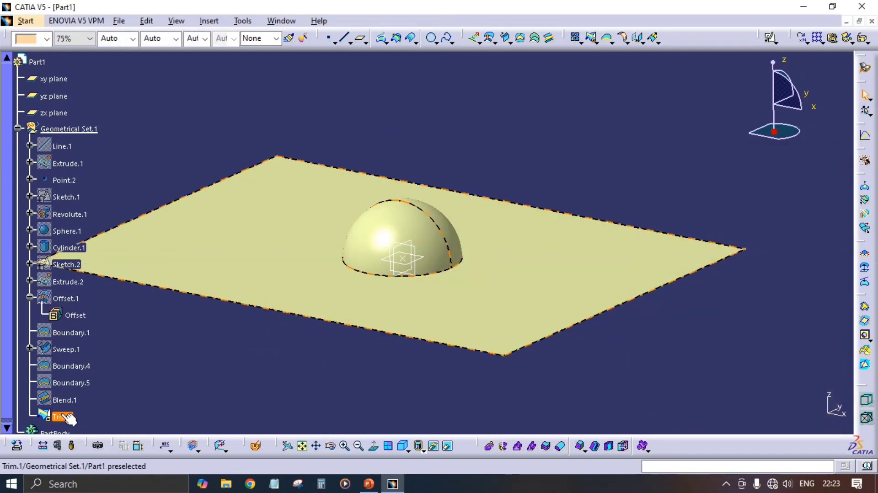
left_click(757, 284)
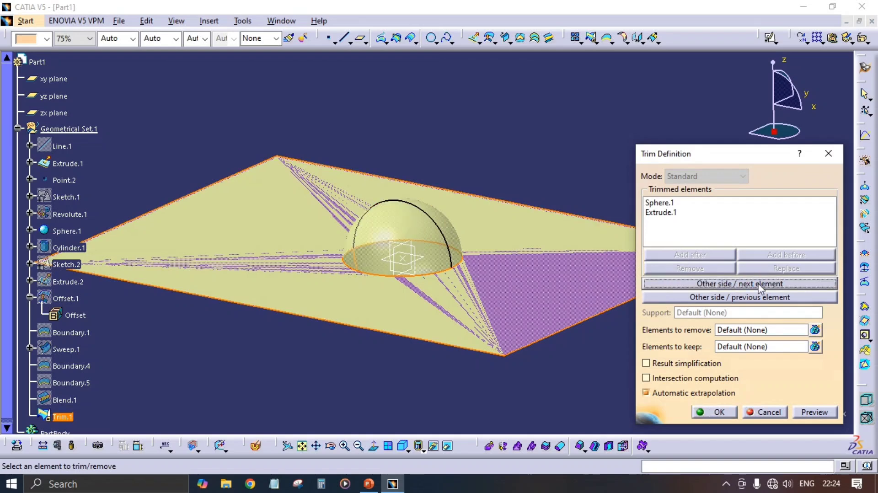
left_click(761, 297)
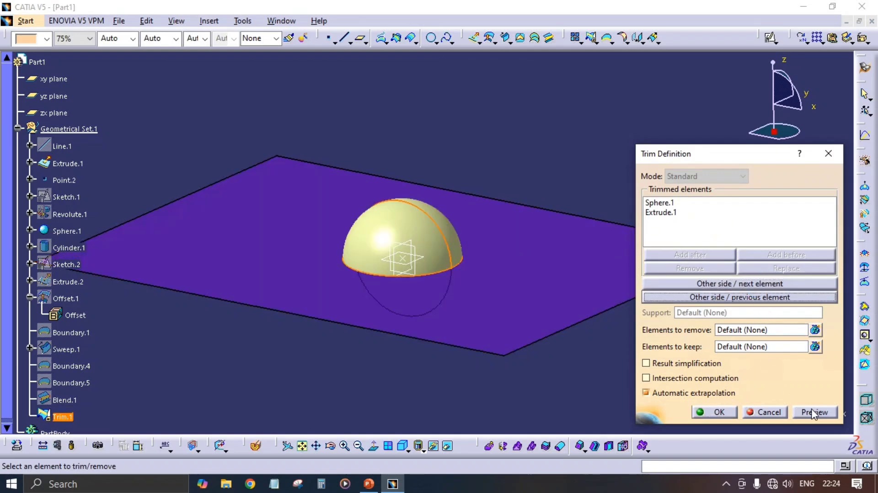
left_click(730, 414)
middle_click_drag(424, 331, 388, 237)
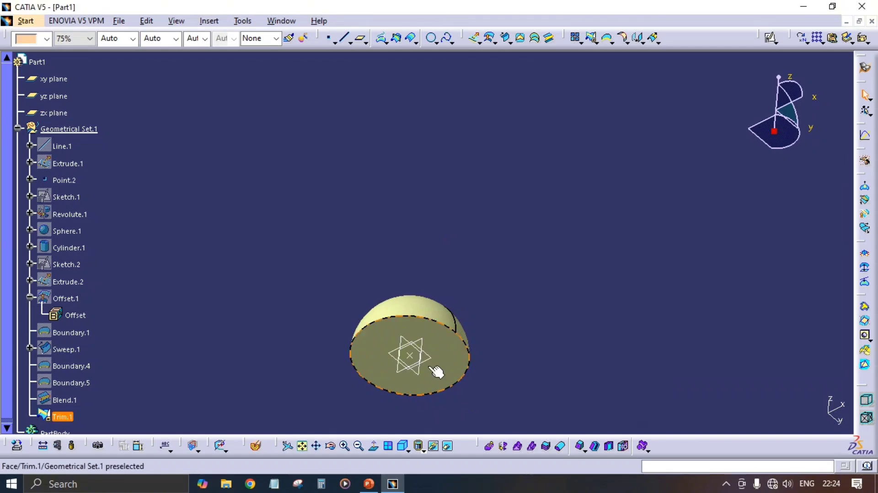
middle_click_drag(437, 372, 462, 322)
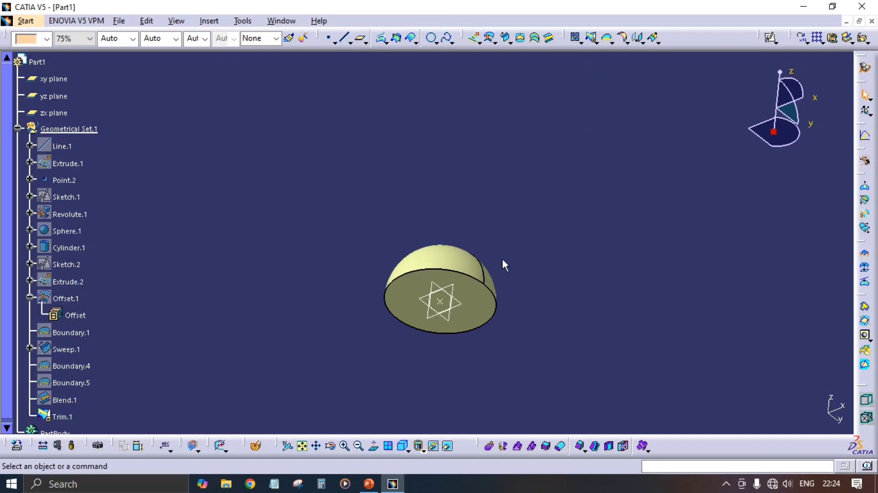
Undo the trim and the earlier visibility changes to bring back the wavy surface, its offset and the blend.
left_click(43, 414)
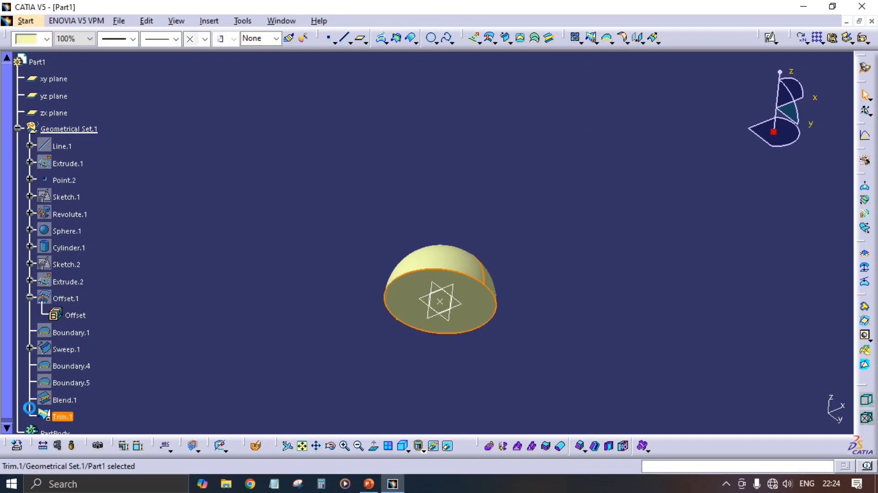
key("ctrl+z")
key("ctrl+z")
key("ctrl+z")
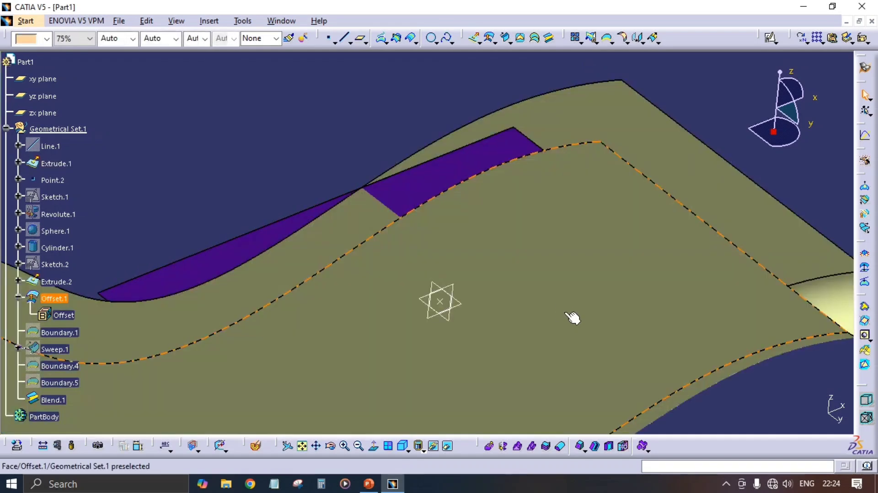
Hide the purple Extrude.1 plane that crosses the wavy surfaces.
middle_click_drag(572, 317, 291, 284)
left_click(394, 229)
key("space")
Hide the upper wavy surface Extrude.2 and undo the hiding.
left_click(439, 277)
middle_click_drag(439, 277, 431, 261)
left_click(446, 283)
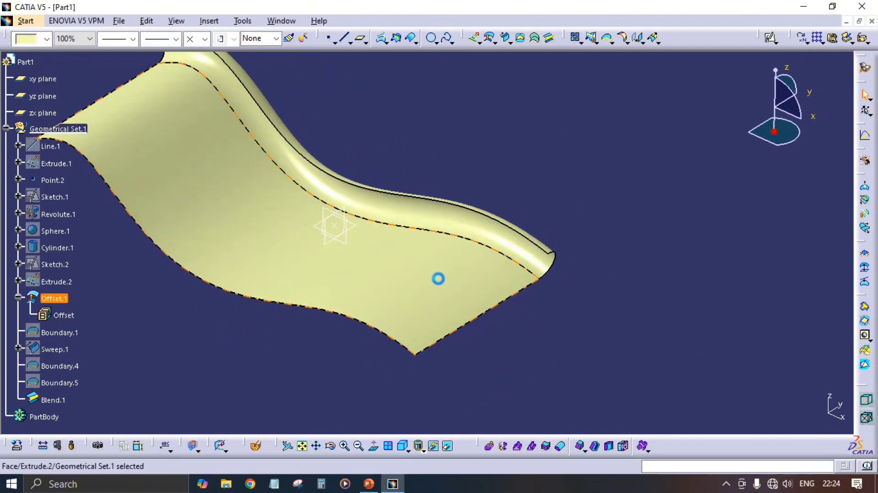
key("space")
right_click(449, 259)
left_click(490, 290)
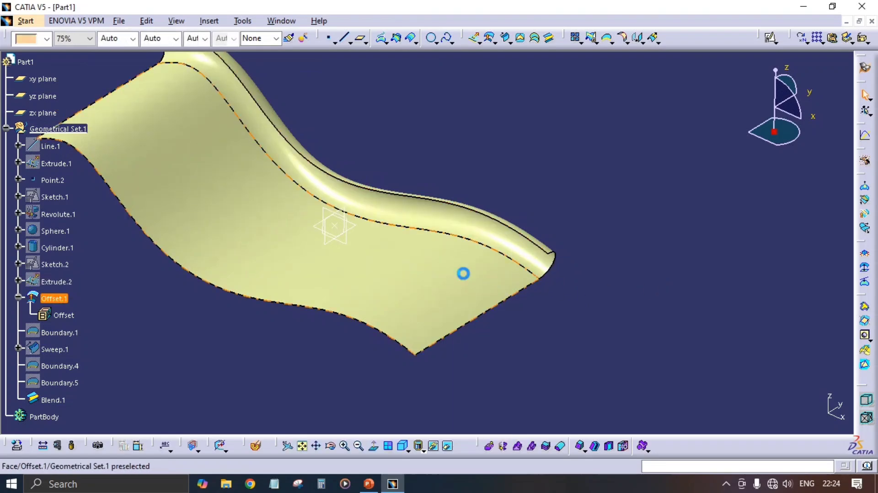
key("ctrl+z")
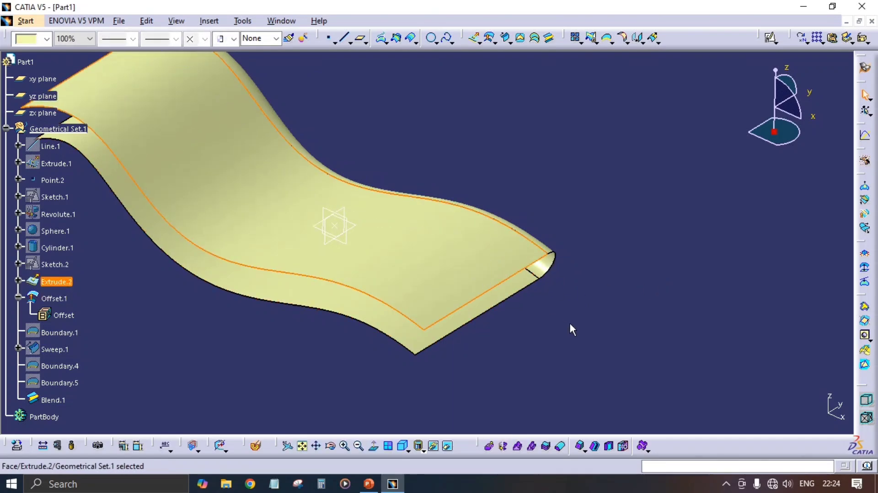
left_click(569, 322)
Join the Extrude.2, Blend.1 and Offset.1 surfaces into a single surface.
middle_click_drag(566, 324, 457, 299)
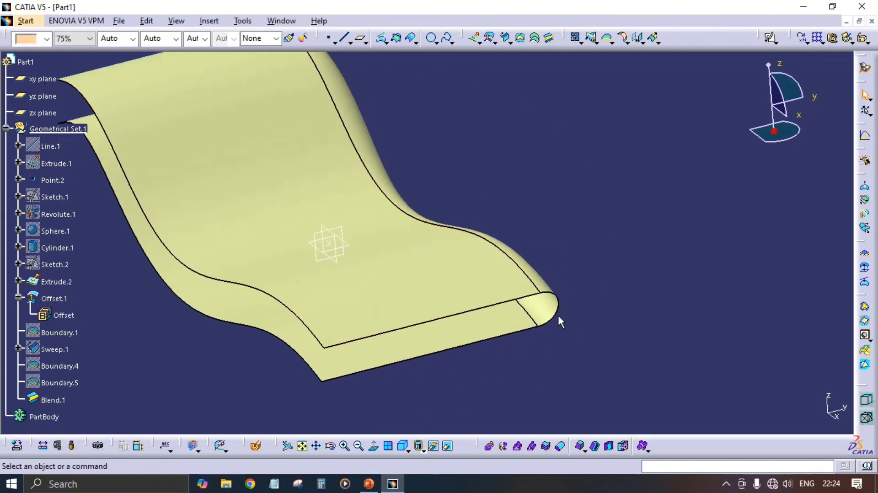
middle_click_drag(547, 270, 450, 311)
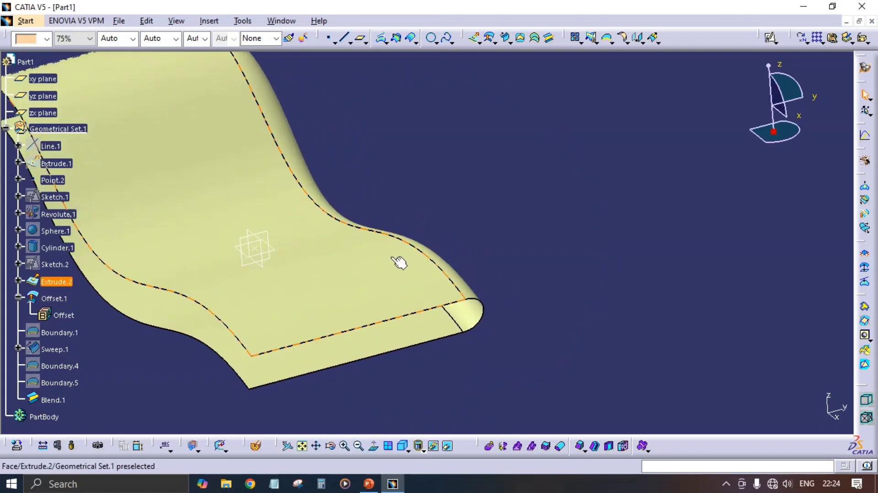
left_click(576, 42)
middle_click_drag(411, 205, 366, 199)
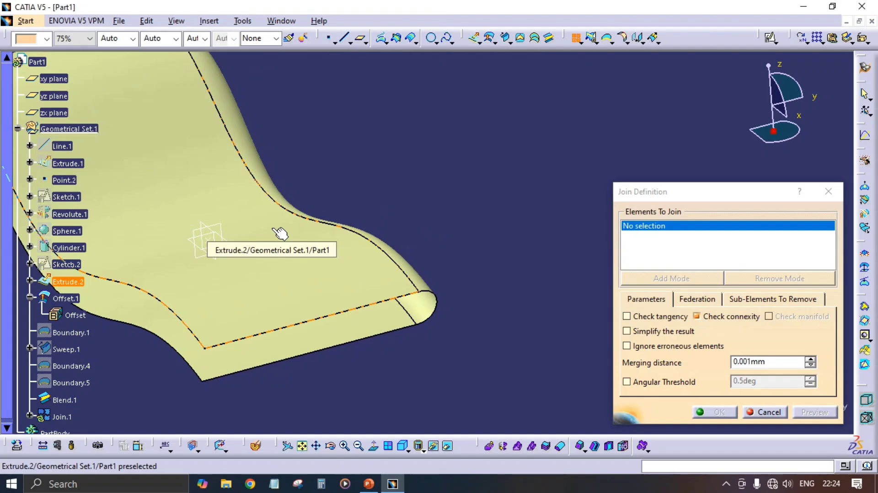
middle_click_drag(402, 284, 486, 329)
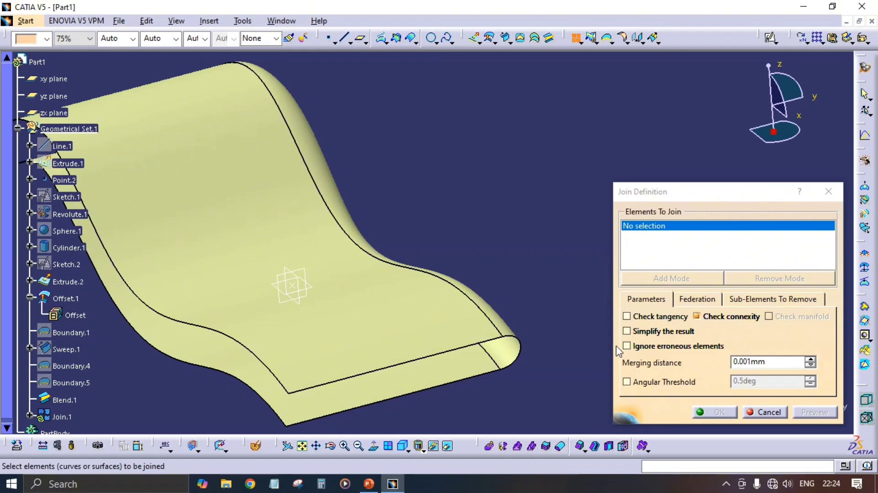
mouse_move(453, 332)
middle_mouse_down()
mouse_move(444, 332)
mouse_move(468, 335)
middle_mouse_up()
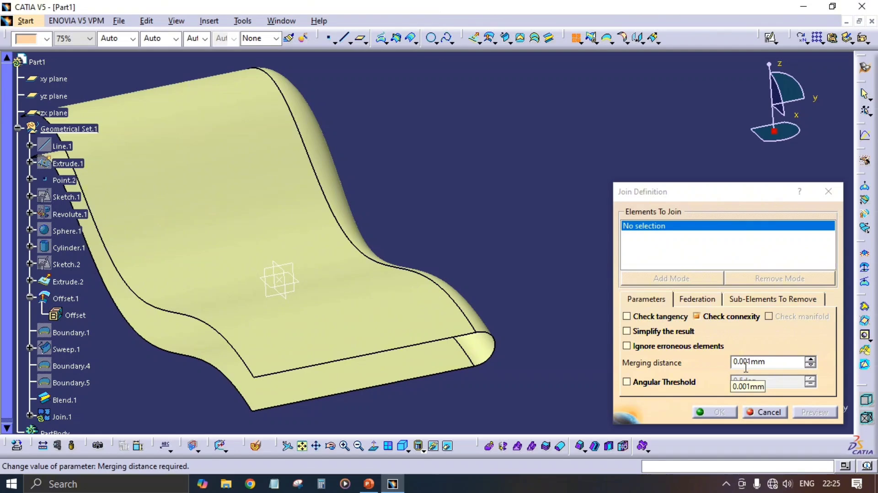
middle_click_drag(476, 297, 448, 291)
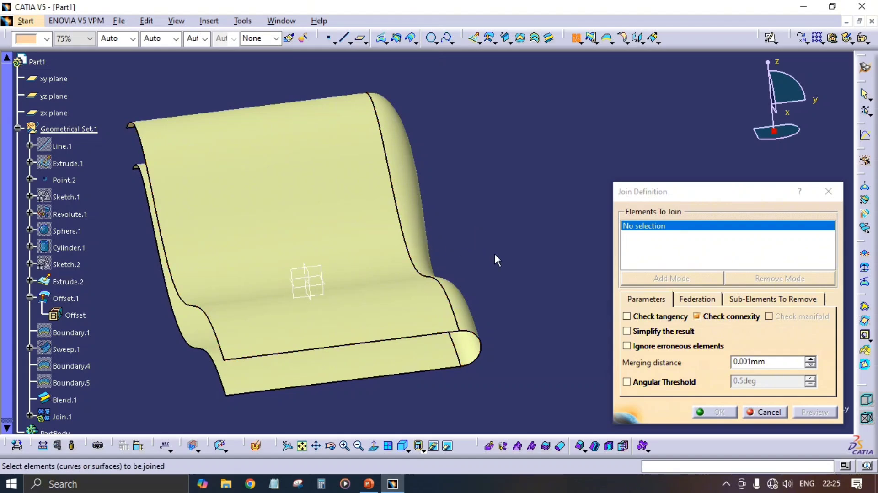
left_click(358, 202)
left_click(410, 180)
middle_click_drag(421, 290, 466, 362)
left_click(366, 286)
left_click(814, 411)
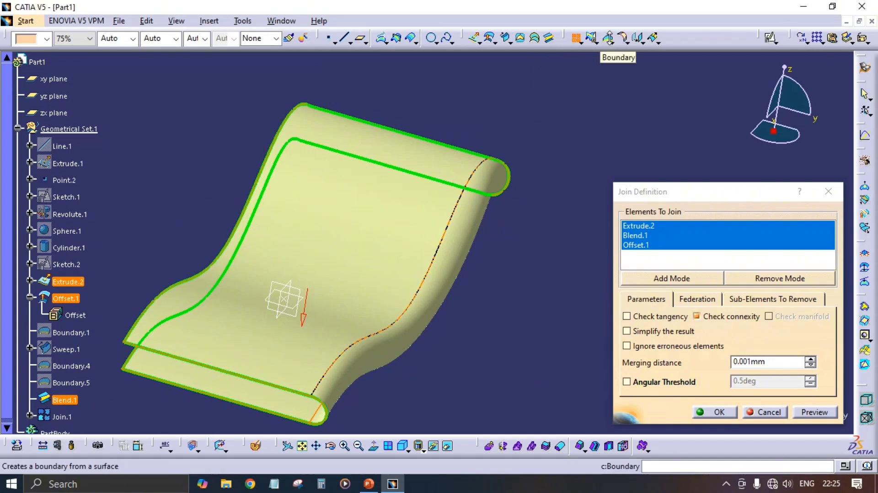
middle_click_drag(449, 276, 320, 312)
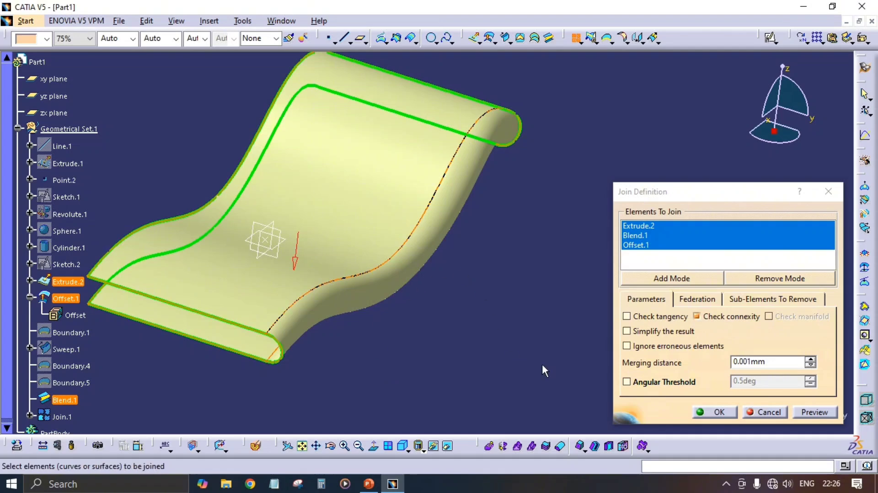
left_click(716, 412)
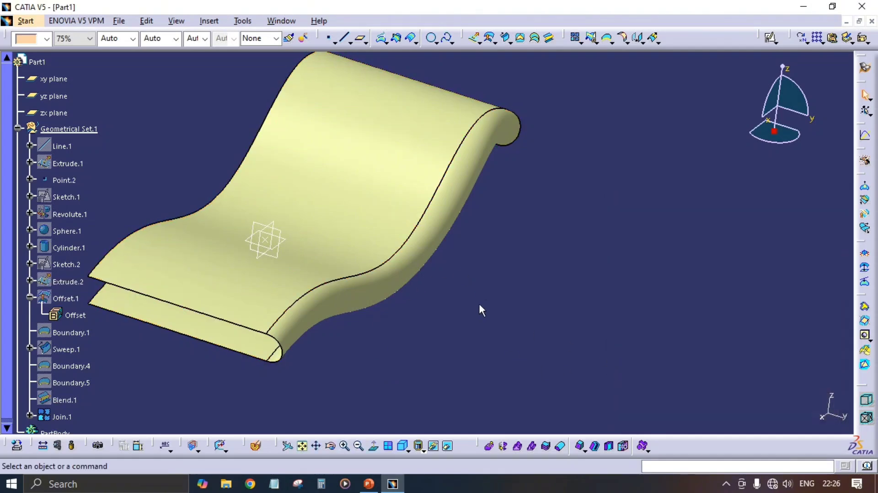
middle_click_drag(480, 307, 505, 302)
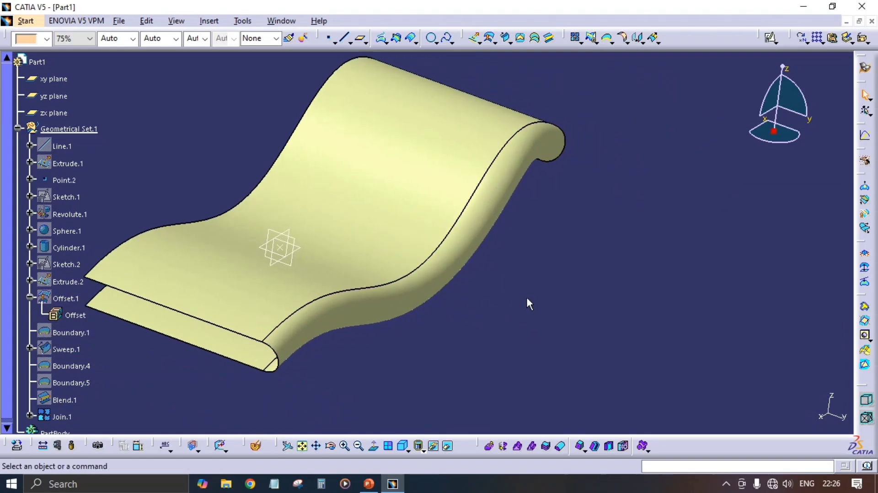
middle_click_drag(535, 318, 483, 332)
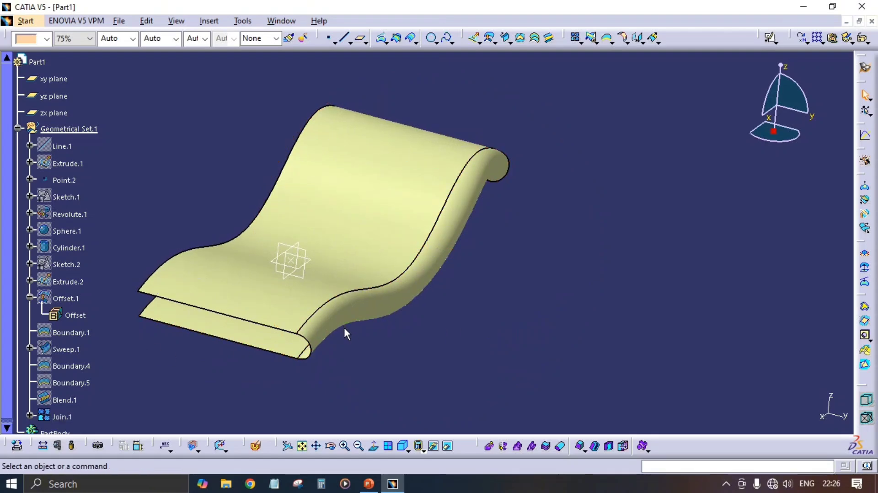
middle_click_drag(368, 335, 382, 337)
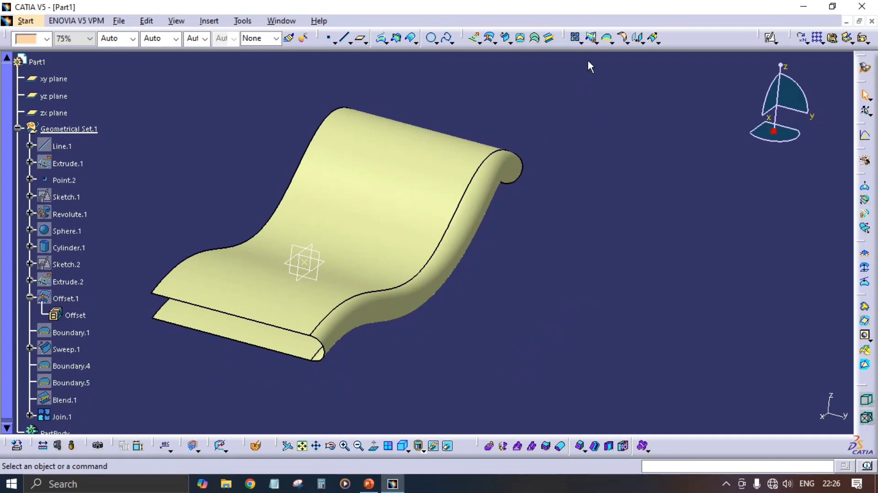
left_click(612, 43)
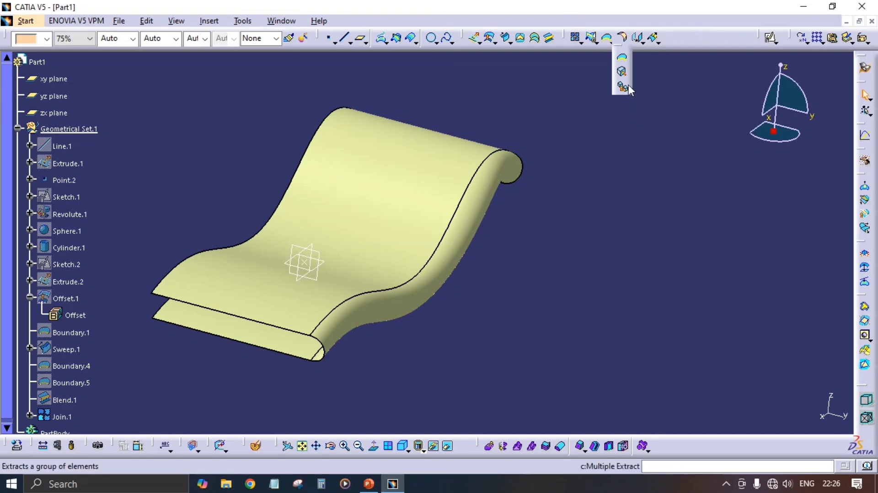
left_click(588, 271)
left_click(626, 43)
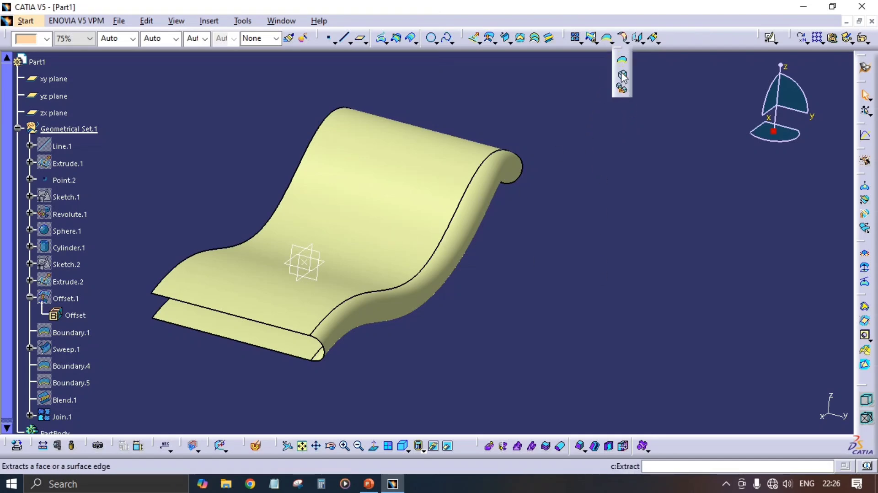
left_click(623, 74)
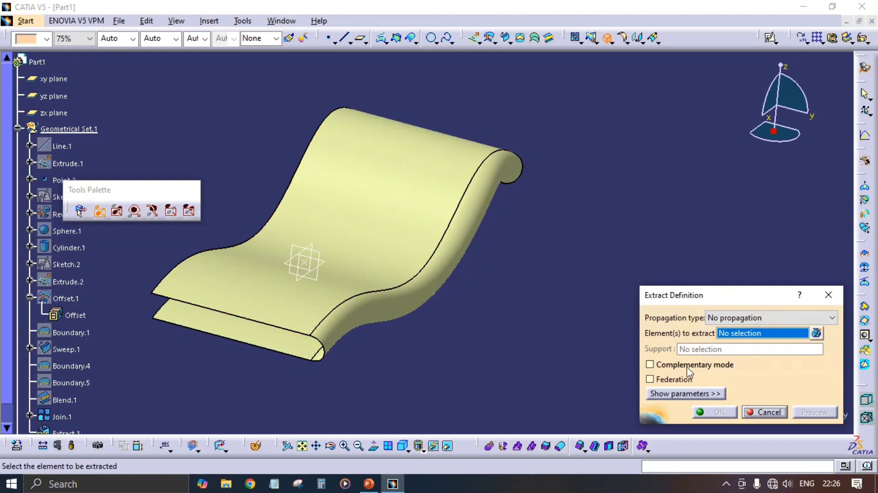
left_click(757, 413)
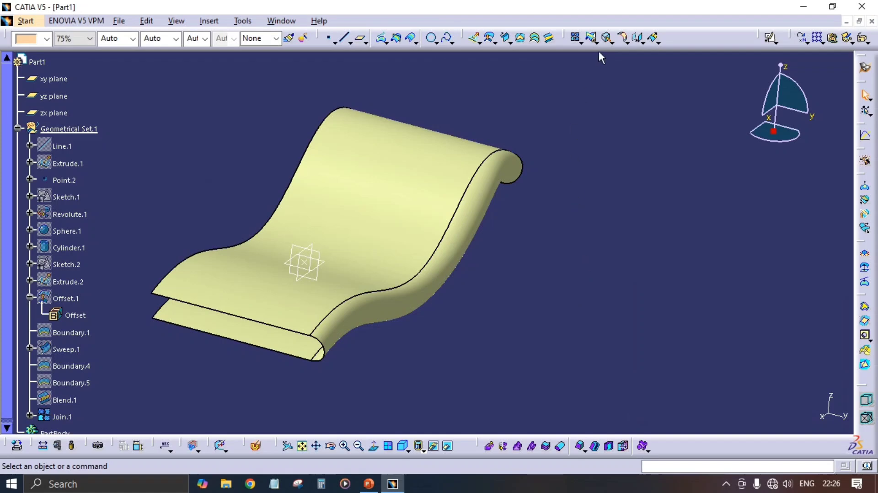
Extract the curved blend edge at the front end of the joined surface without propagation and undo the extraction.
left_click(607, 37)
middle_click_drag(572, 104, 358, 278)
left_click(355, 309)
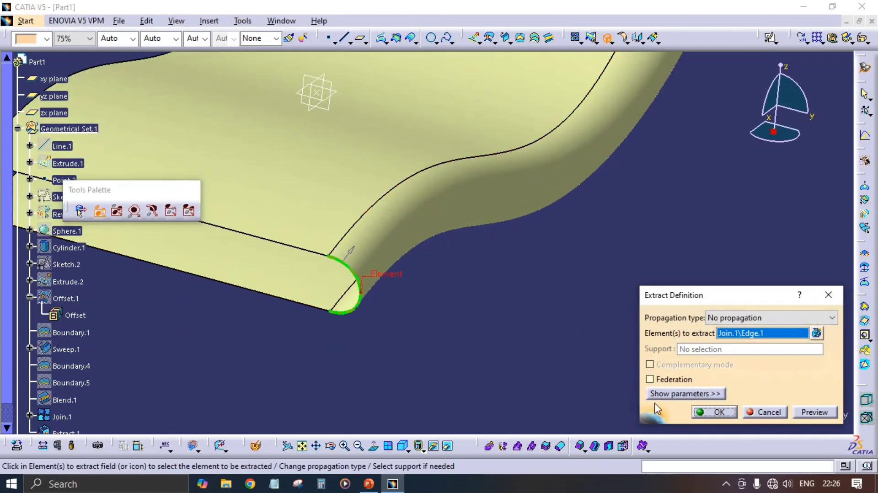
left_click(704, 413)
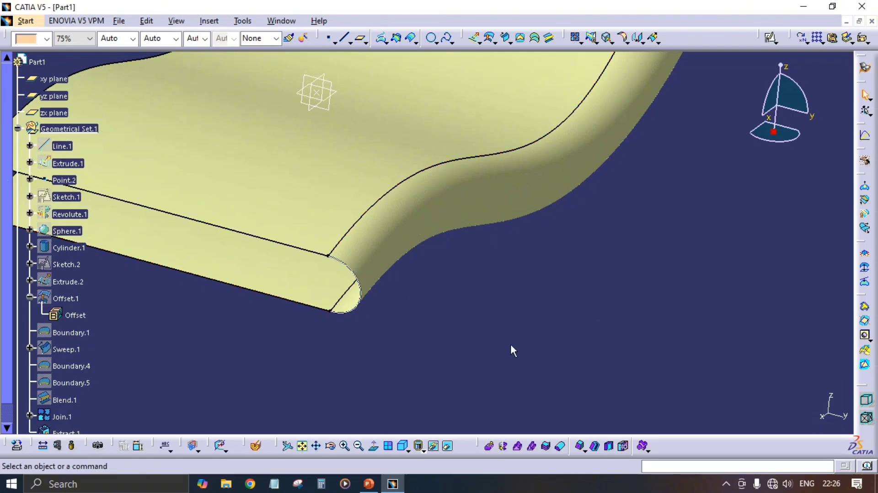
key("ctrl+z")
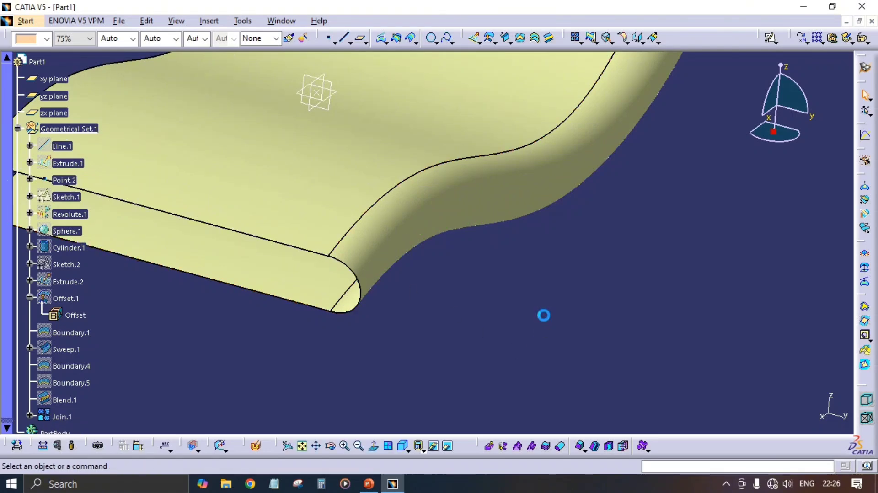
Extract the upper wavy face of the joined surface with no propagation and select the resulting extract.
middle_click_drag(328, 145, 327, 213)
middle_click_drag(411, 171, 426, 183)
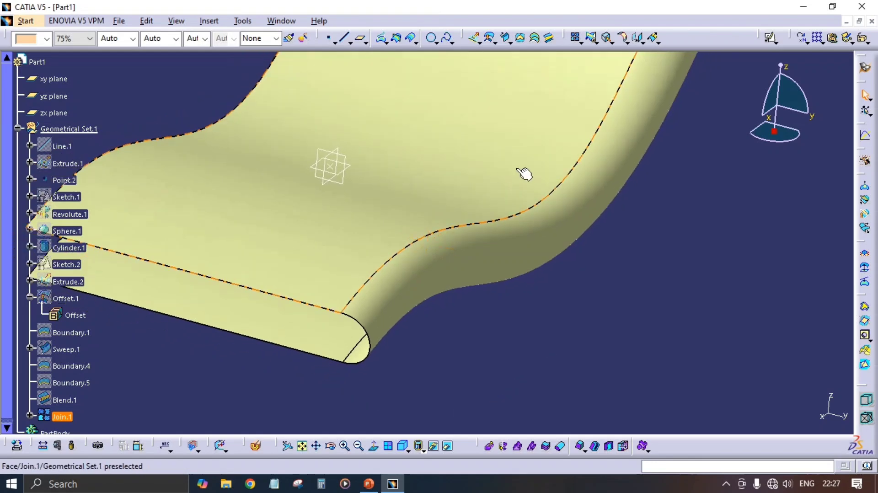
left_click(607, 40)
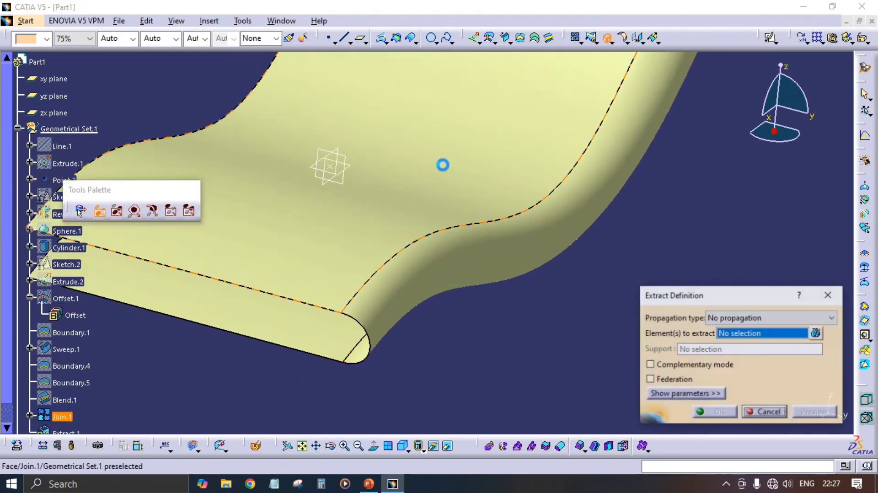
left_click(386, 160)
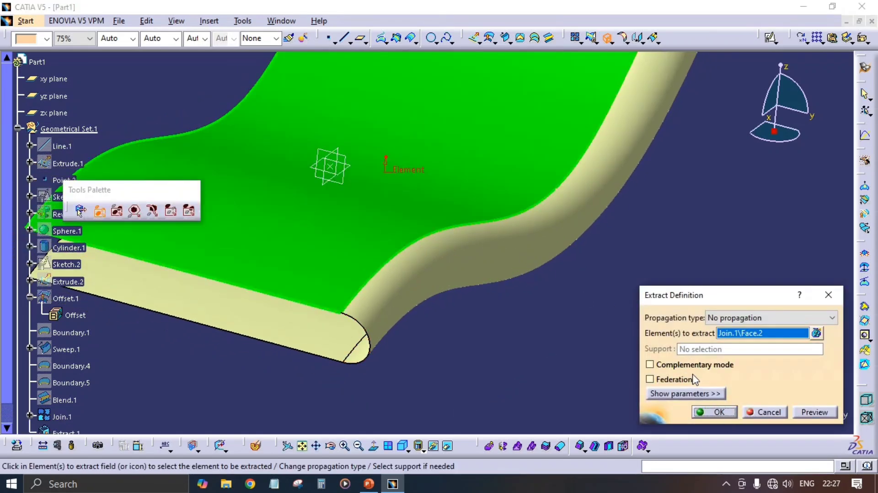
left_click(719, 413)
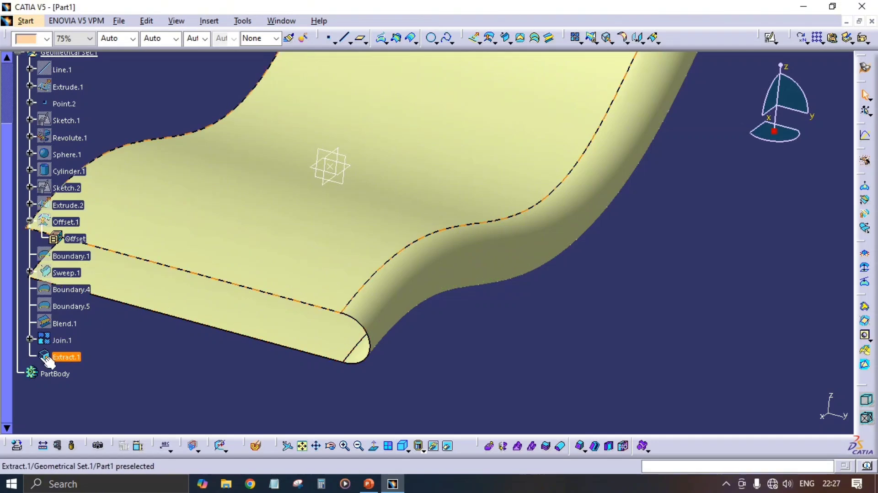
left_click(74, 358)
double_click(69, 356)
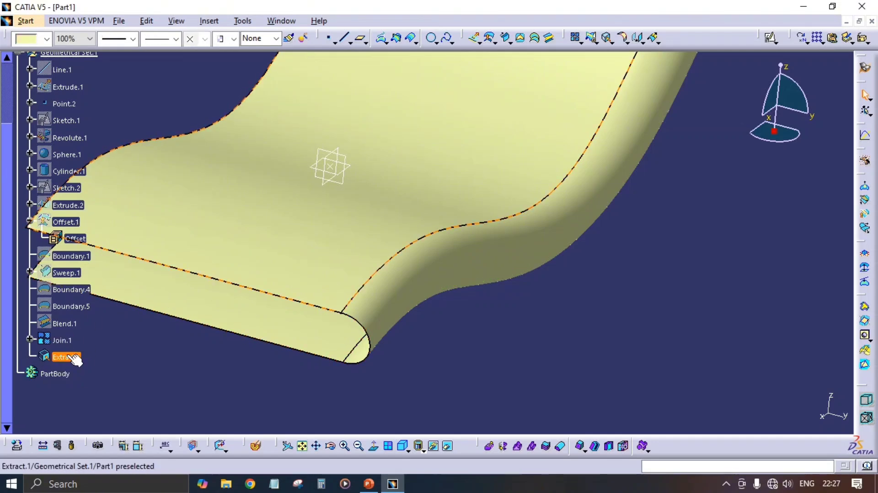
Undo the face extraction and the join of the wavy surface, its offset and the blend.
key("ctrl+z")
key("ctrl+z")
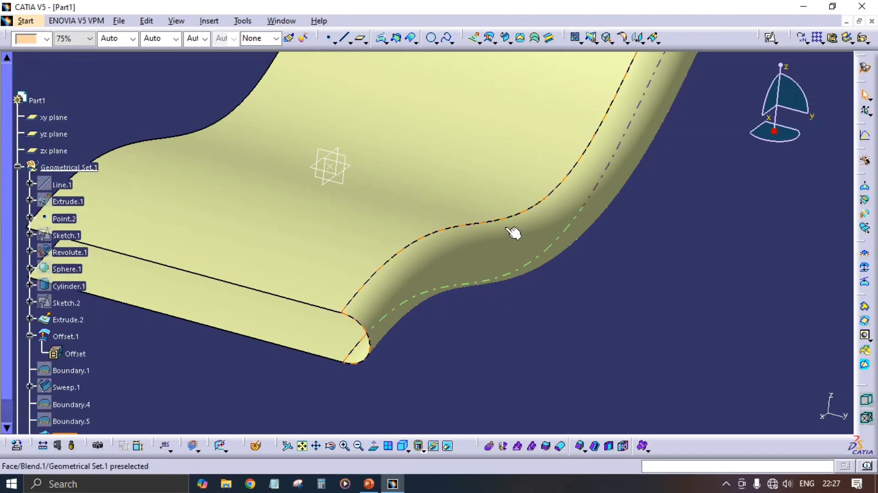
left_click(626, 43)
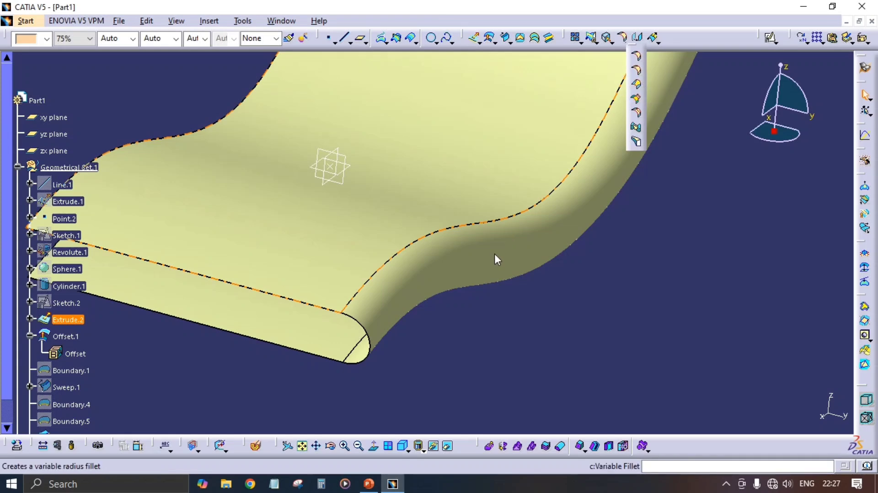
left_click(634, 289)
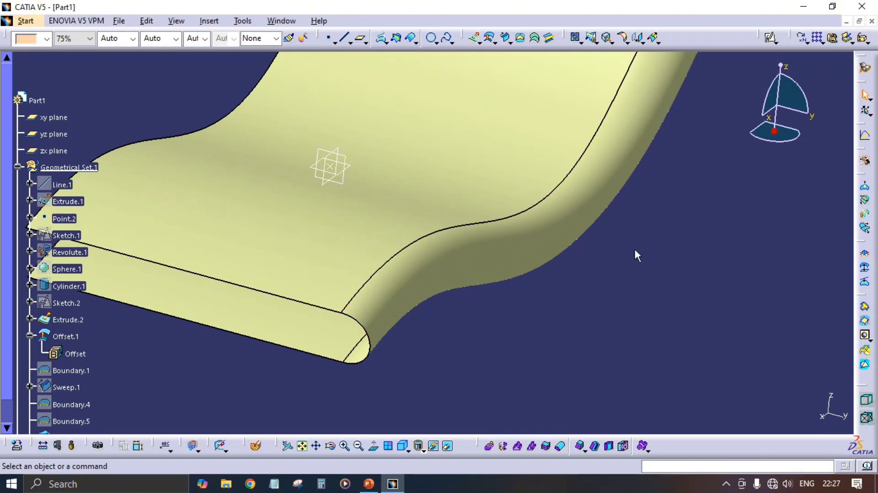
middle_click_drag(556, 280, 483, 316)
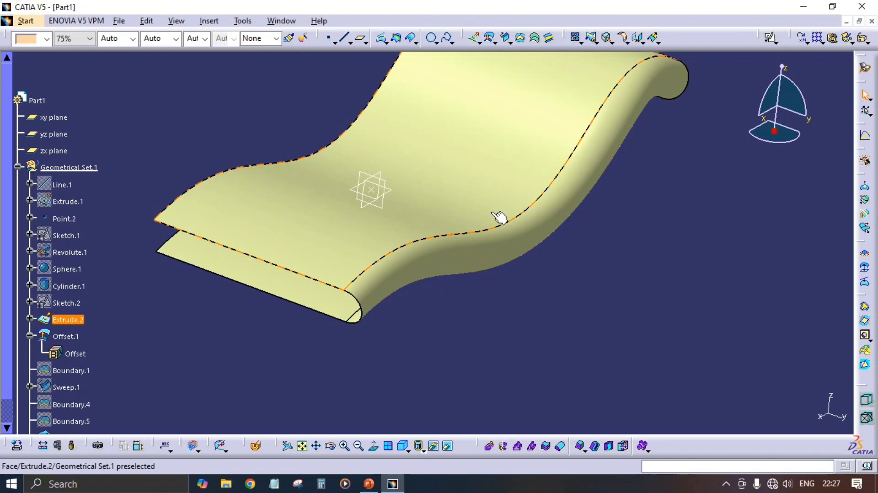
right_click(476, 169)
left_click(624, 226)
middle_click_drag(572, 246, 515, 270)
left_click(583, 243)
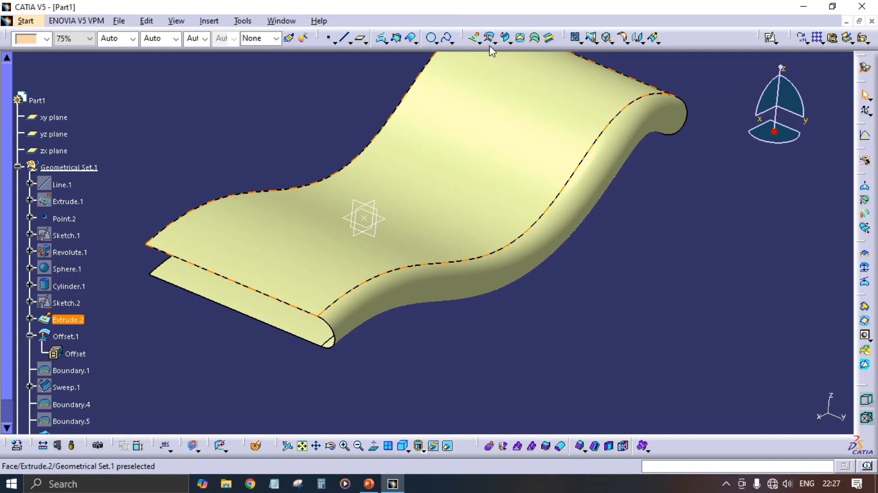
Try to extract the straight front edge of the upper wavy surface Extrude.2 with tangent continuity propagation.
middle_click_drag(614, 265, 329, 329)
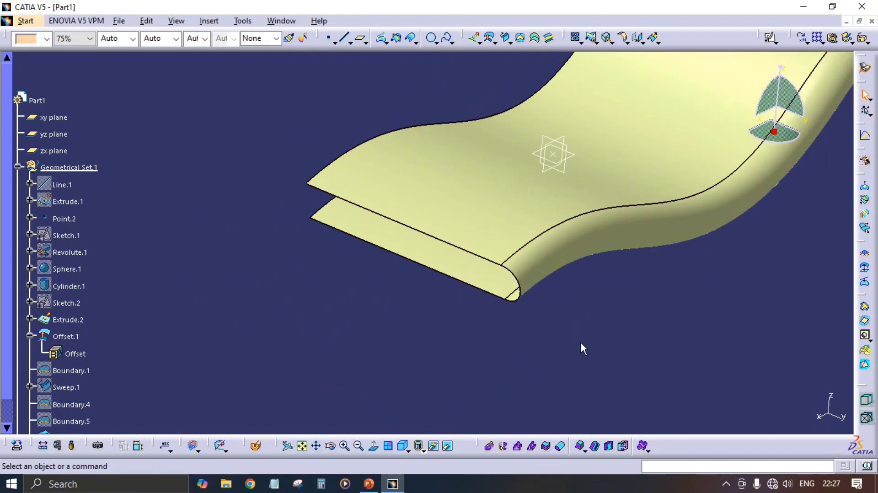
middle_click_drag(540, 356, 514, 360)
left_click(609, 37)
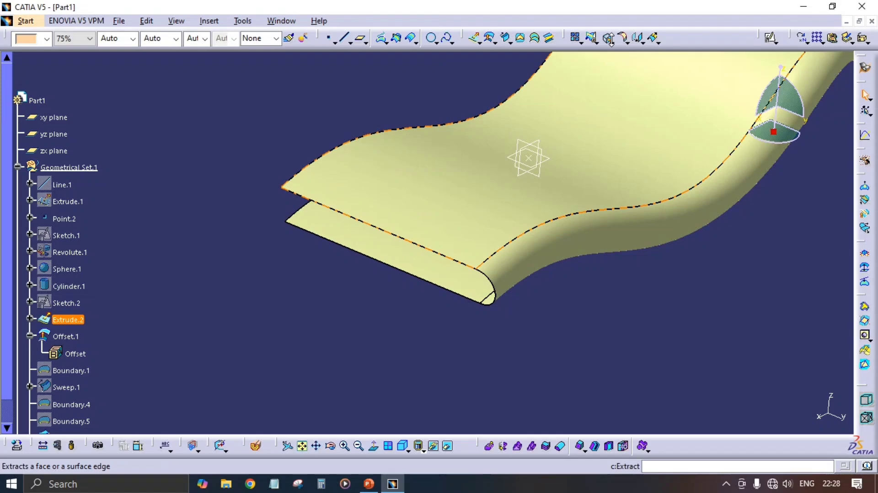
left_click(612, 42)
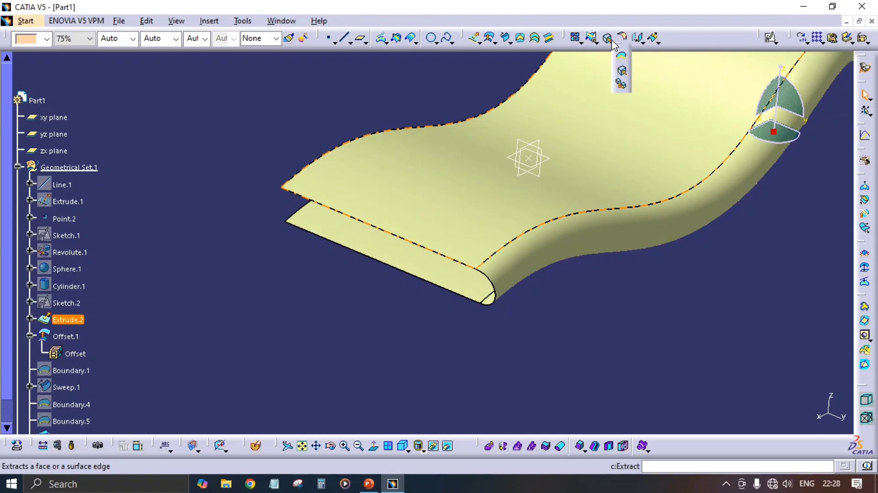
left_click(622, 71)
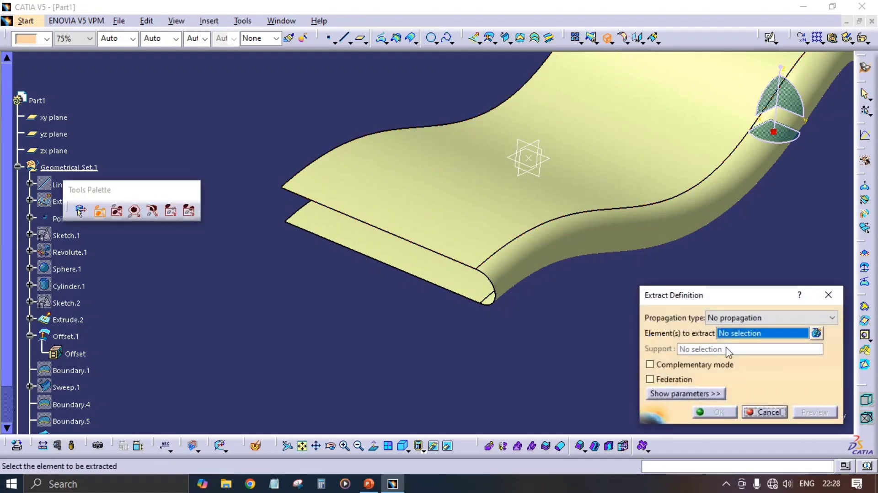
left_click(731, 318)
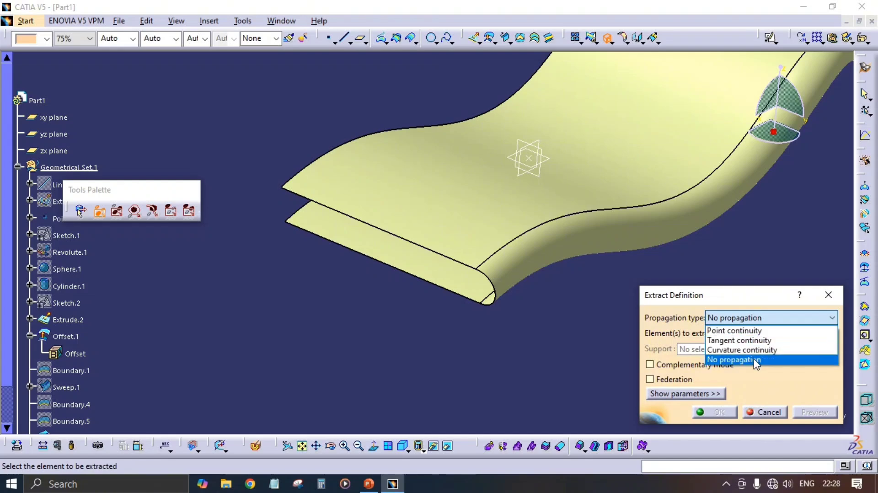
left_click(746, 340)
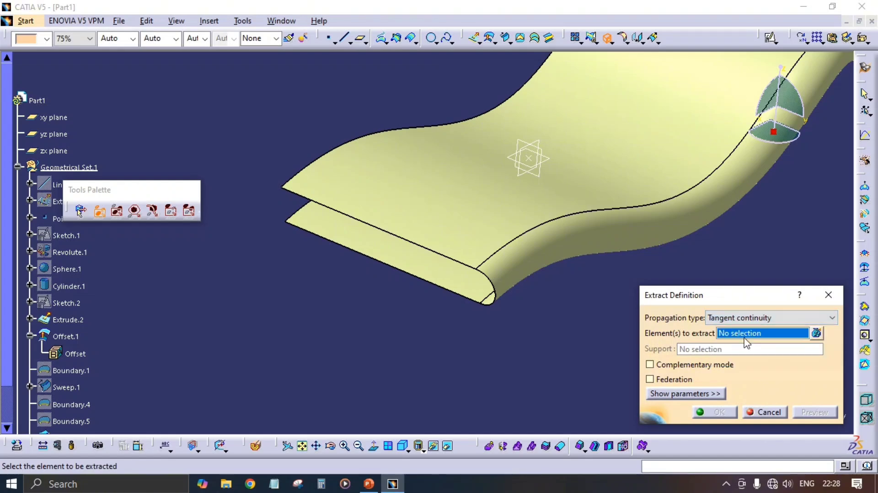
left_click(407, 240)
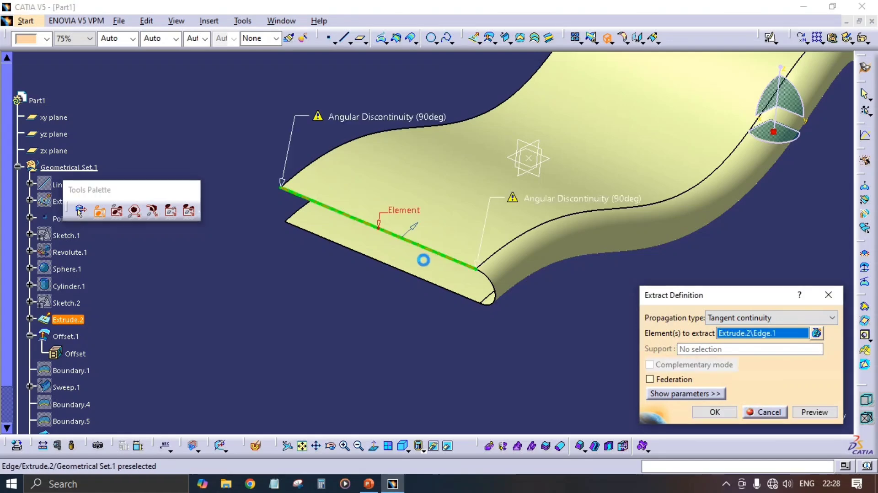
left_click(764, 412)
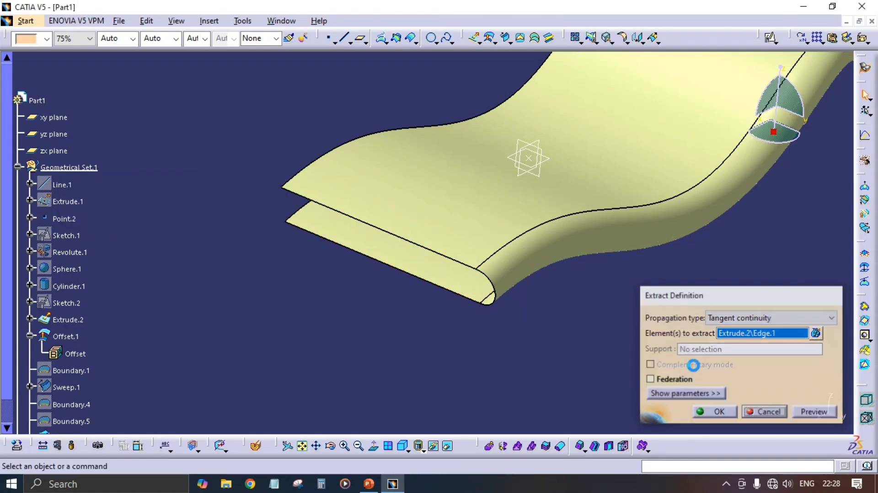
Try a Multiple Extract of the straight front edge of the upper wavy surface Extrude.2 with tangent continuity propagation.
left_click(607, 40)
left_click(612, 42)
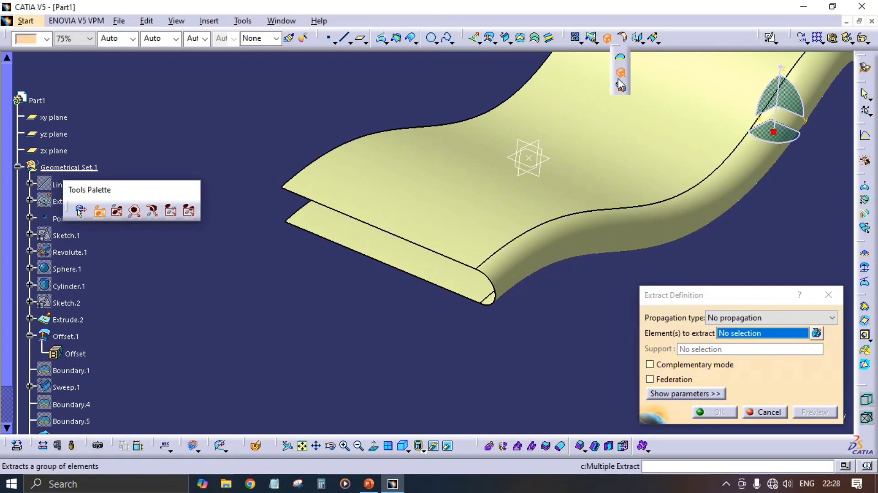
left_click(620, 87)
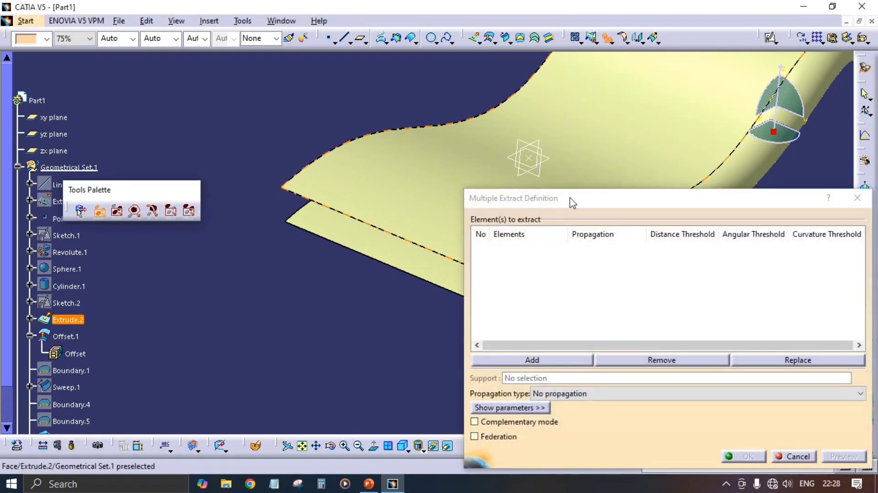
middle_click_drag(370, 263, 275, 239)
left_click(595, 394)
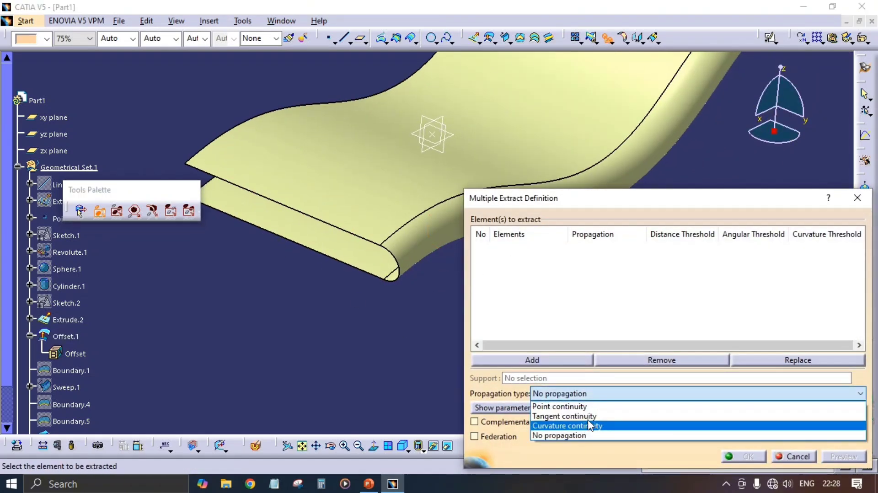
left_click(590, 417)
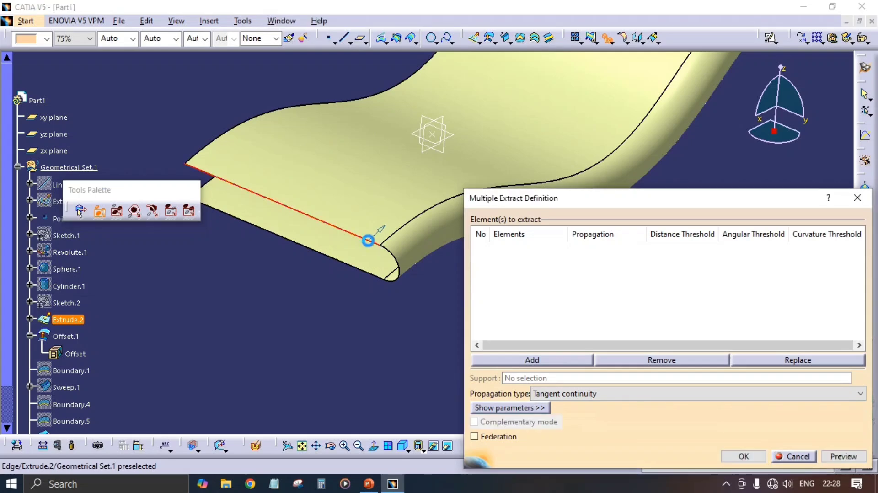
left_click(369, 240)
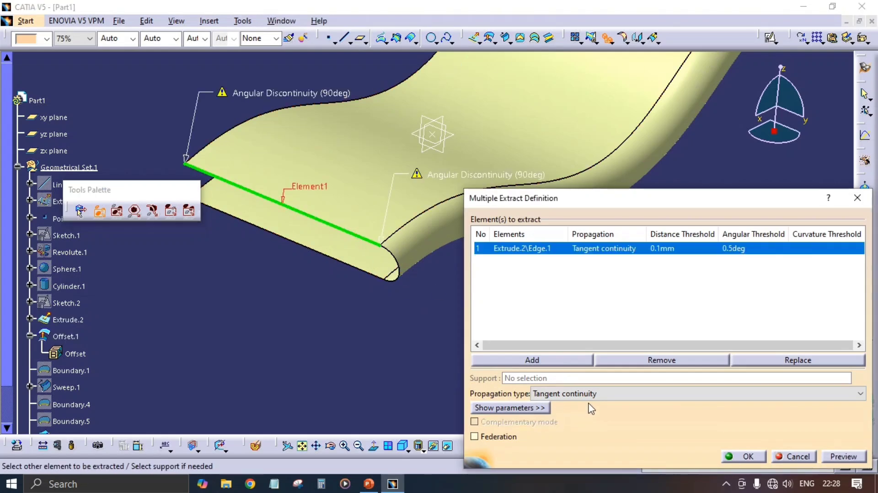
Switch the front edge's propagation type to point continuity and cancel the multiple extraction.
left_click(600, 395)
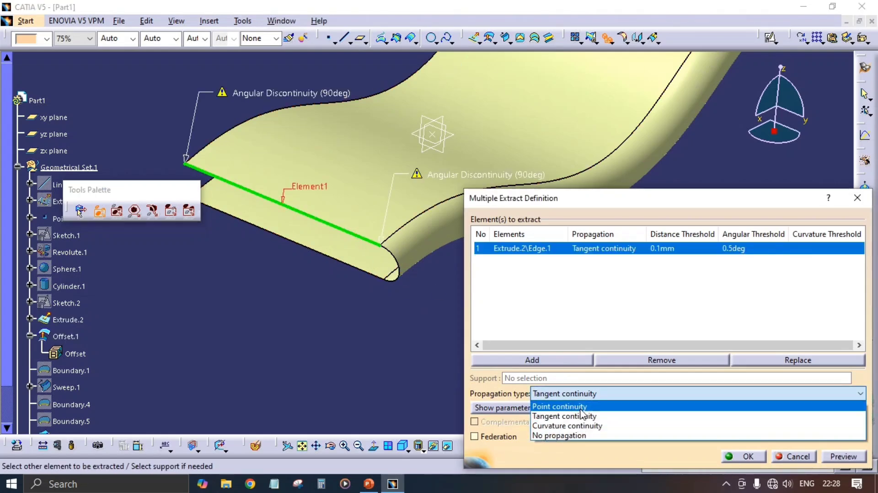
left_click(580, 406)
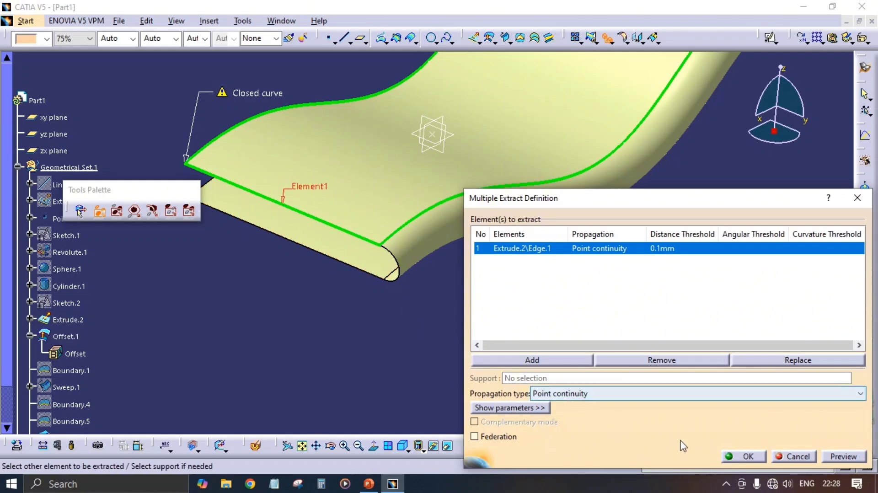
left_click(792, 457)
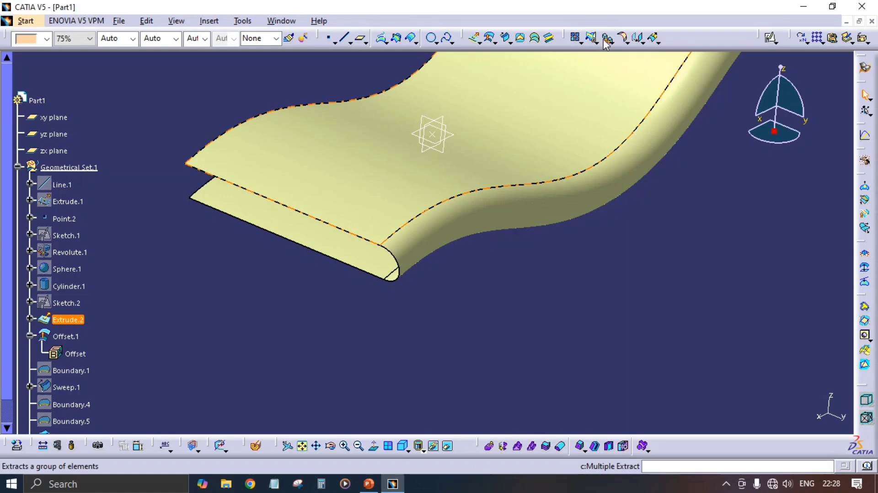
Try a Multiple Extract of the blend face Blend.1 with tangent continuity propagation and cancel it.
left_click(606, 40)
left_click(574, 394)
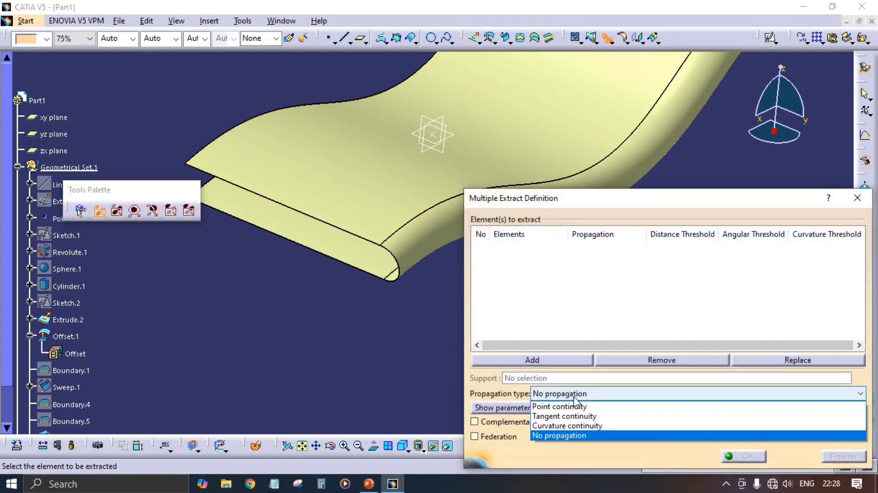
left_click(570, 418)
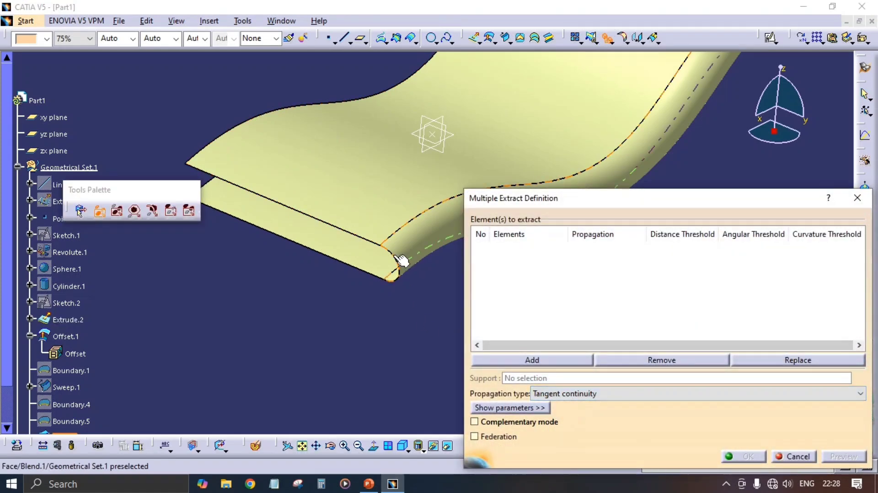
left_click(398, 271)
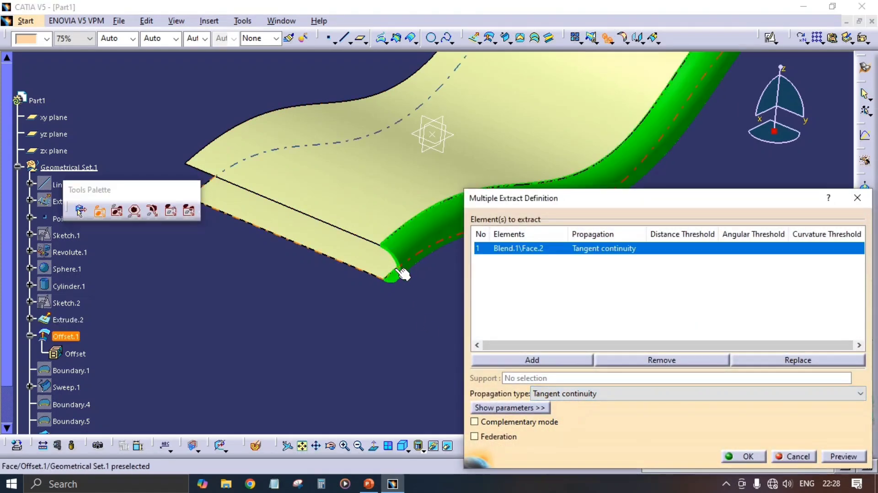
left_click(800, 461)
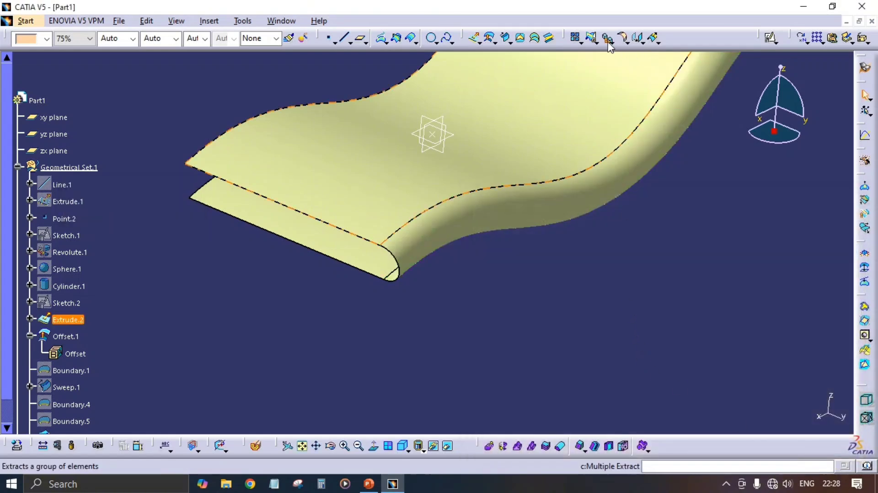
Try a Multiple Extract of the blend's curved front edge with no propagation and cancel it.
left_click(608, 39)
left_click(398, 263)
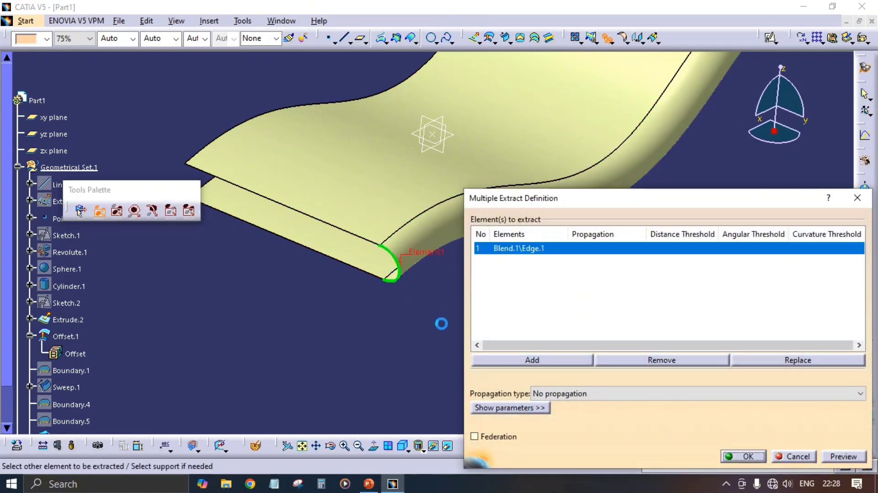
left_click(803, 459)
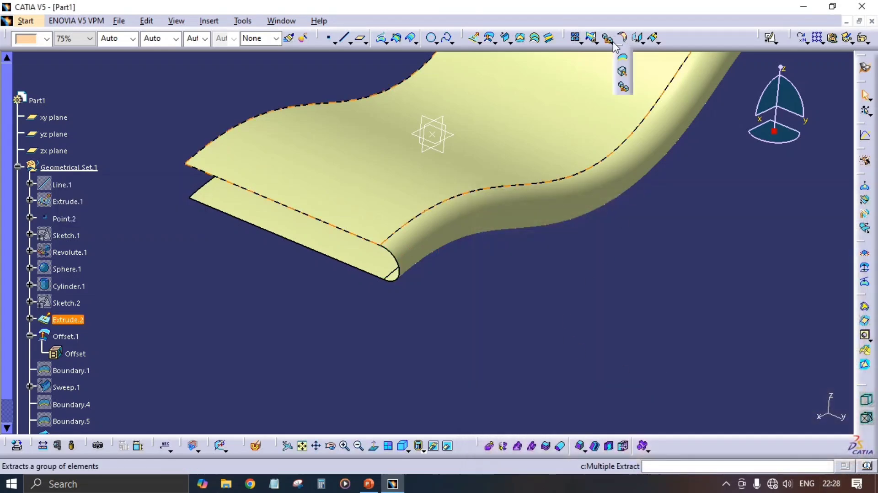
Try to create a Boundary around the upper wavy surface Extrude.2 and cancel it.
left_click(623, 70)
left_click(347, 187)
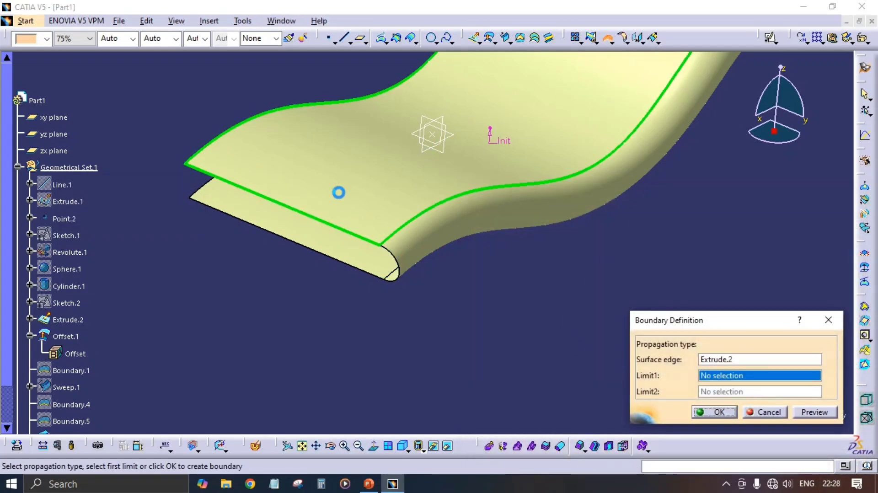
left_click(767, 413)
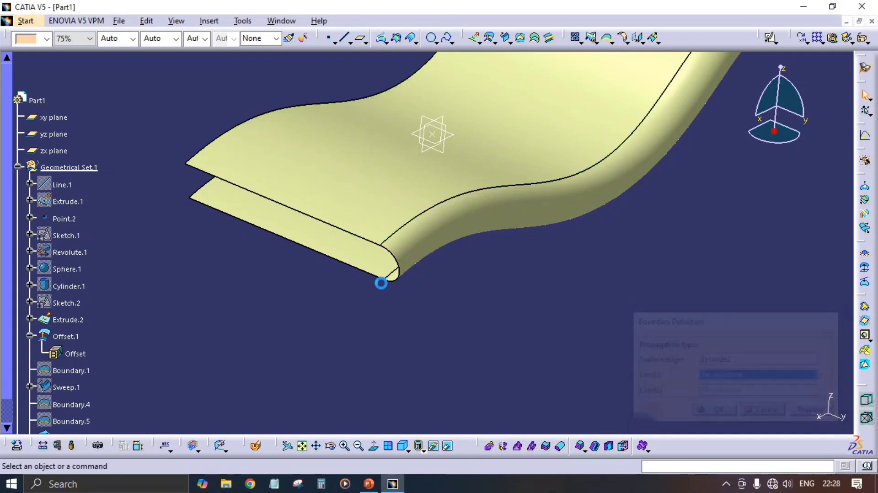
Join the blend surface Blend.1 and the lower offset surface Offset.1 with a 0.001 mm merging distance.
scroll(64, 336, "down", 4)
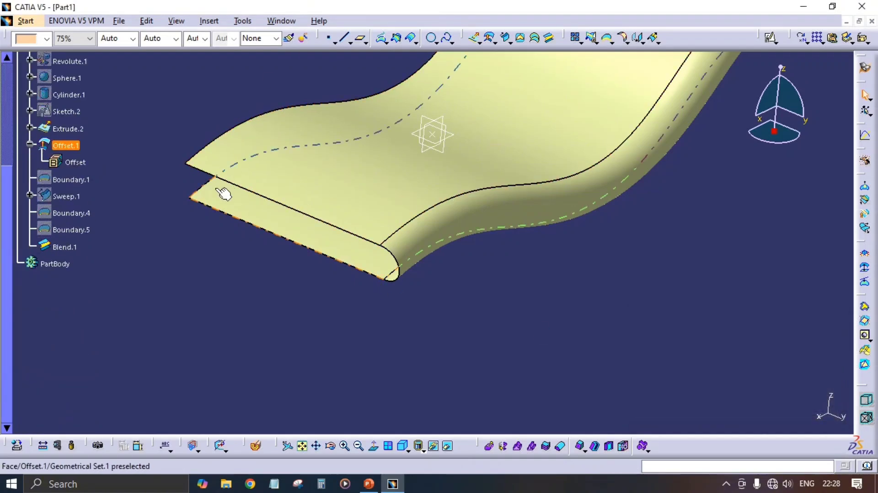
left_click(564, 65)
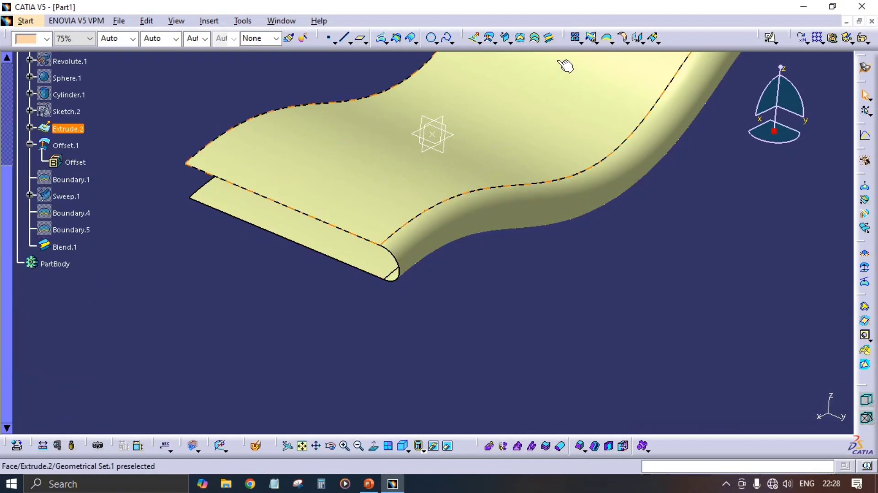
left_click(576, 38)
left_click(388, 256)
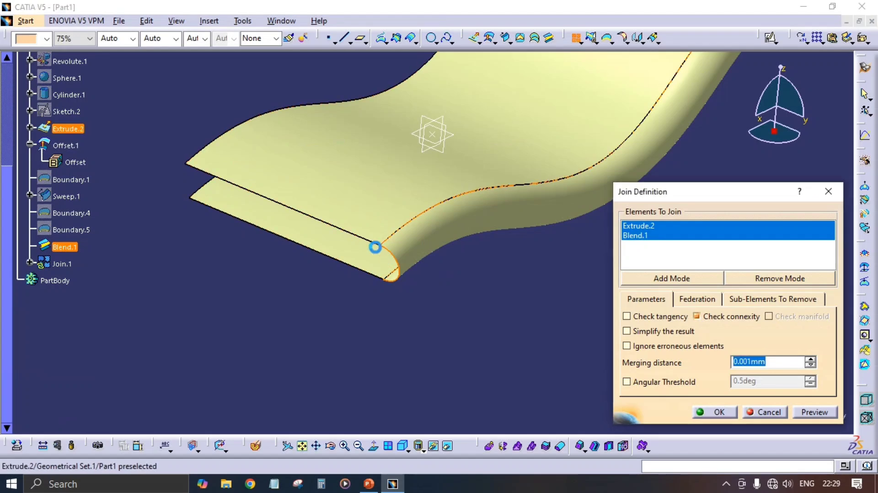
left_click(376, 247)
left_click(428, 300)
left_click(696, 413)
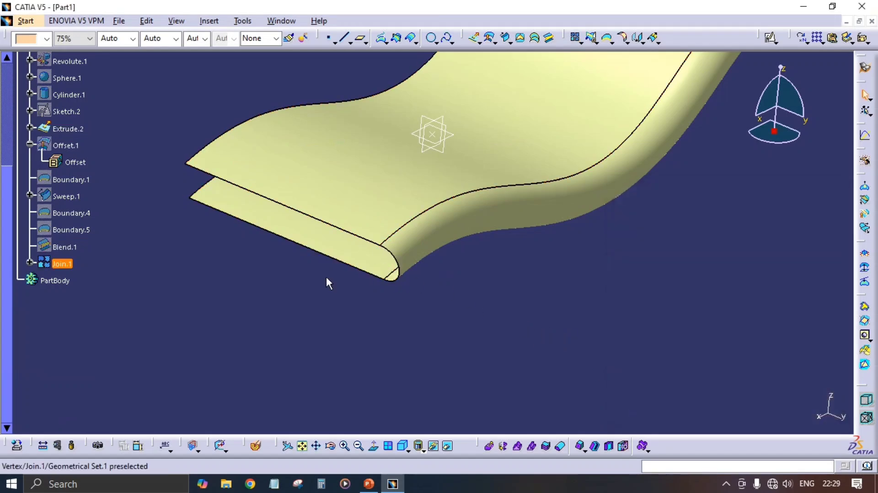
Try to add the upper wavy surface Extrude.2 to the elements of the join.
double_click(61, 265)
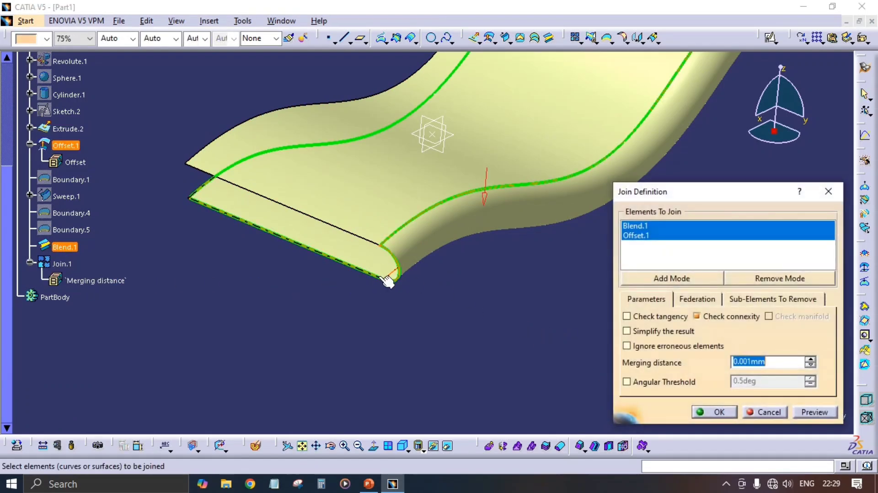
key("Escape")
left_click(462, 259)
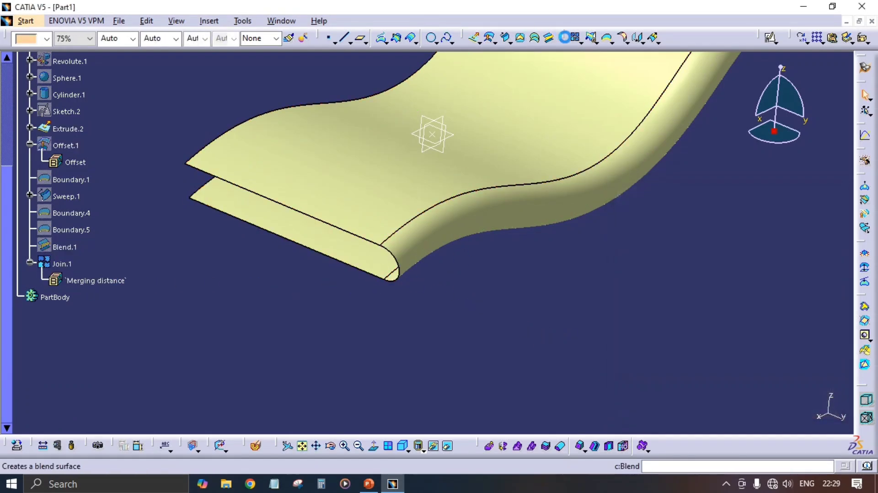
double_click(62, 265)
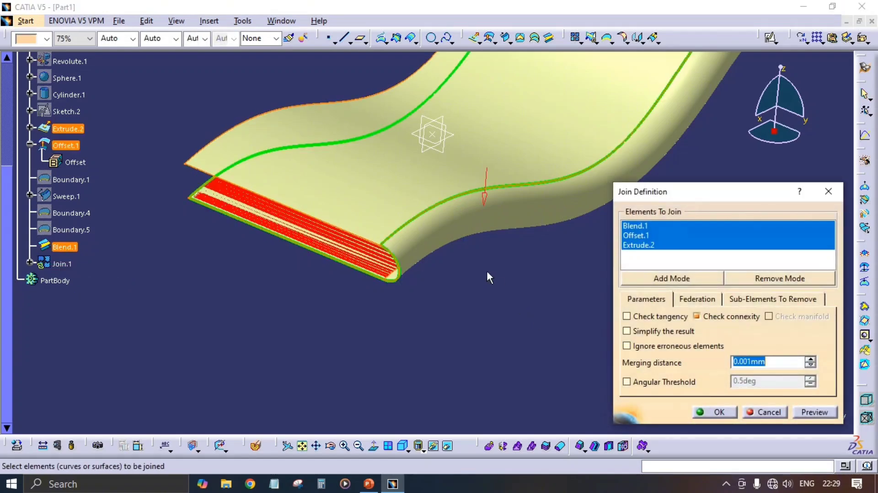
left_click(372, 157)
left_click(716, 412)
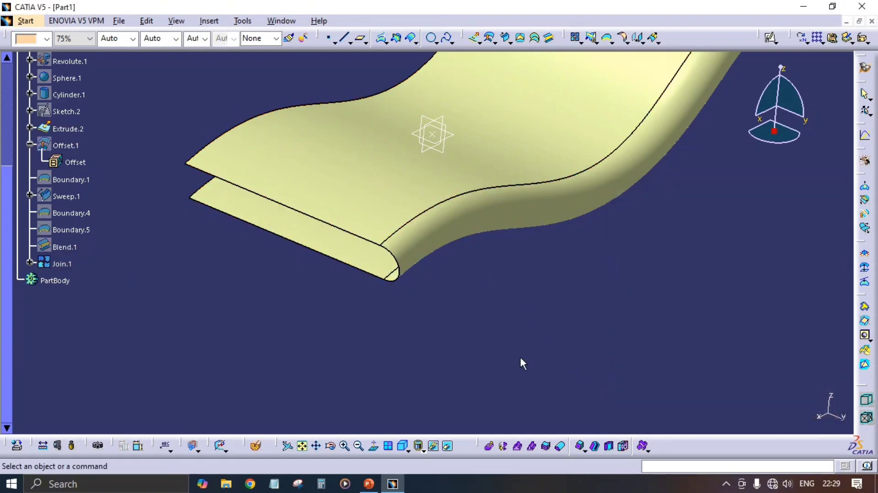
Reopen the definition of Join.1, accept it as it is, and delete the join.
left_click(62, 264)
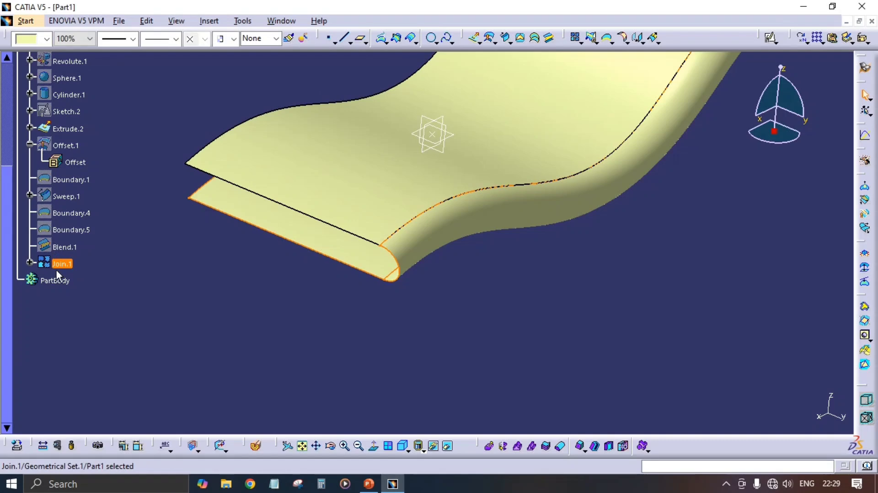
double_click(63, 264)
middle_click_drag(490, 303, 361, 427)
left_click(715, 412)
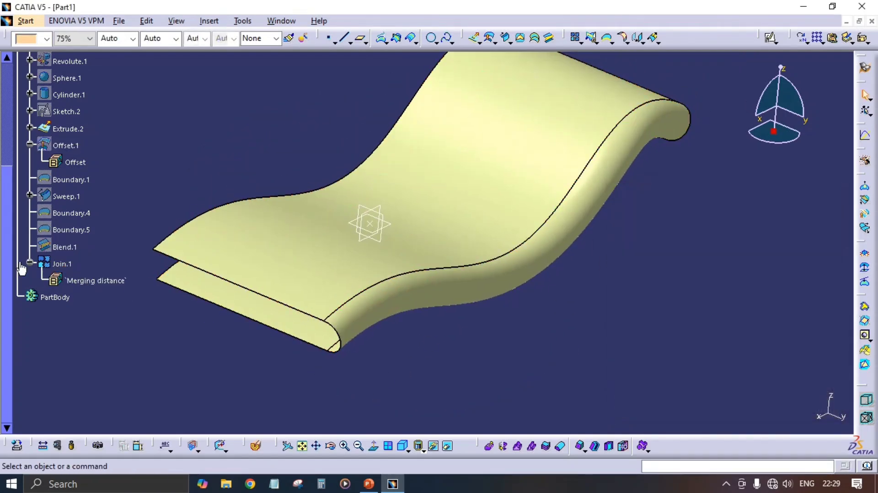
left_click(58, 261)
key("Delete")
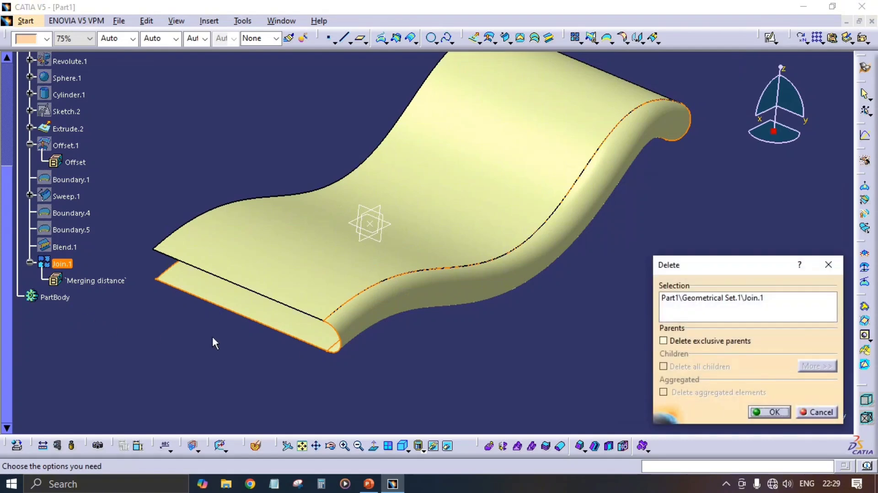
key("Return")
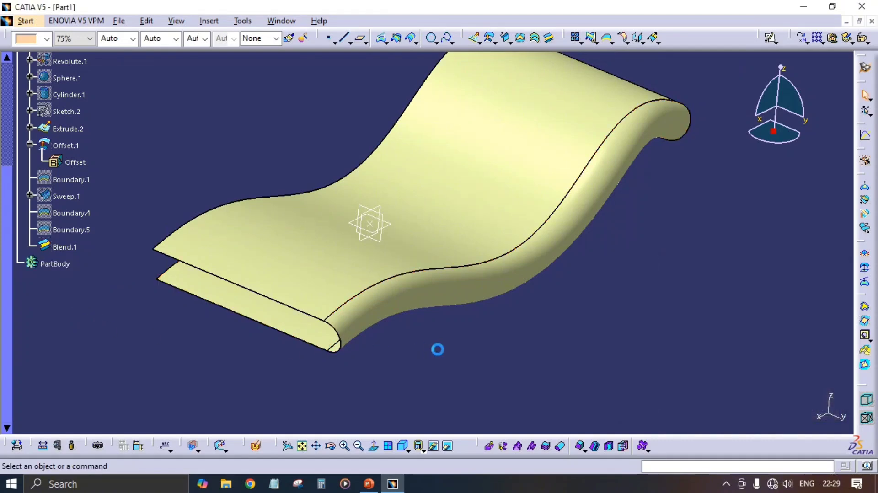
Join the surfaces Extrude.2, Blend.1 and Offset.1 with a 0.001 mm merging distance.
left_click(576, 38)
left_click(526, 157)
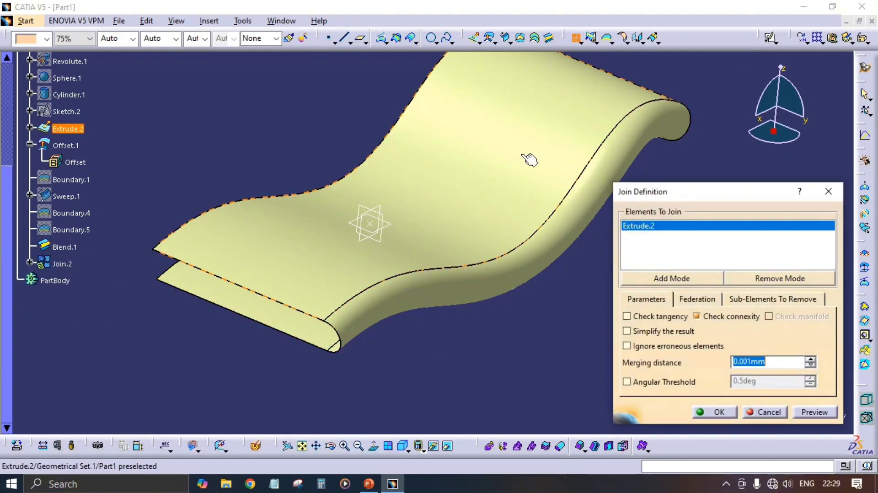
left_click(391, 323)
left_click(323, 347)
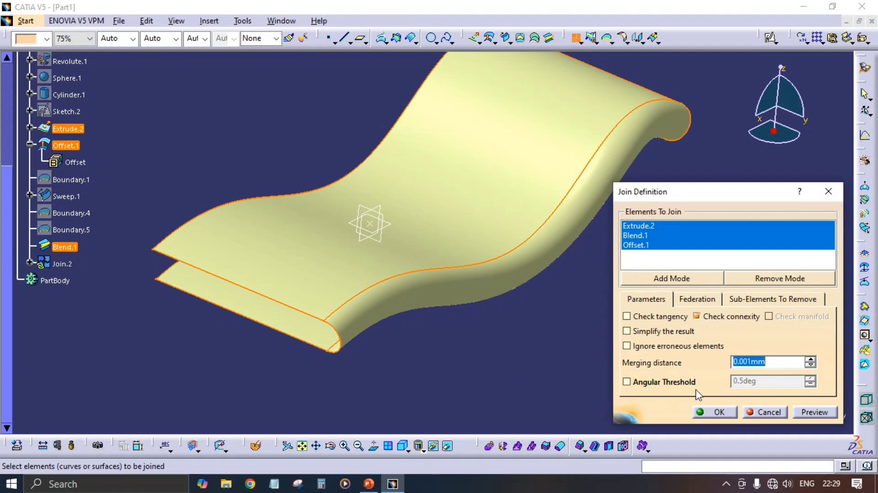
left_click(709, 413)
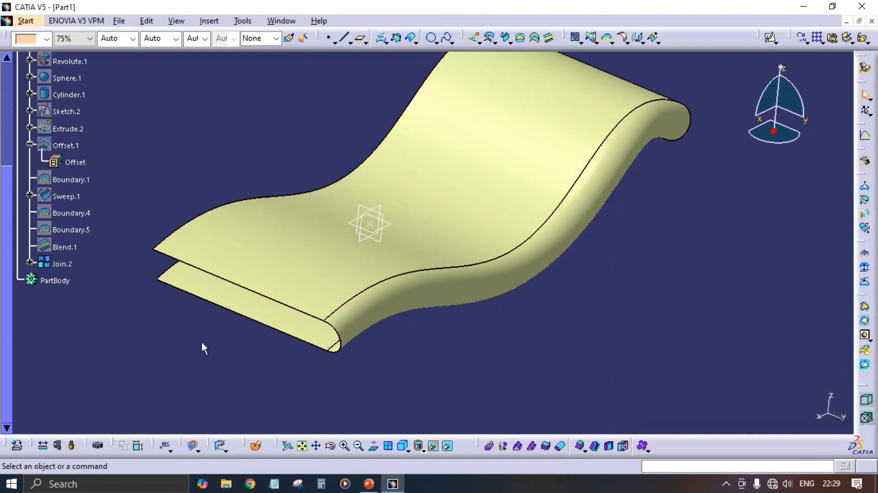
Create a multiple extract of the joined surface's open front edge with Tangent continuity propagation.
middle_click_drag(420, 301, 407, 342)
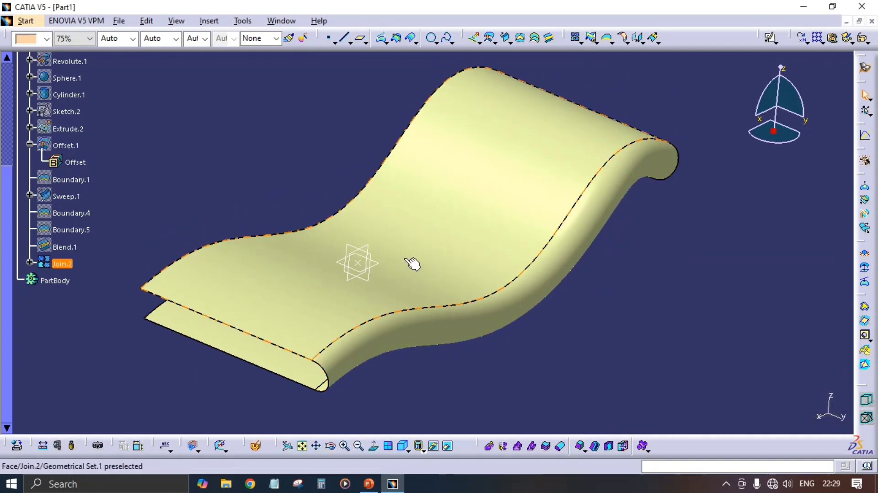
middle_click_drag(552, 264, 508, 249)
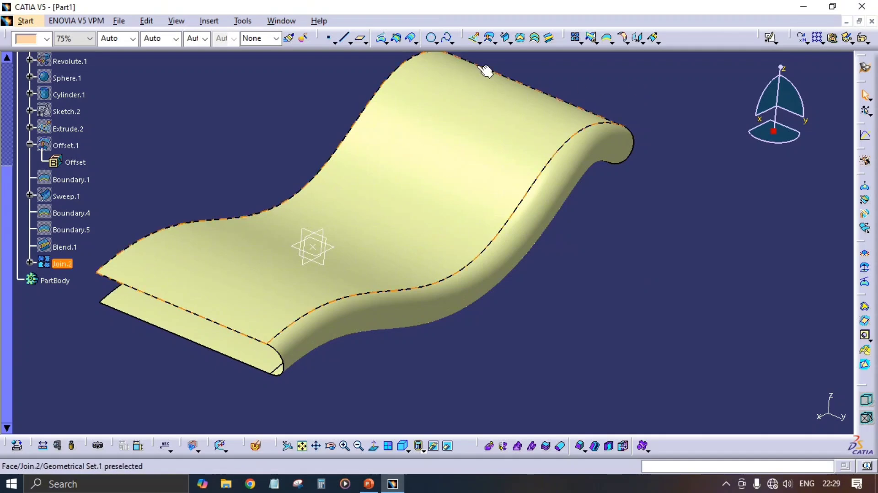
left_click(610, 41)
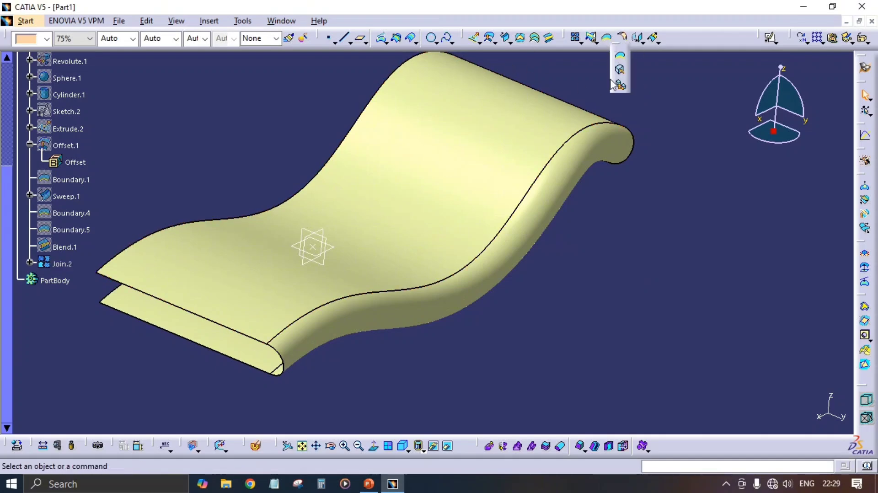
left_click(620, 83)
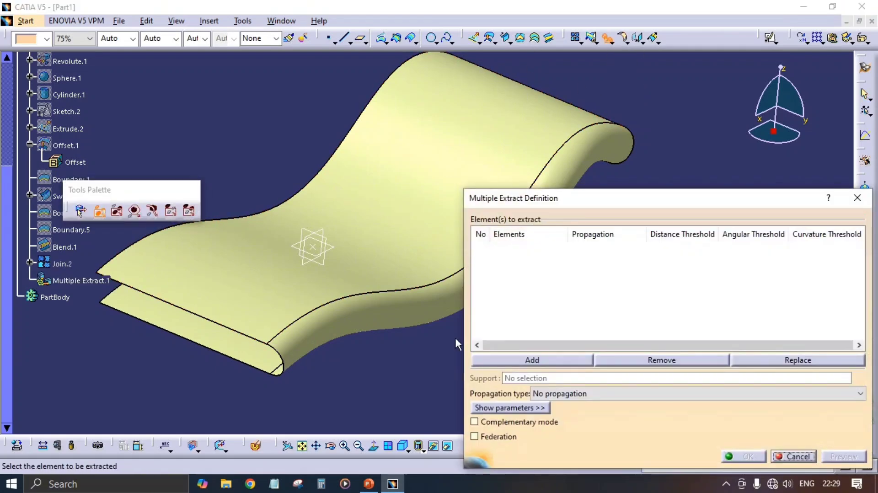
left_click(583, 393)
left_click(578, 417)
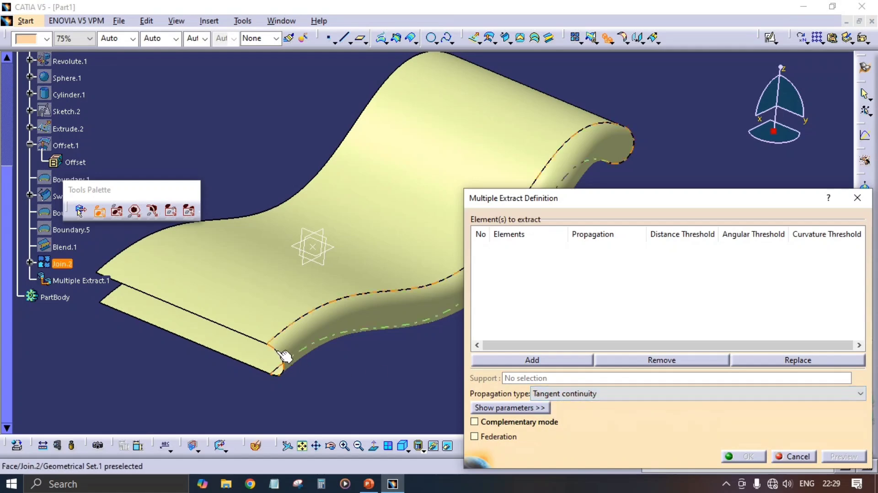
left_click(255, 337)
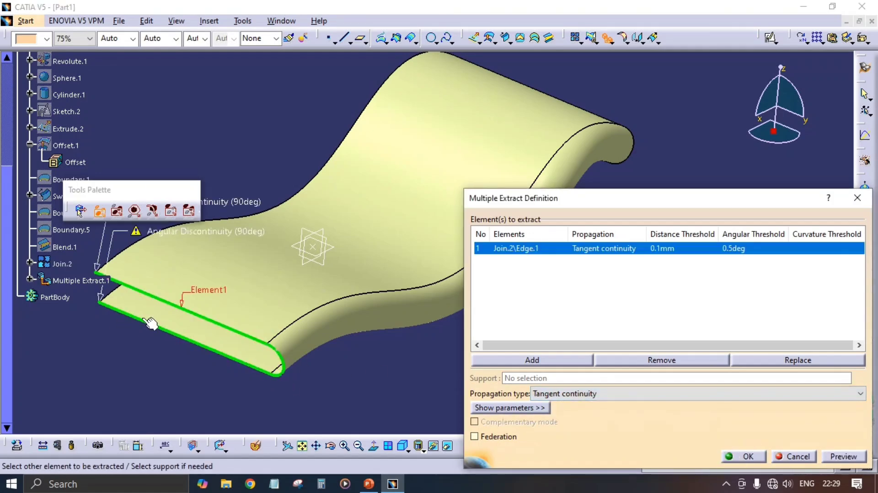
middle_click_drag(178, 344, 265, 342)
middle_click_drag(366, 387, 336, 367)
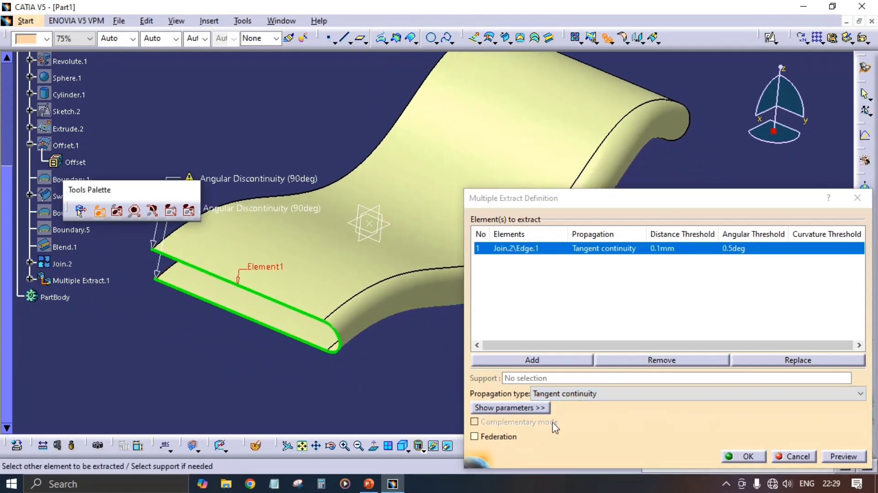
left_click(741, 456)
Create a Point-Point line between the two corner vertices of the extracted curve, across the open front end.
middle_click_drag(451, 334, 574, 323)
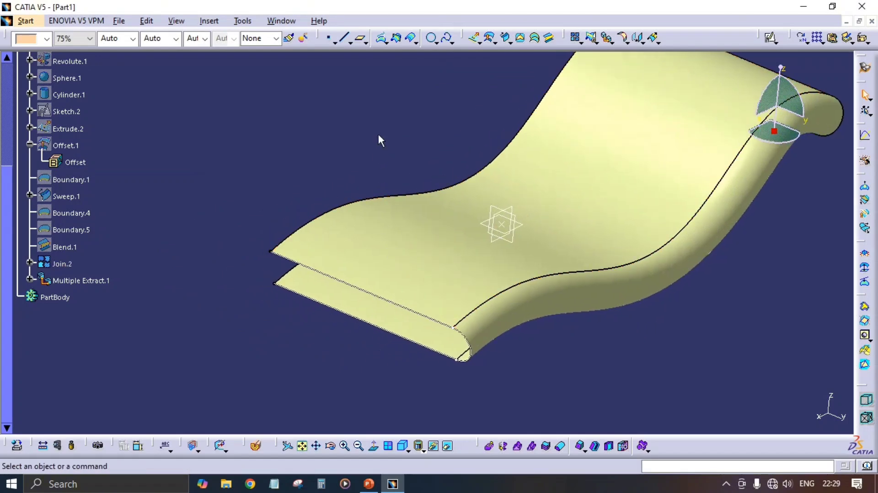
left_click(344, 40)
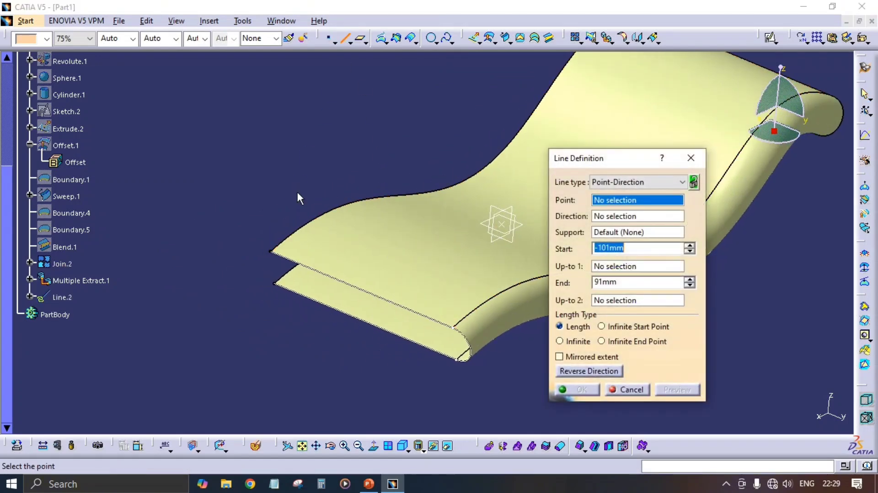
left_click(637, 182)
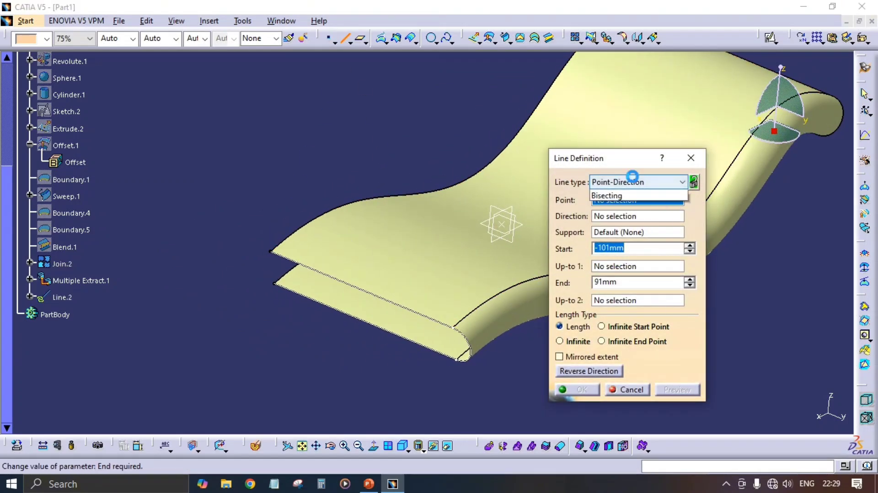
left_click(639, 195)
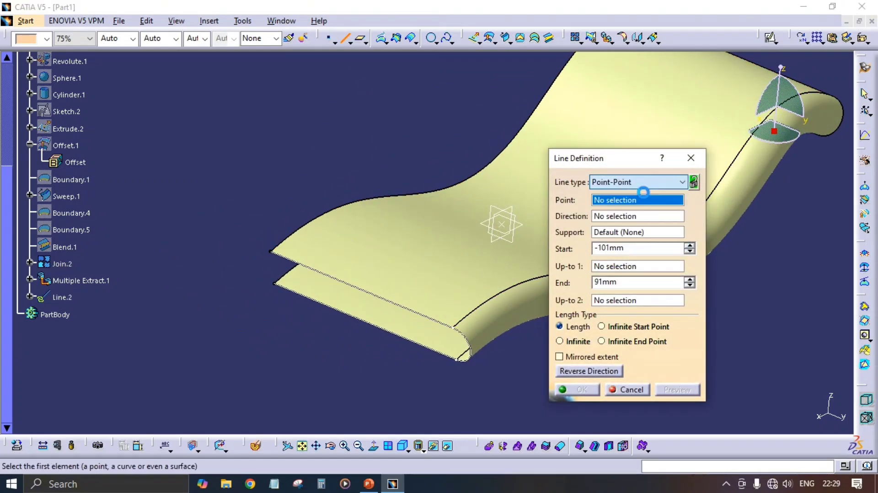
left_click(271, 252)
left_click(274, 283)
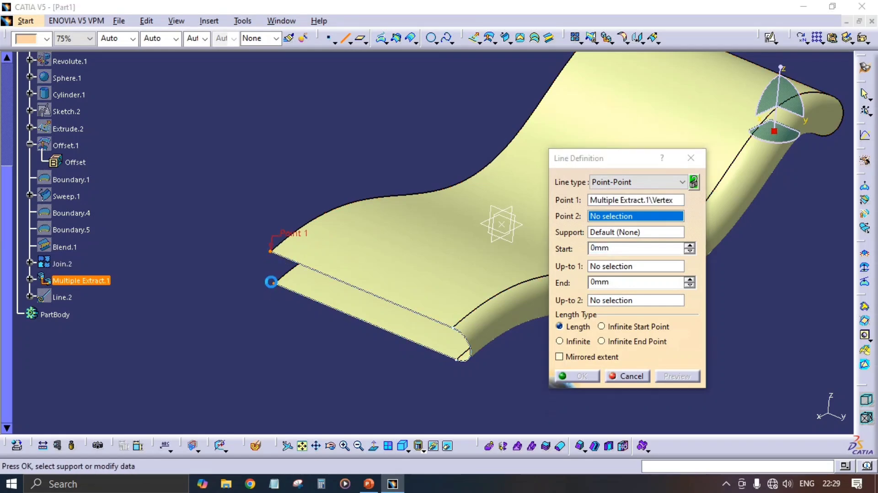
left_click(571, 378)
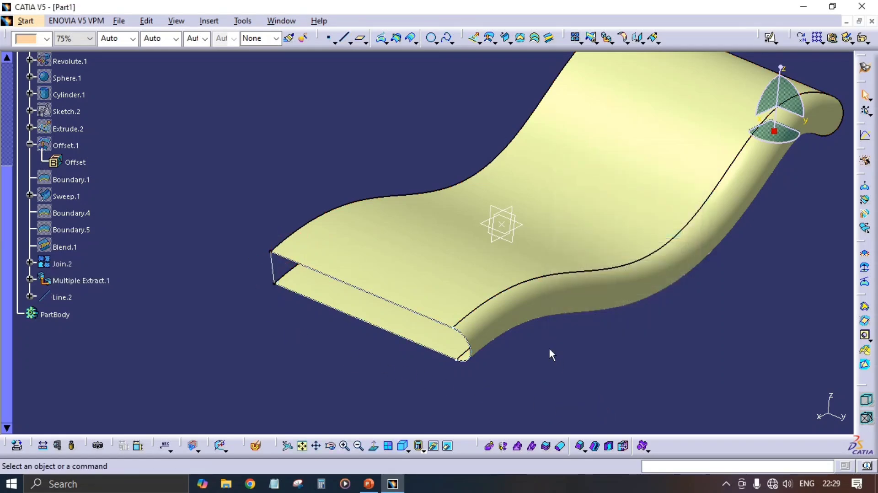
Fill the open front end of the joined surface, using Multiple Extract.1 and Line.2 as the boundary.
middle_click_drag(551, 355, 555, 323, "ctrl")
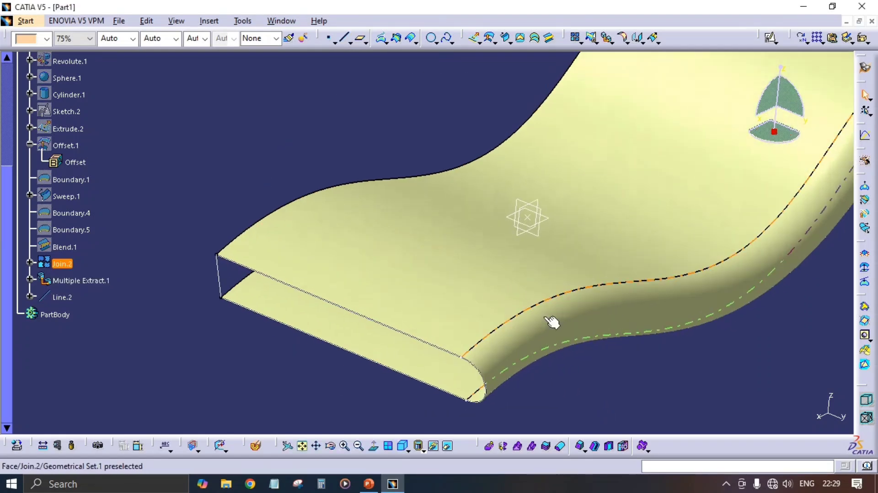
left_click(522, 39)
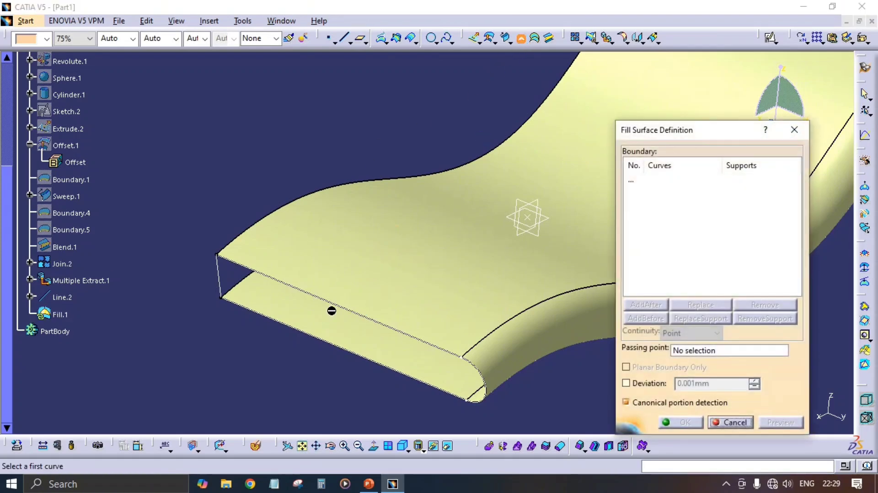
left_click(355, 312)
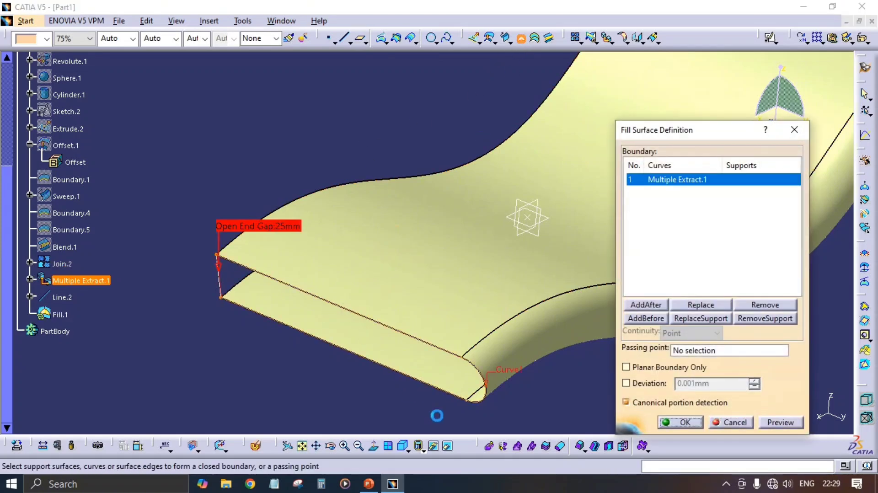
left_click(221, 288)
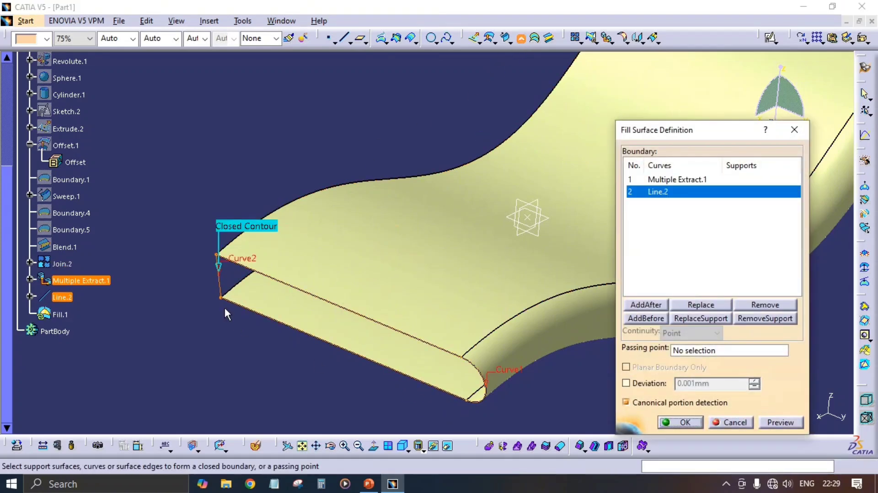
left_click(780, 423)
left_click(672, 422)
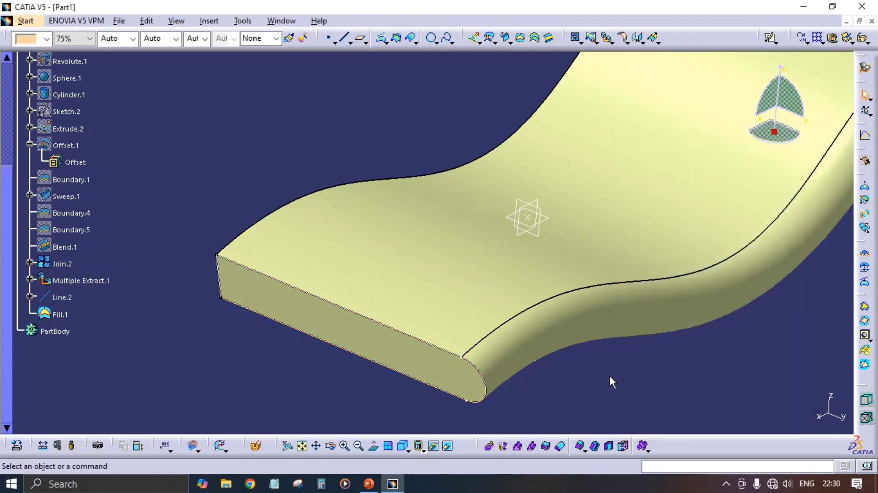
Hide the extracted curve and the closing line around the filled front face.
middle_click_drag(610, 381, 611, 358, "ctrl")
middle_click_drag(431, 368, 476, 346)
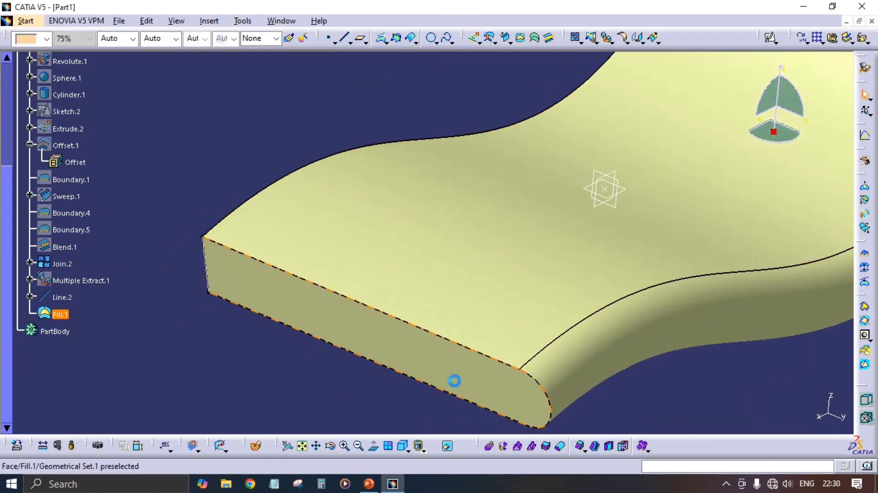
left_click(206, 272)
key("space")
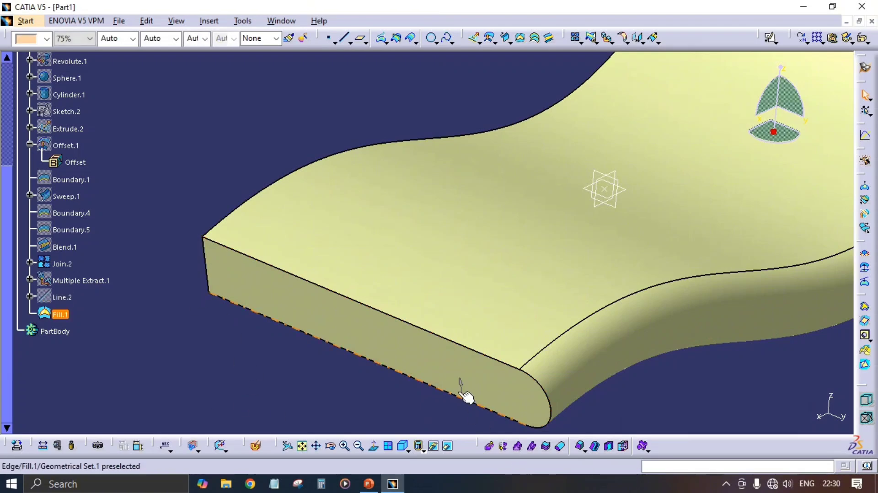
middle_click_drag(466, 397, 460, 347)
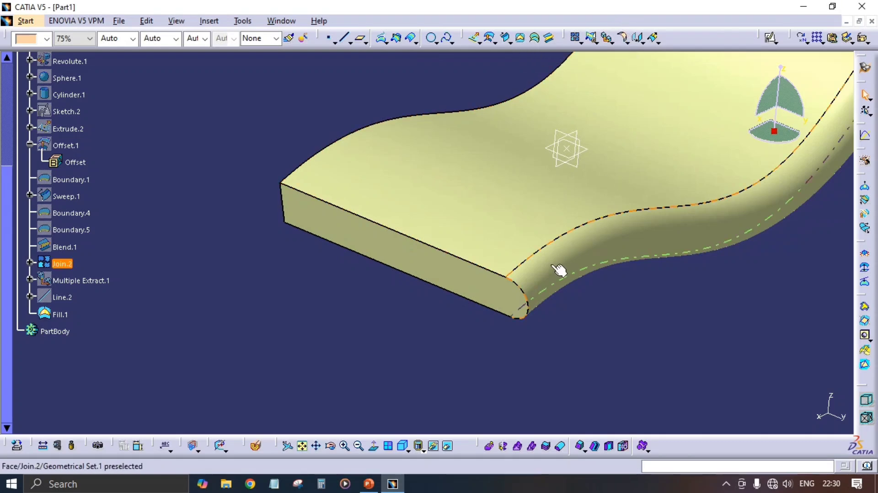
middle_click_drag(531, 283, 716, 267)
middle_click_drag(662, 177, 741, 215)
left_click(653, 39)
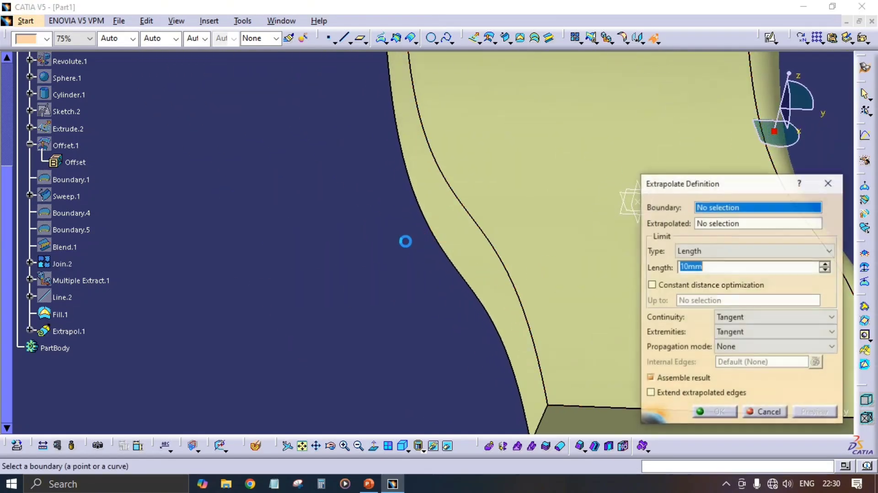
left_click(435, 223)
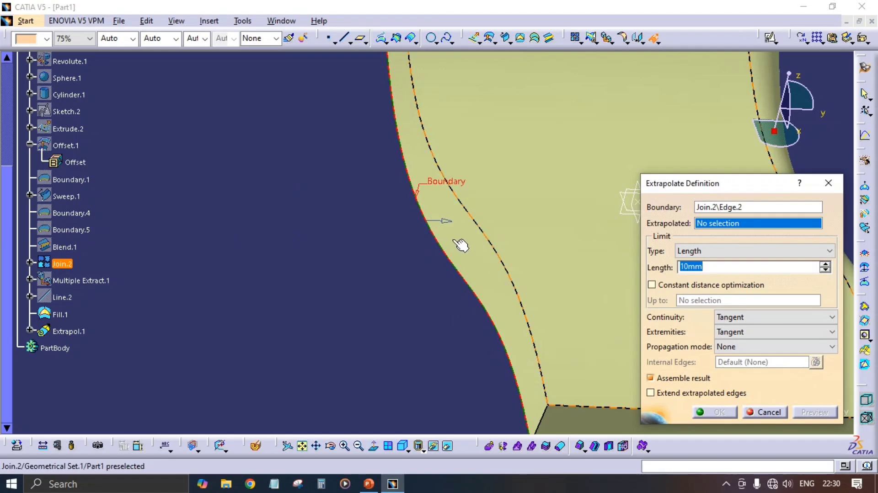
left_click(769, 412)
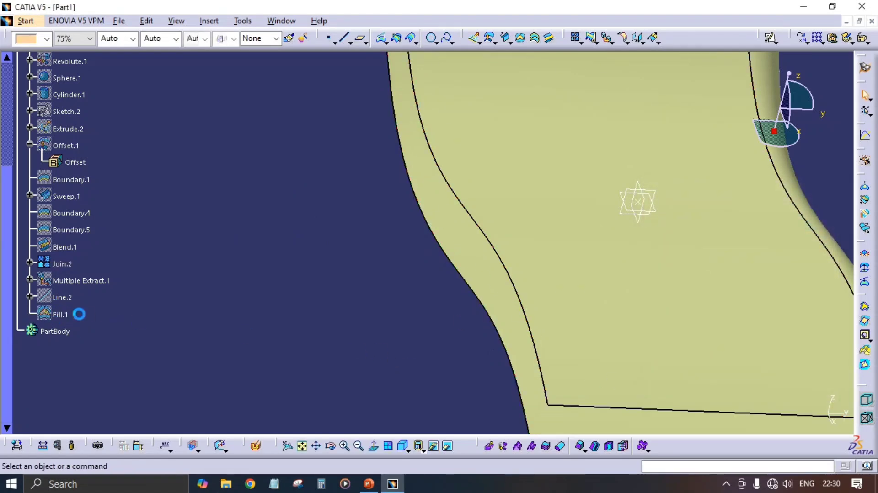
Show the upper wavy surface Extrude.2 and hide the joined surface Join.2.
scroll(88, 252, "up", 5)
scroll(85, 312, "down", 1)
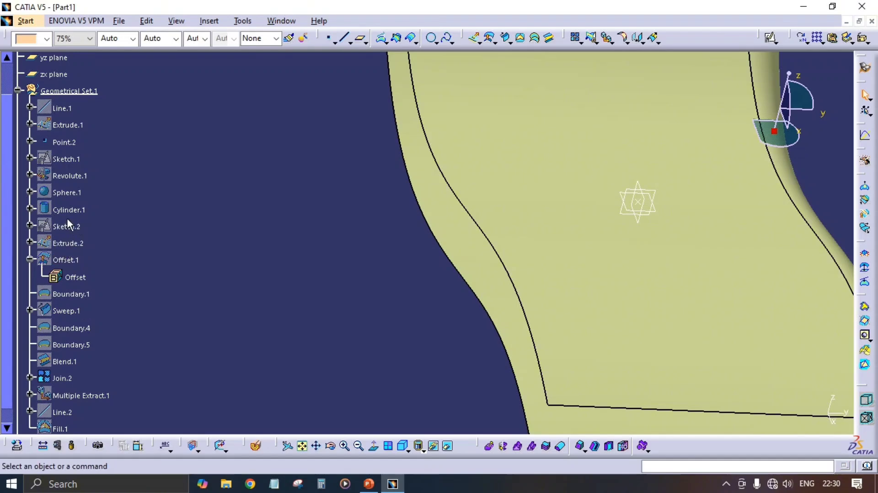
left_click(68, 245)
key("space")
middle_click_drag(366, 284, 359, 353)
left_click(445, 263)
key("space")
middle_click_drag(478, 256, 461, 347)
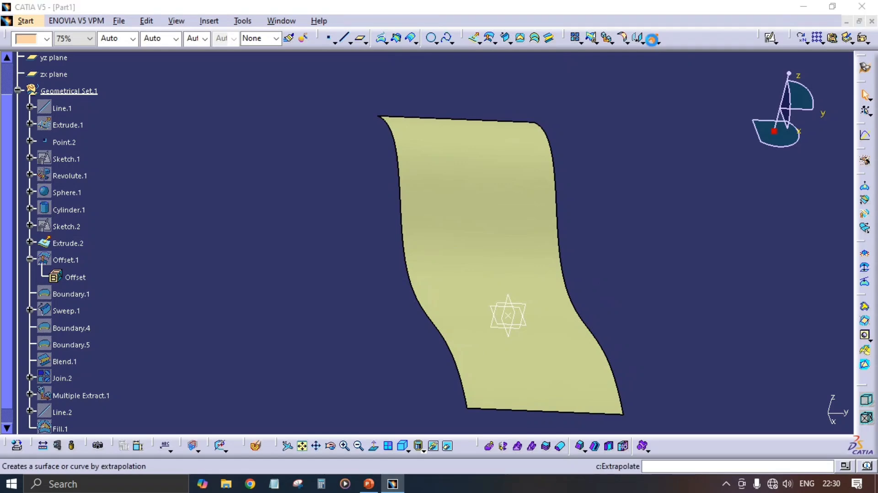
left_click(655, 38)
middle_click_drag(515, 226, 326, 244)
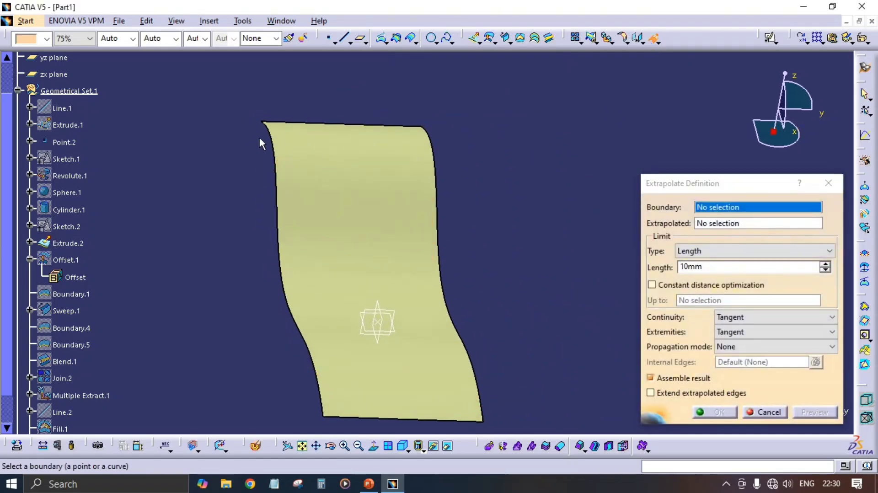
middle_click_drag(312, 376, 282, 322)
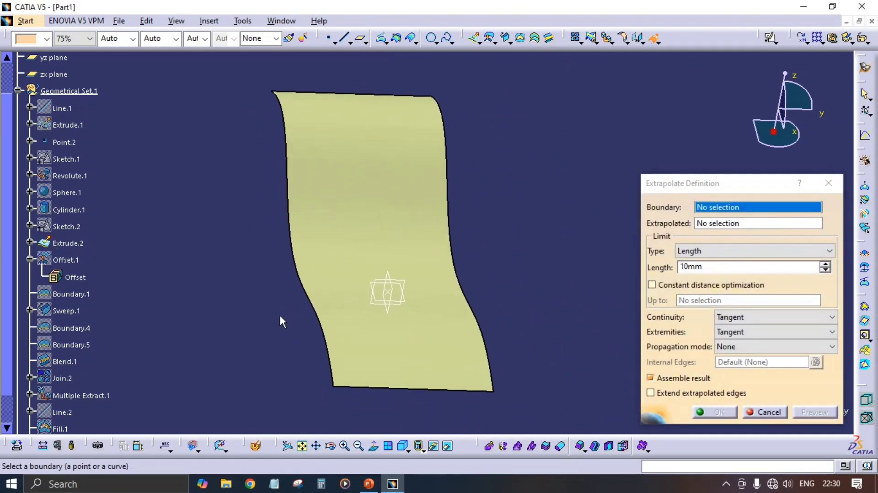
key("Escape")
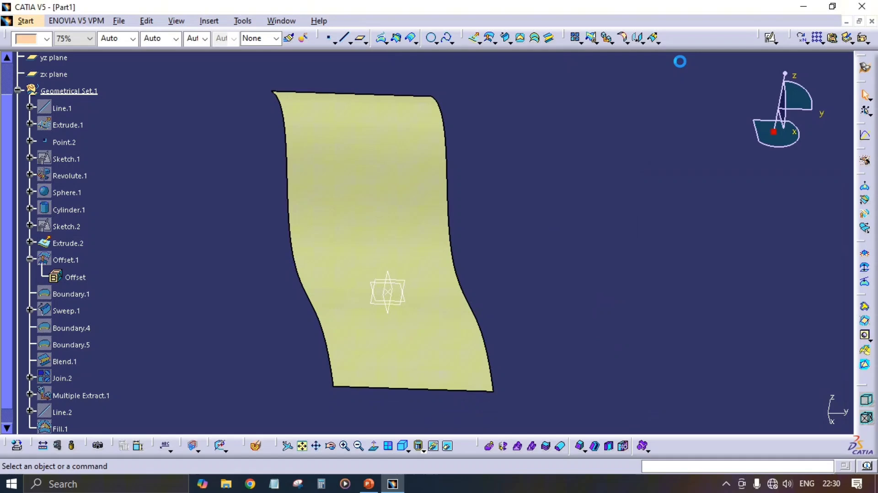
Try to extrapolate the wavy surface Extrude.2 from its long side edge by about 102 mm with Tangent continuity.
left_click(654, 38)
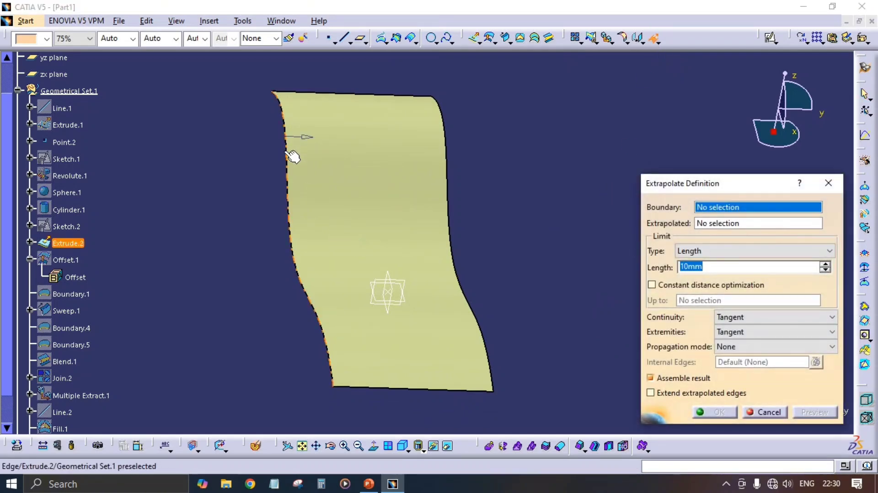
left_click(287, 154)
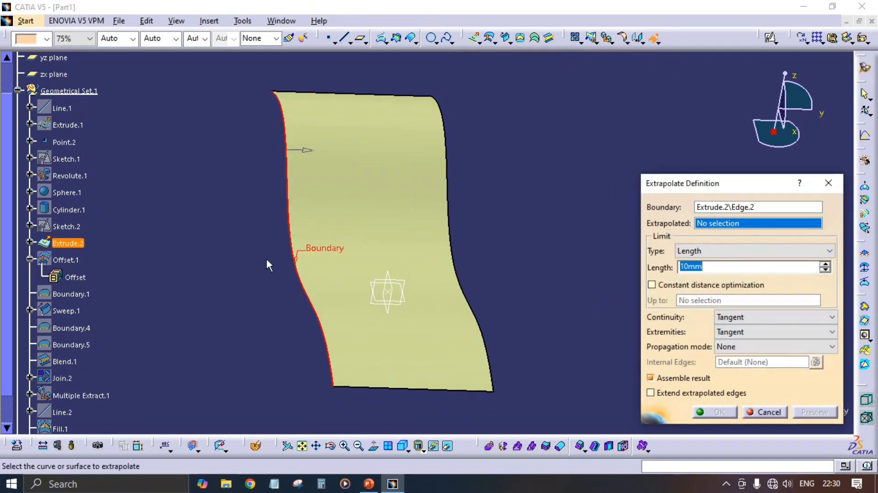
left_click(349, 157)
left_click_drag(315, 399, 206, 388)
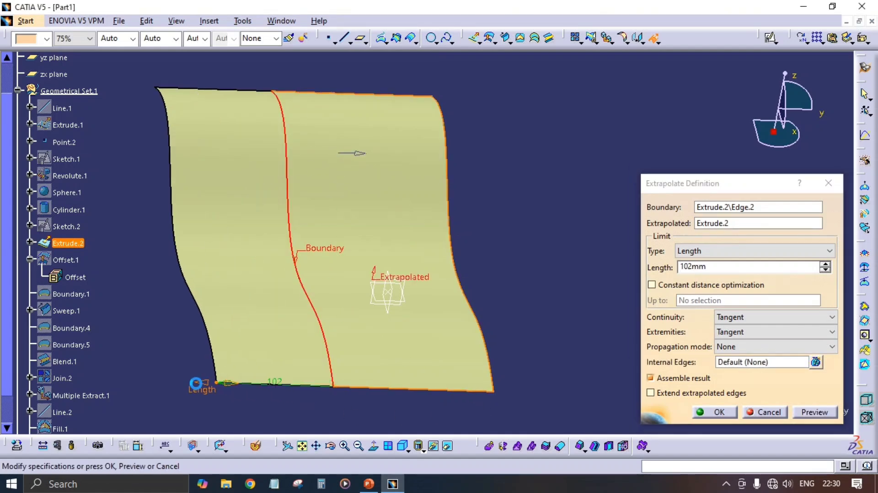
left_click(753, 415)
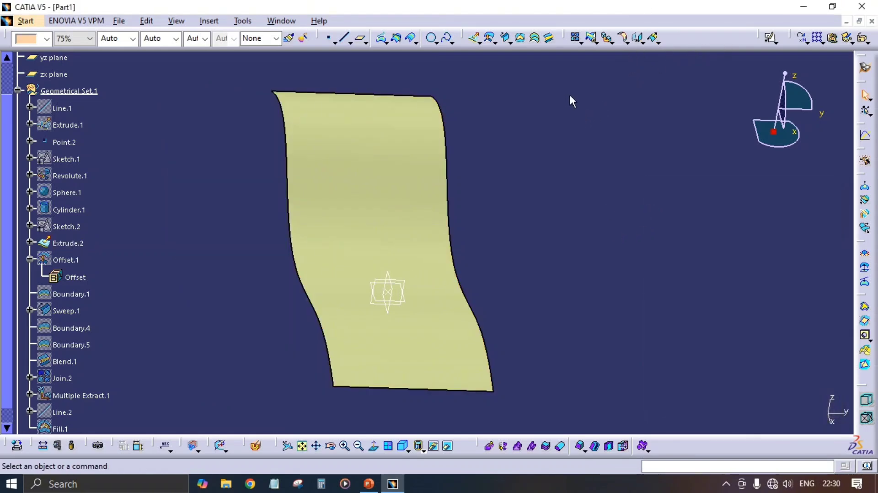
left_click(580, 42)
mouse_move(524, 193)
middle_mouse_down()
mouse_move(464, 224)
mouse_move(239, 277)
mouse_move(321, 238)
mouse_move(539, 214)
mouse_move(465, 276)
mouse_move(451, 251)
mouse_move(641, 311)
mouse_move(627, 326)
middle_mouse_up()
middle_click_drag(535, 270, 562, 239)
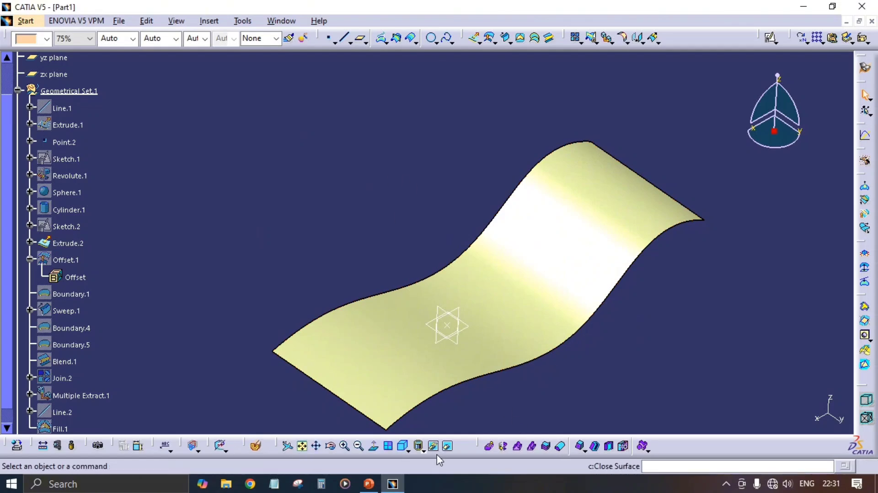
left_click(403, 447)
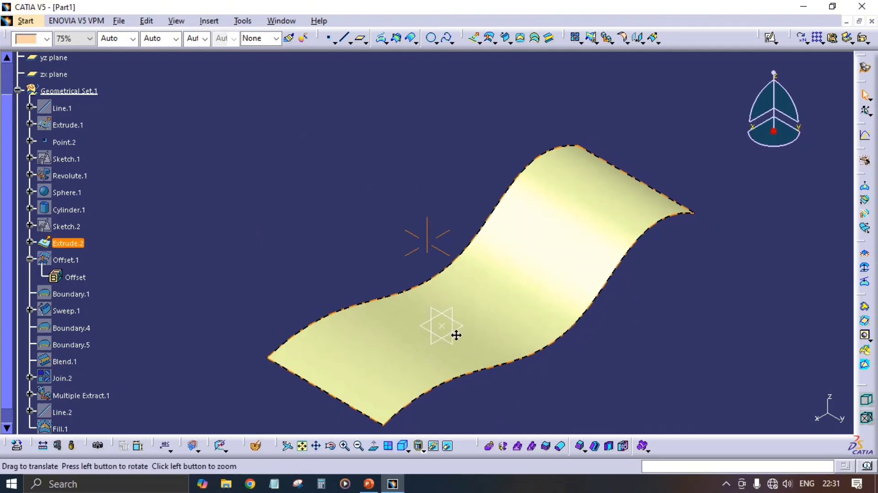
Show the line Line.1 and the flat surface Extrude.1 alongside the wavy surface Extrude.2.
middle_click_drag(454, 336, 432, 326)
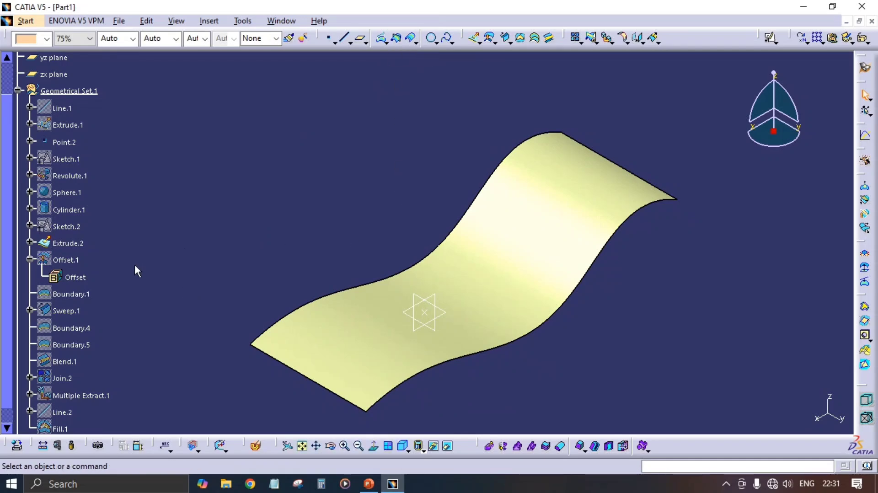
left_click(62, 111)
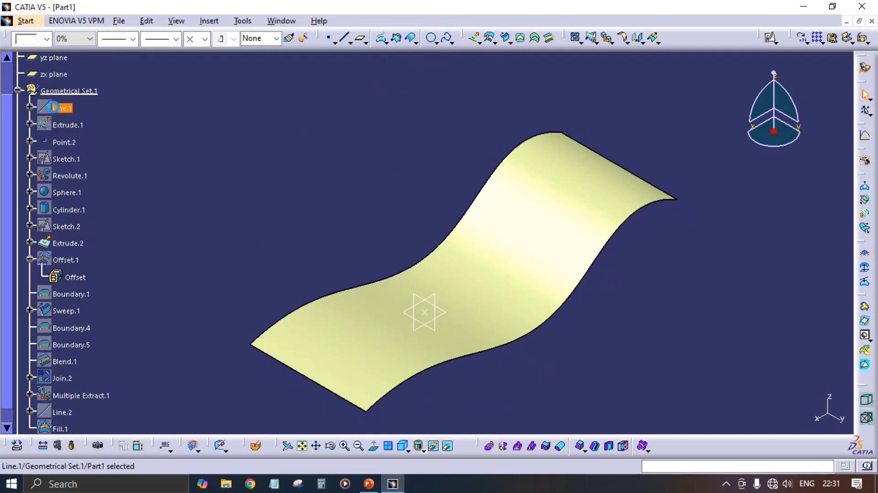
key("space")
middle_click_drag(456, 335, 296, 262)
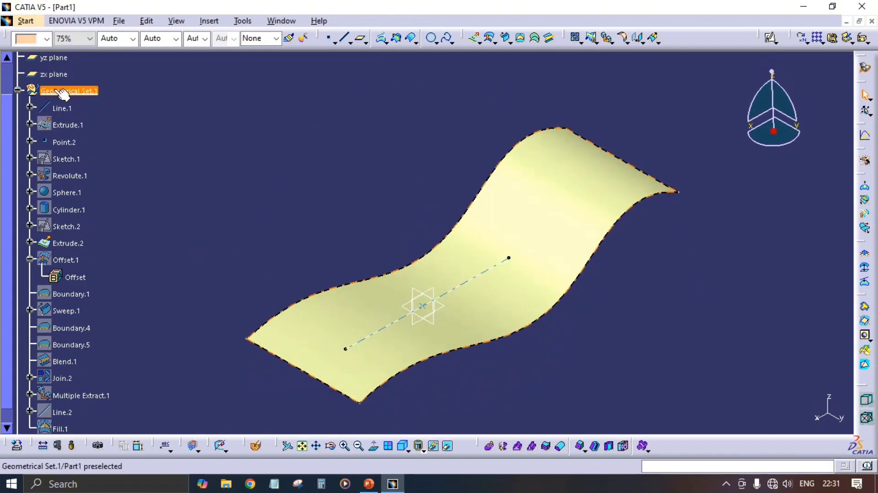
left_click(67, 124)
key("space")
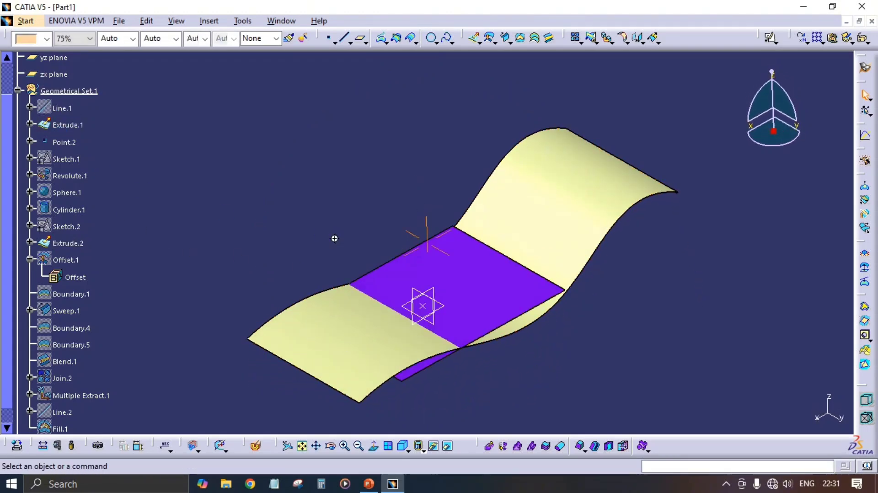
Create the intersection line between the flat surface Extrude.1 and the wavy surface Extrude.2.
middle_click_drag(378, 298, 369, 190)
middle_click_drag(428, 262, 438, 311)
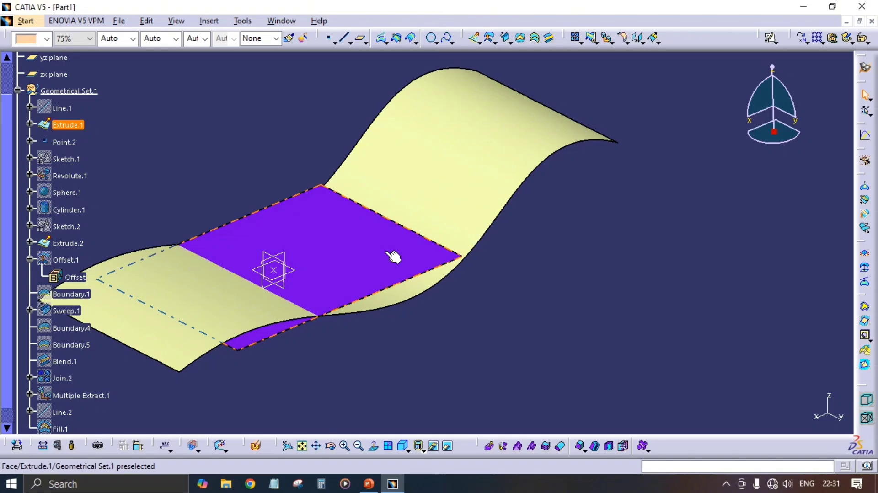
middle_click_drag(333, 138, 426, 197)
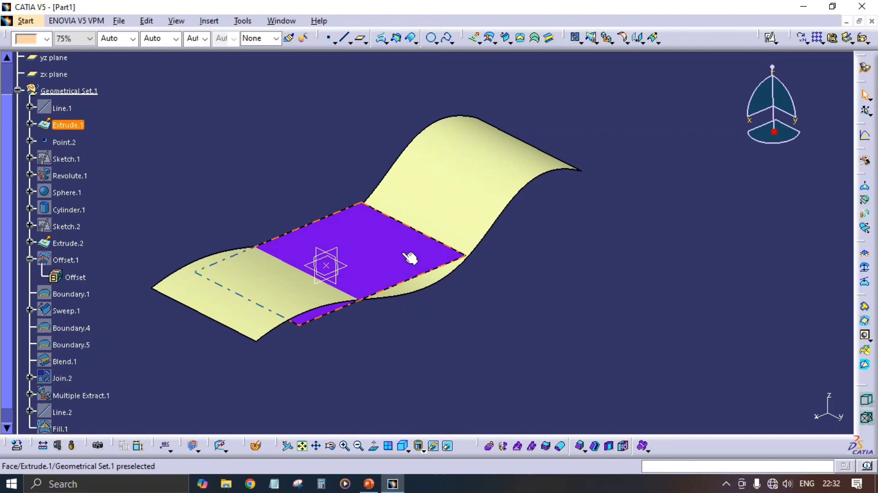
middle_click_drag(412, 240, 453, 213)
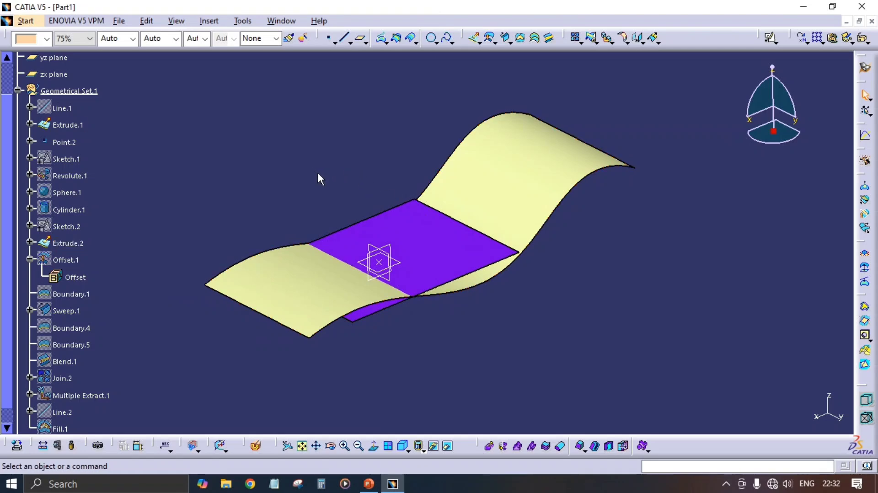
middle_click_drag(318, 174, 374, 155)
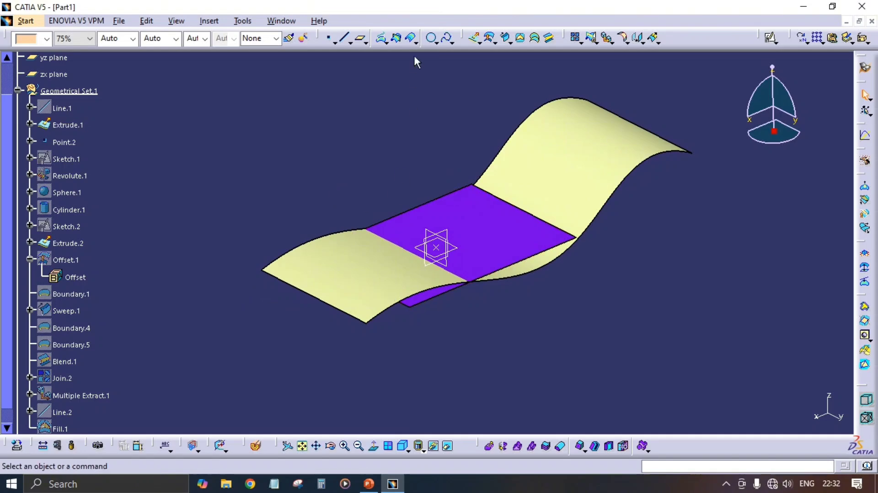
middle_click_drag(394, 248, 412, 229)
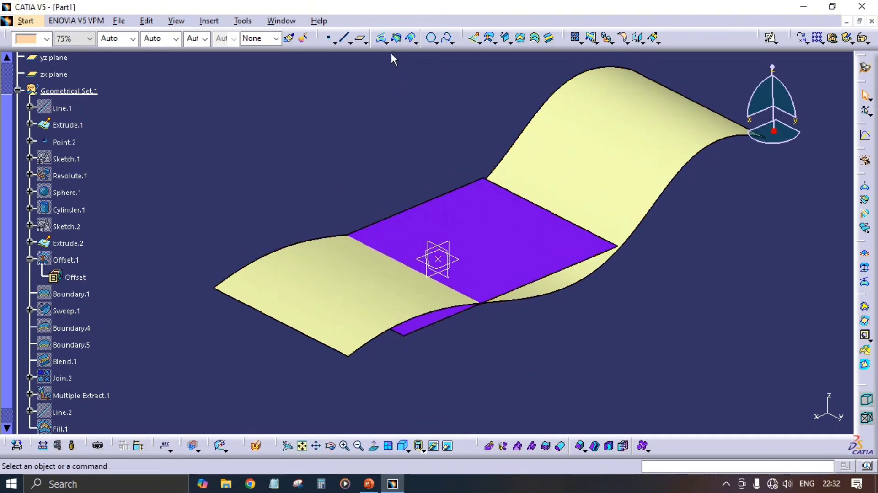
left_click(397, 38)
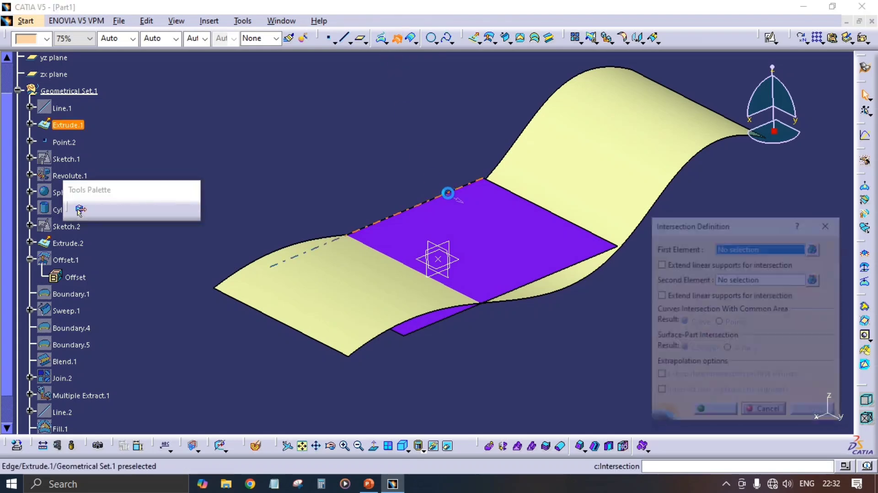
middle_click_drag(472, 216, 485, 190)
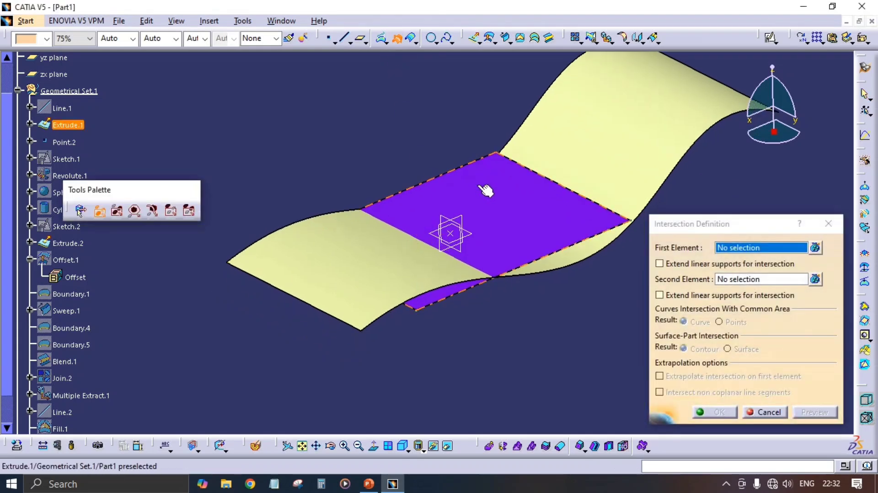
left_click(527, 212)
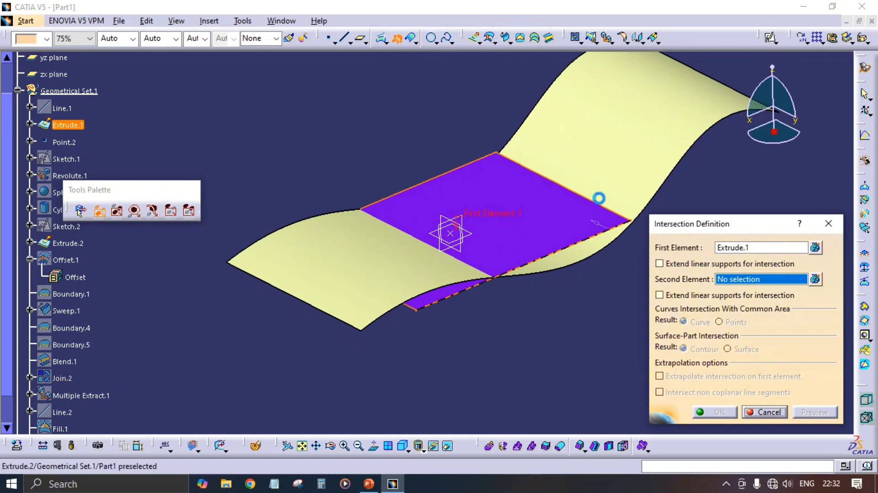
left_click(602, 161)
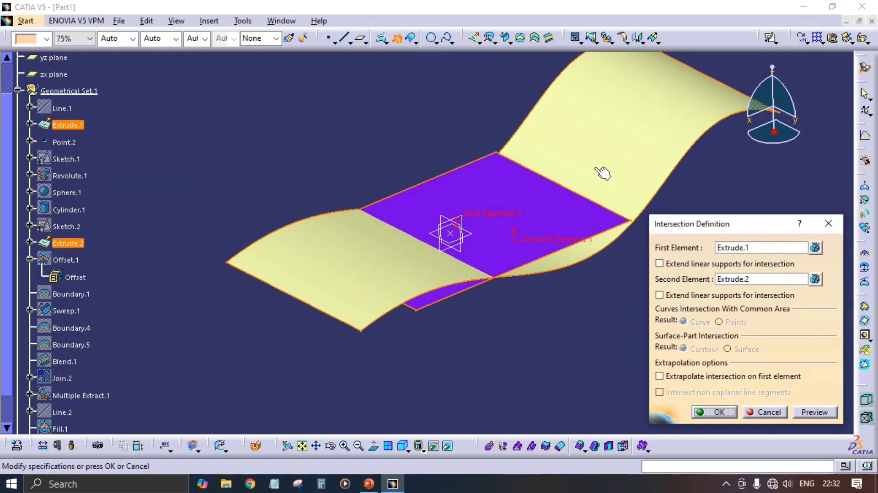
left_click(816, 410)
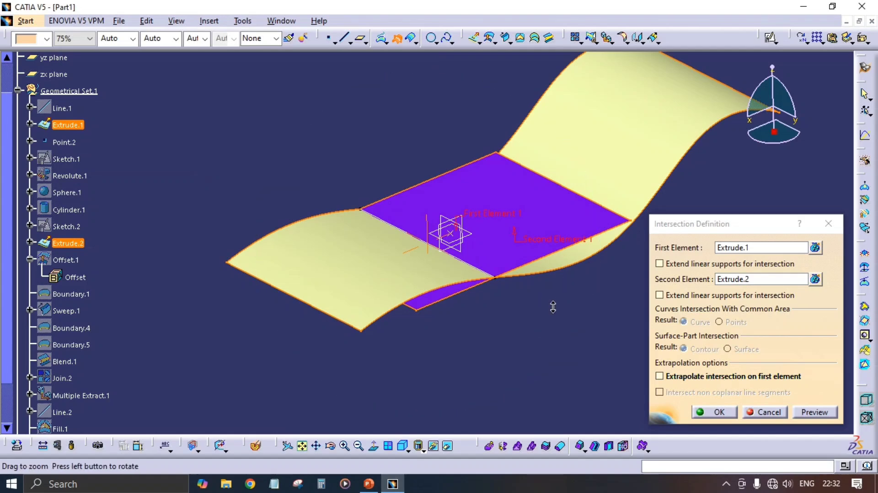
middle_click_drag(553, 307, 280, 229)
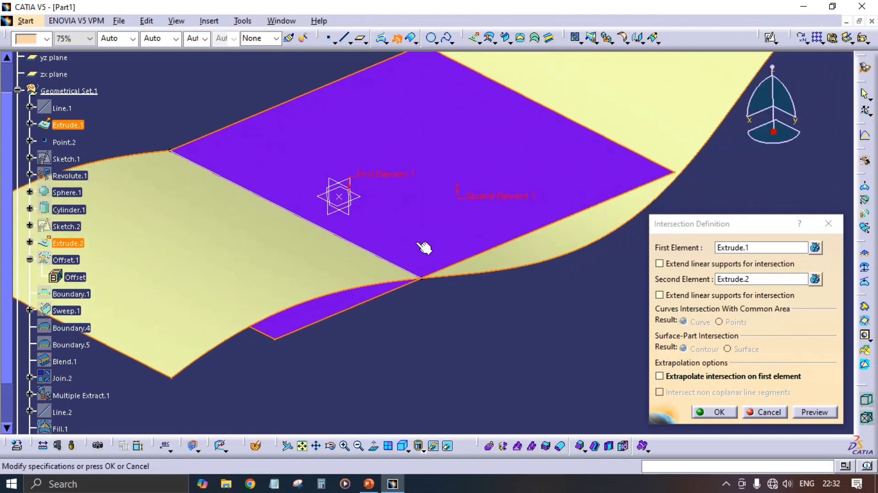
left_click(721, 412)
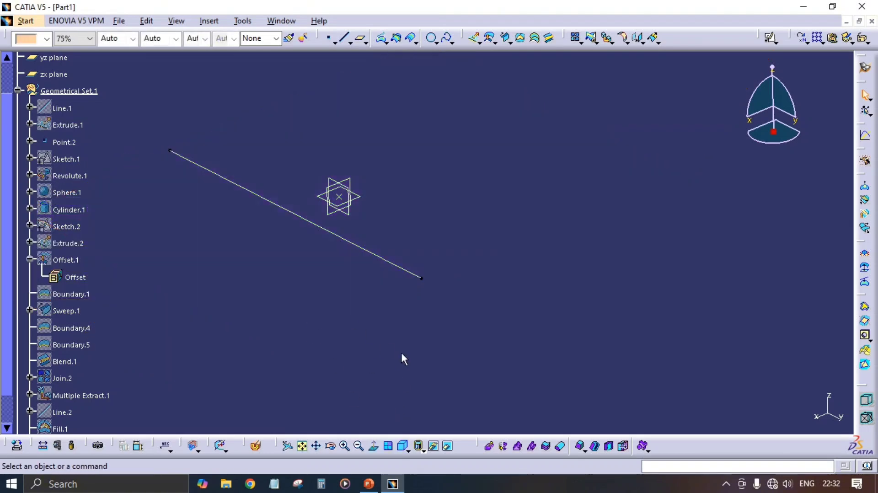
Remove the intersection line between the flat and wavy surfaces from view.
middle_click_drag(402, 358, 472, 429)
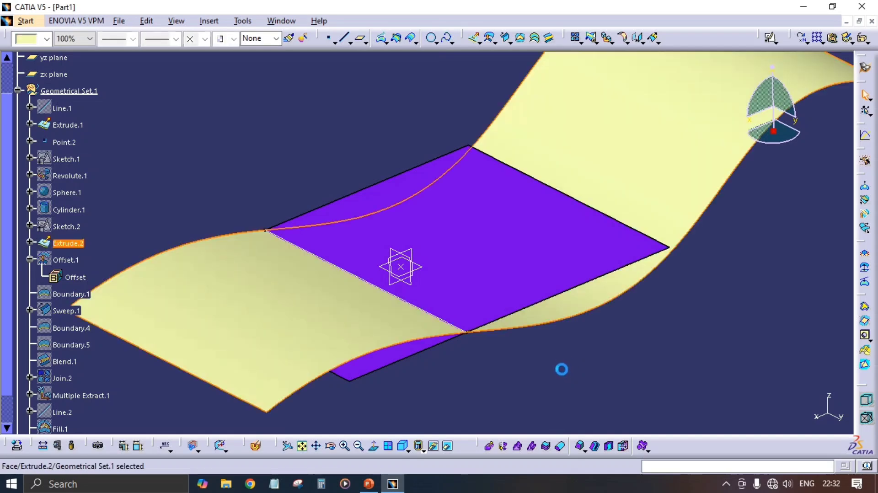
left_click(432, 314)
middle_click_drag(504, 326, 479, 337)
Create the intersection curve between the wavy surface Extrude.2 and the yz plane.
left_click(392, 40)
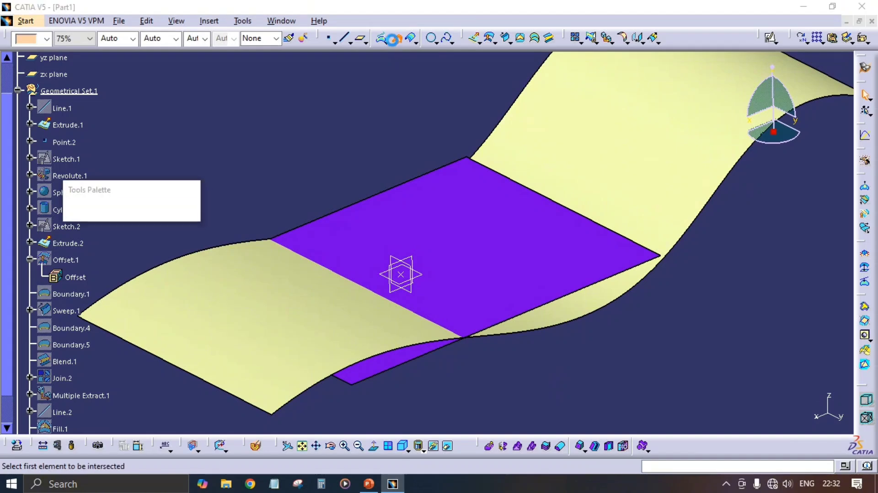
left_click(632, 202)
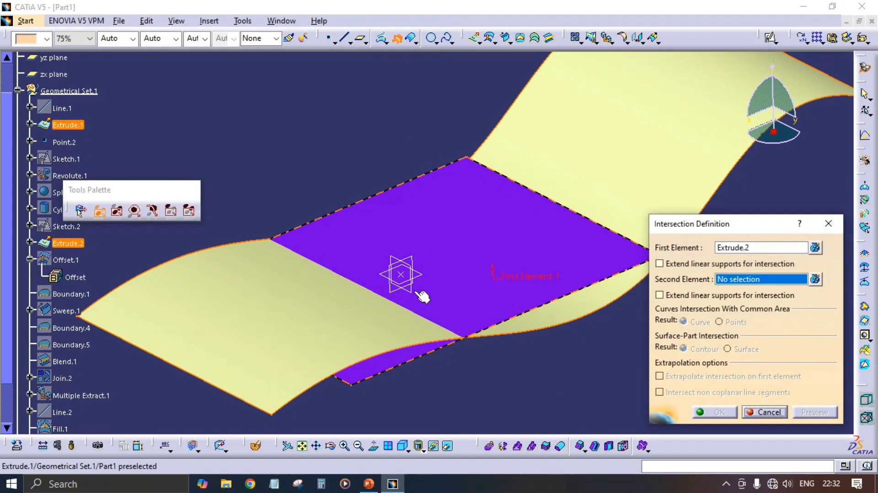
left_click(406, 280)
left_click(805, 412)
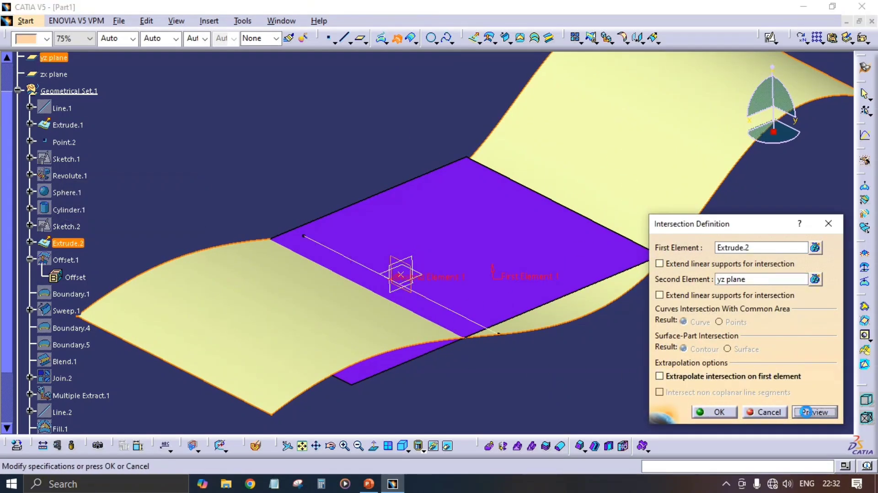
left_click(719, 411)
middle_click_drag(663, 381, 528, 358)
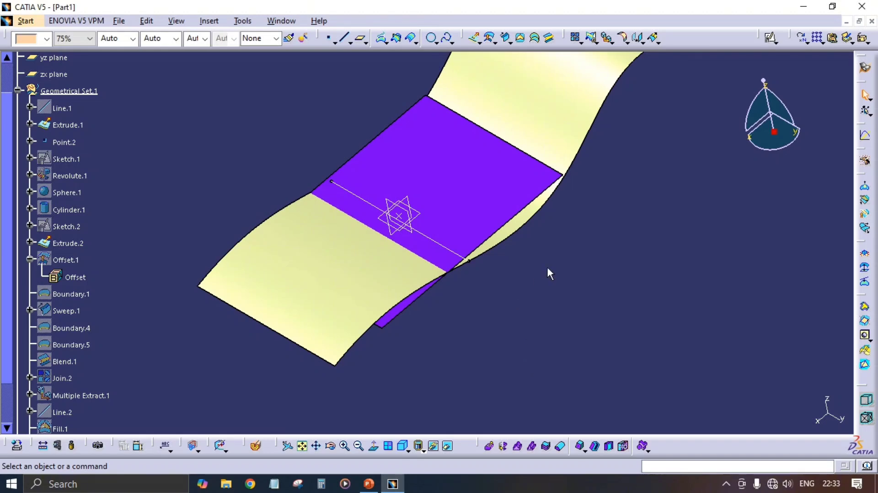
middle_click_drag(547, 265, 407, 346)
middle_click_drag(435, 304, 471, 366)
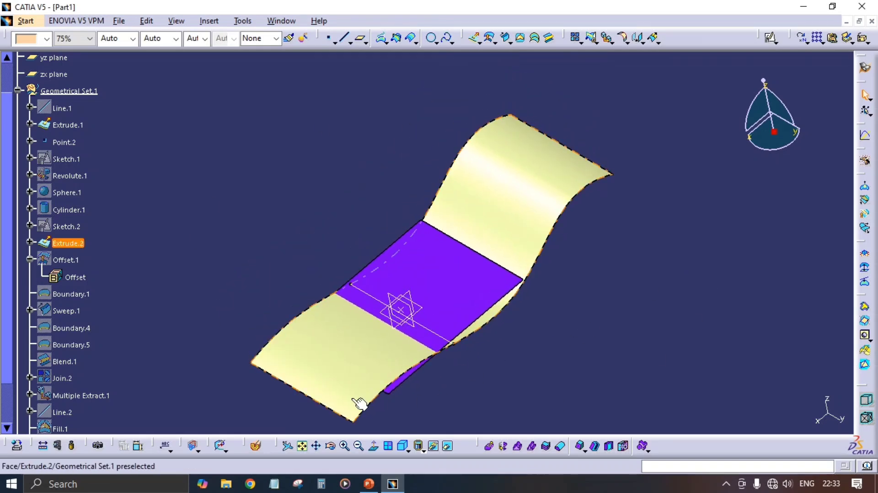
middle_click_drag(411, 367, 398, 316)
middle_click_drag(481, 369, 513, 237)
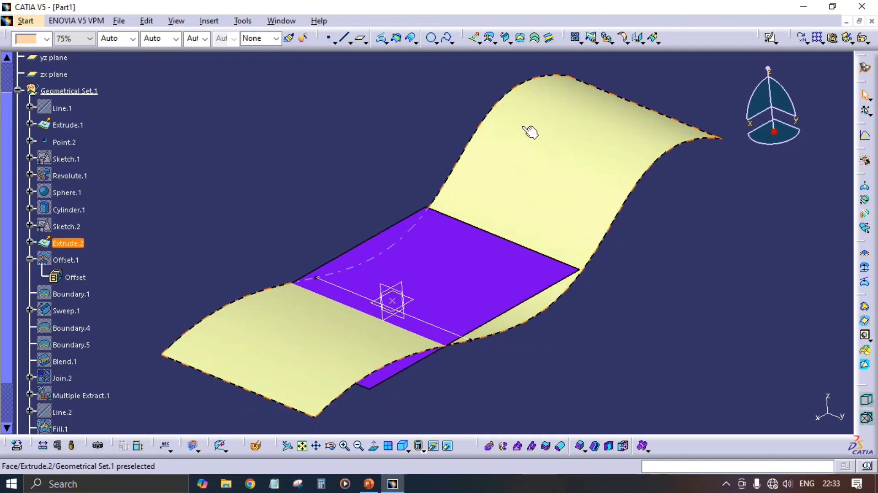